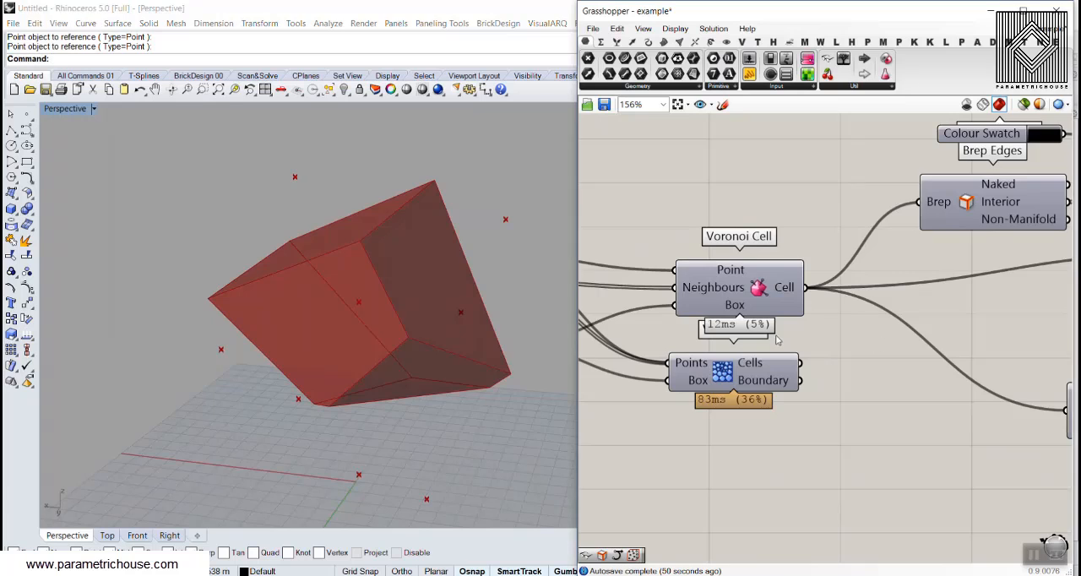
Turn off the preview of the Brep Edges, black-swatch Custom Preview and Brep components fed by the Voronoi Cell.
scroll(825, 364, "down", 5)
left_click_drag(919, 257, 838, 337)
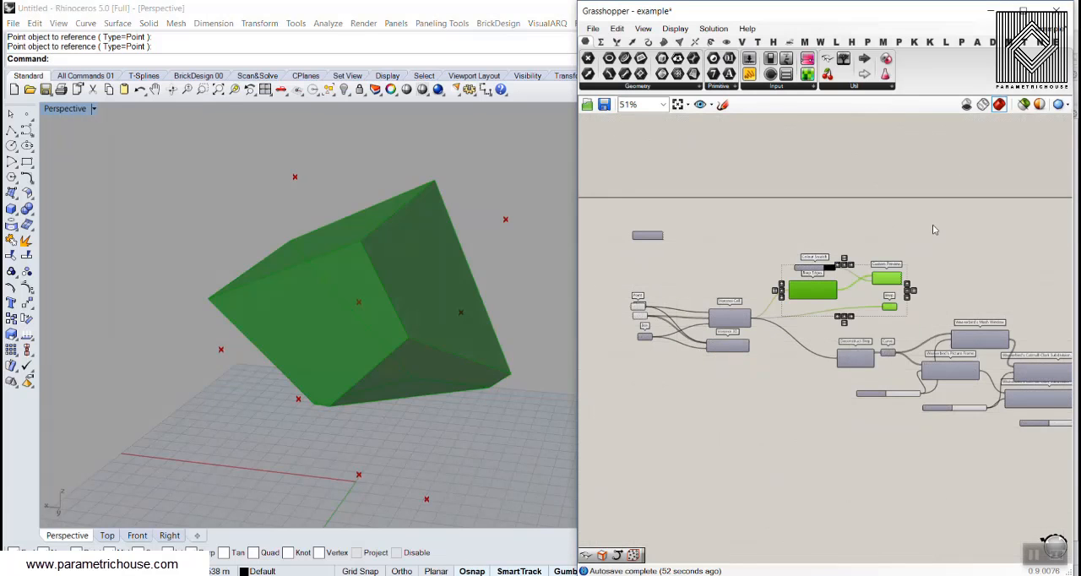
right_click(933, 225)
left_click(950, 248)
Turn on the preview of the Custom Preview component at the end of the mesh definition, coloured by the brown swatch.
right_click_drag(1016, 278, 797, 248)
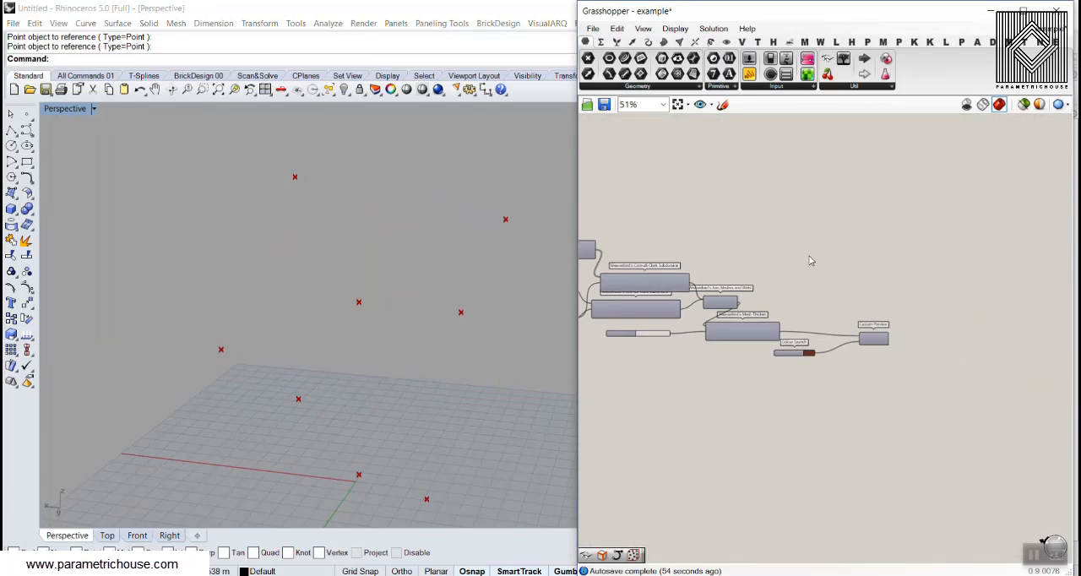
left_click_drag(945, 293, 860, 363)
right_click(901, 262)
left_click(930, 271)
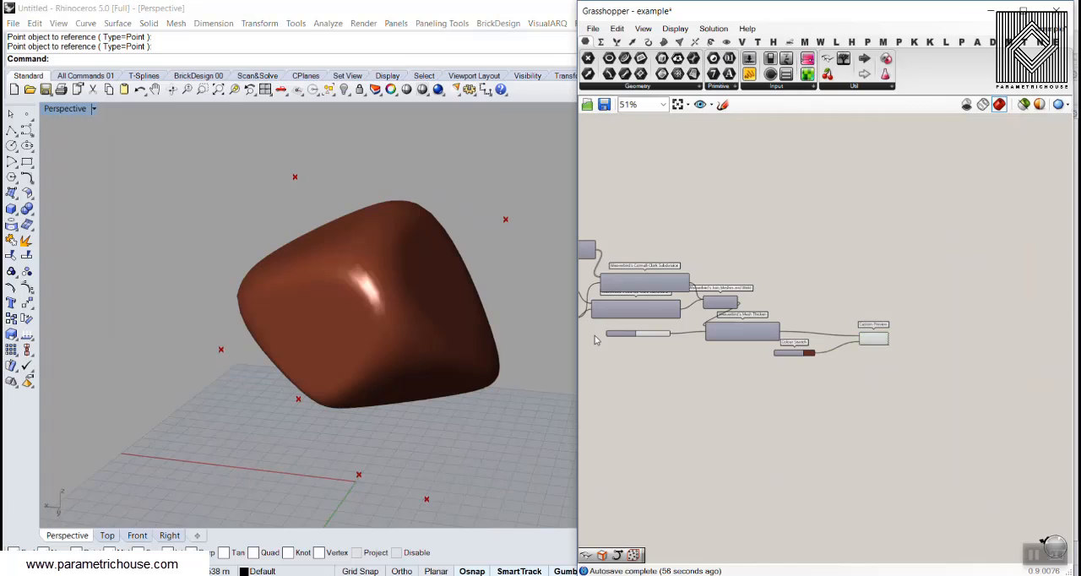
Select the neighbour-points parameter and lower the point beside the cell by about 5.5 units along the vertical axis.
right_click_drag(406, 343, 352, 360)
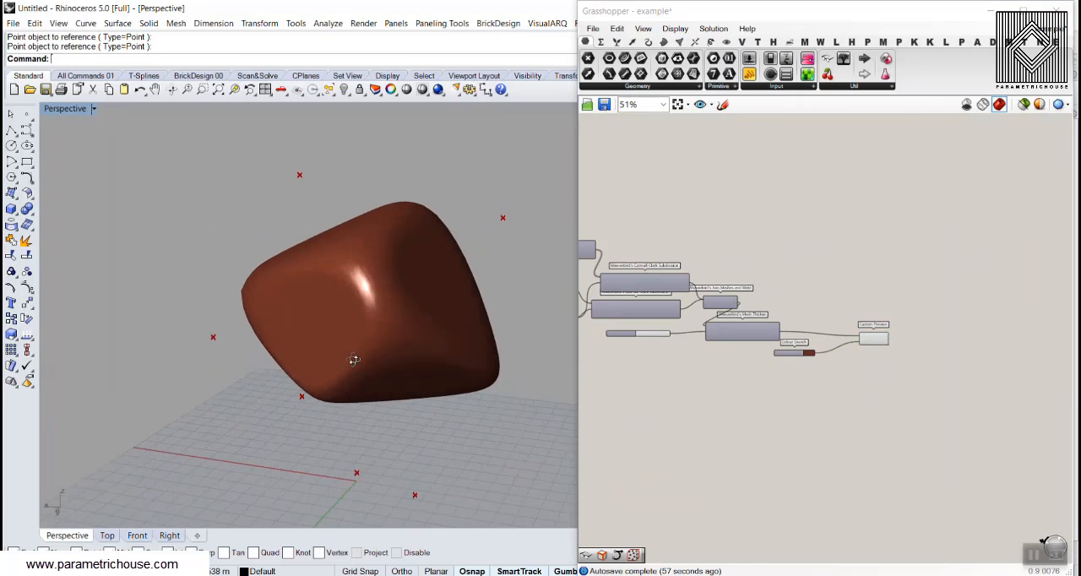
right_click_drag(645, 344, 805, 375)
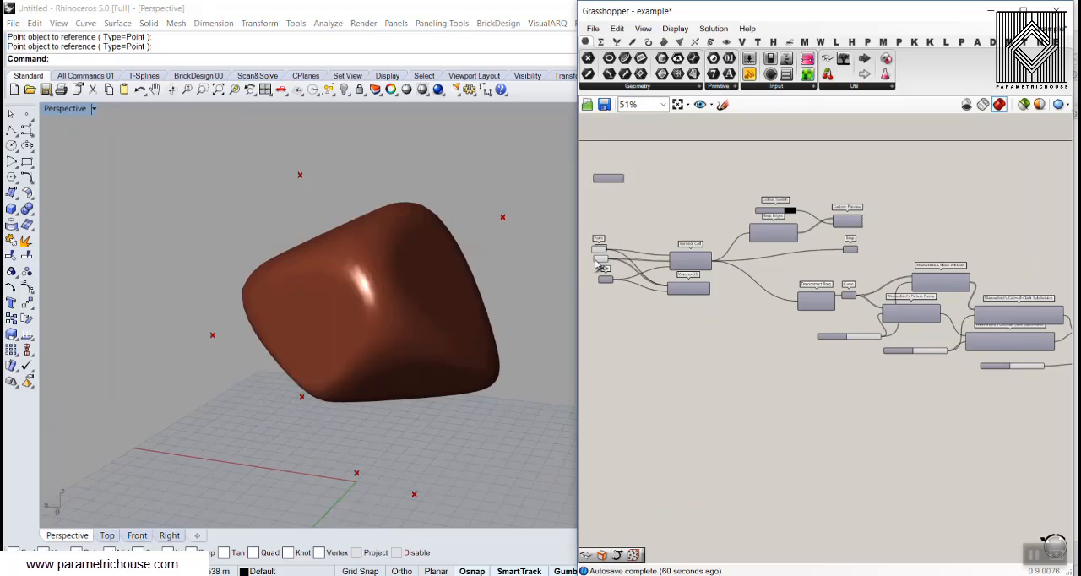
scroll(600, 267, "up", 4)
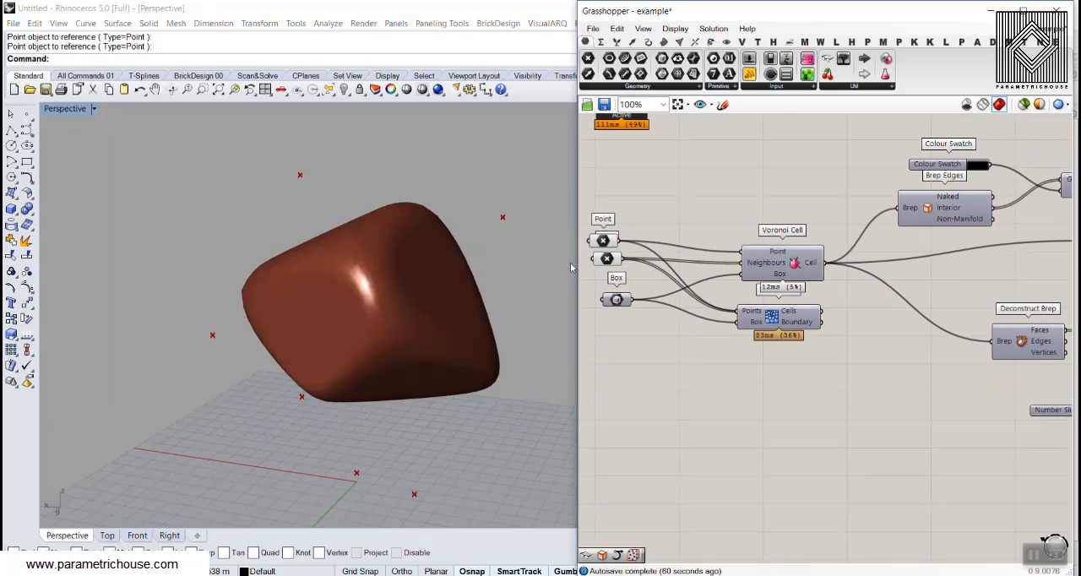
left_click(606, 259)
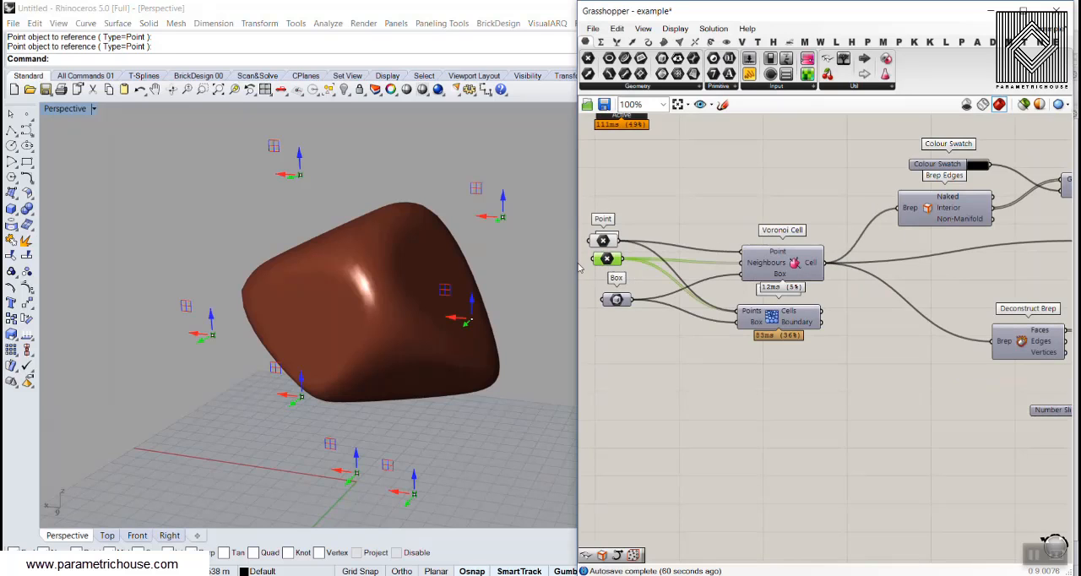
left_click(211, 316)
left_click_drag(213, 296, 213, 345)
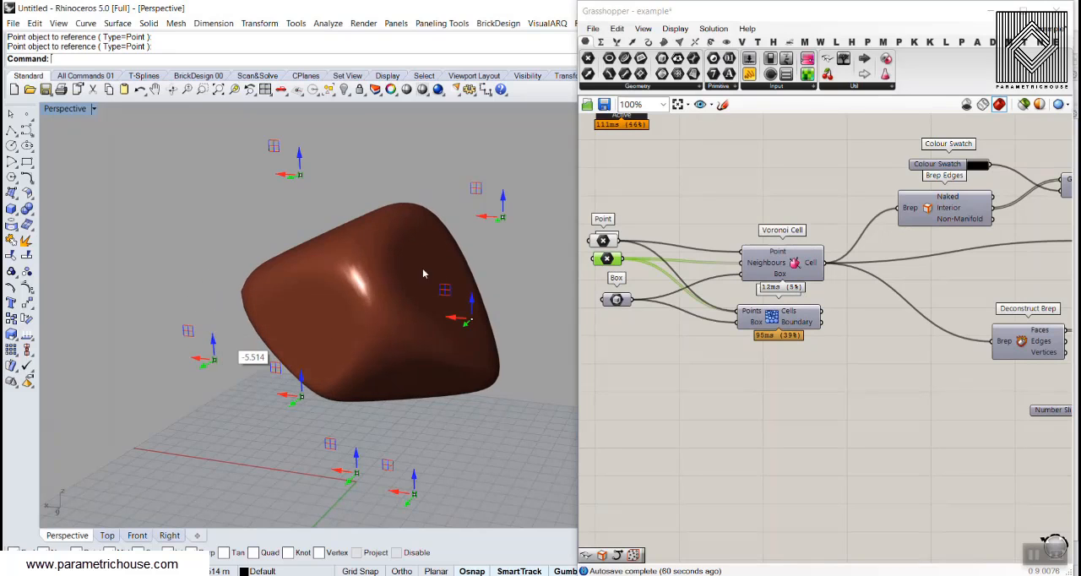
Raise one of the lower neighbour points along the vertical axis to reshape the smooth cell, and inspect it from another angle.
right_click_drag(423, 269, 311, 263)
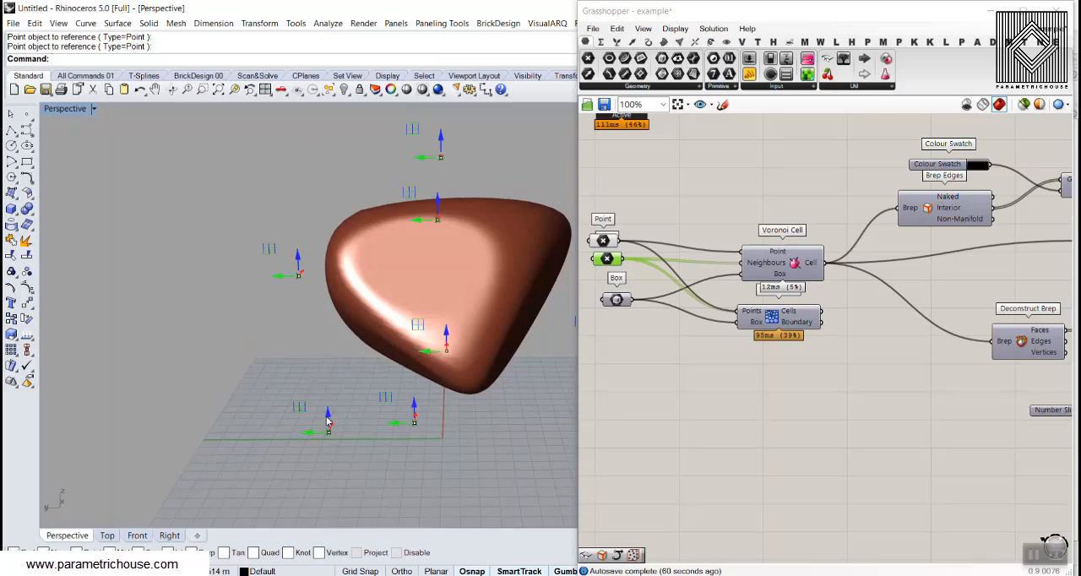
left_click_drag(329, 422, 335, 342)
left_click(811, 411)
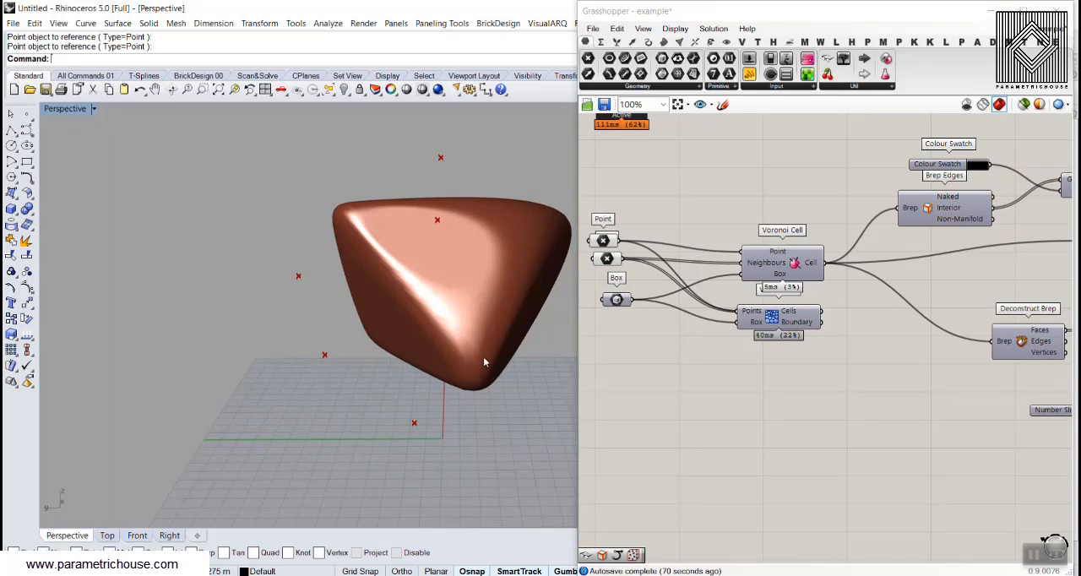
right_click_drag(483, 356, 510, 426)
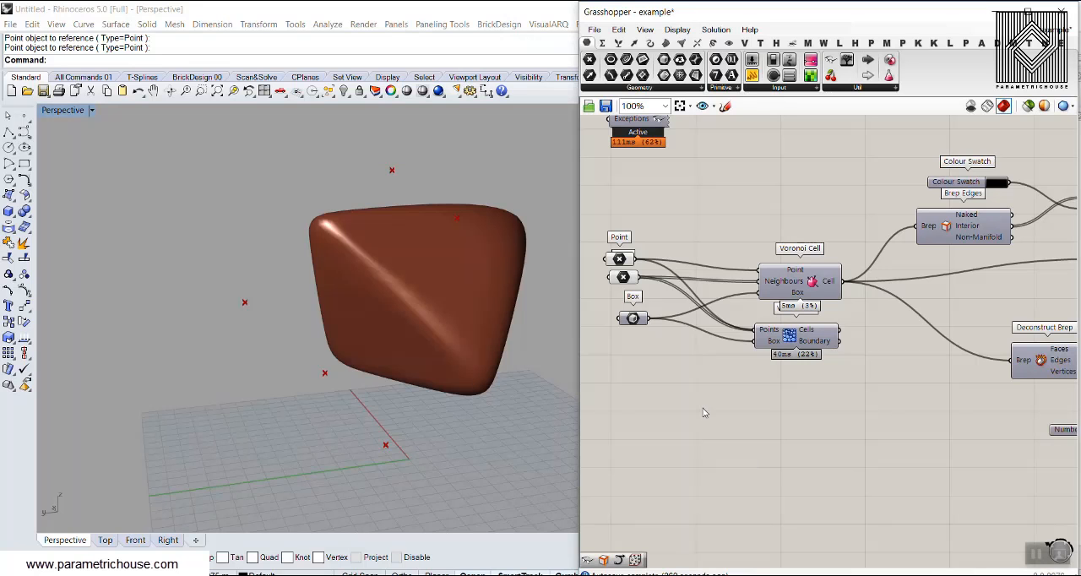
Start a new, empty Grasshopper document and reframe the empty Rhino perspective view around the grid.
left_click(594, 30)
left_click(630, 46)
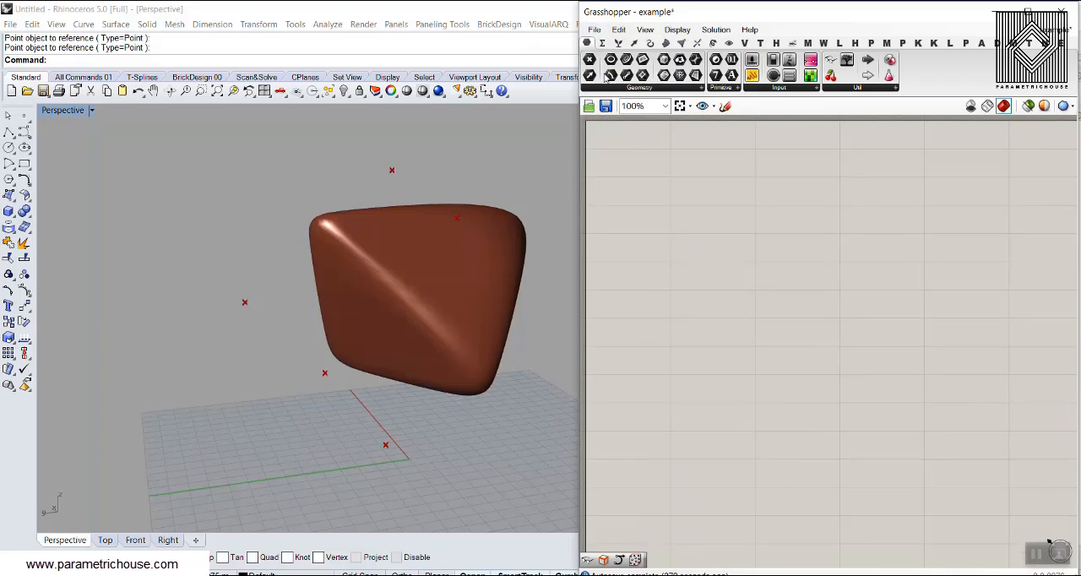
right_click_drag(425, 257, 341, 313)
scroll(341, 313, "down", 3)
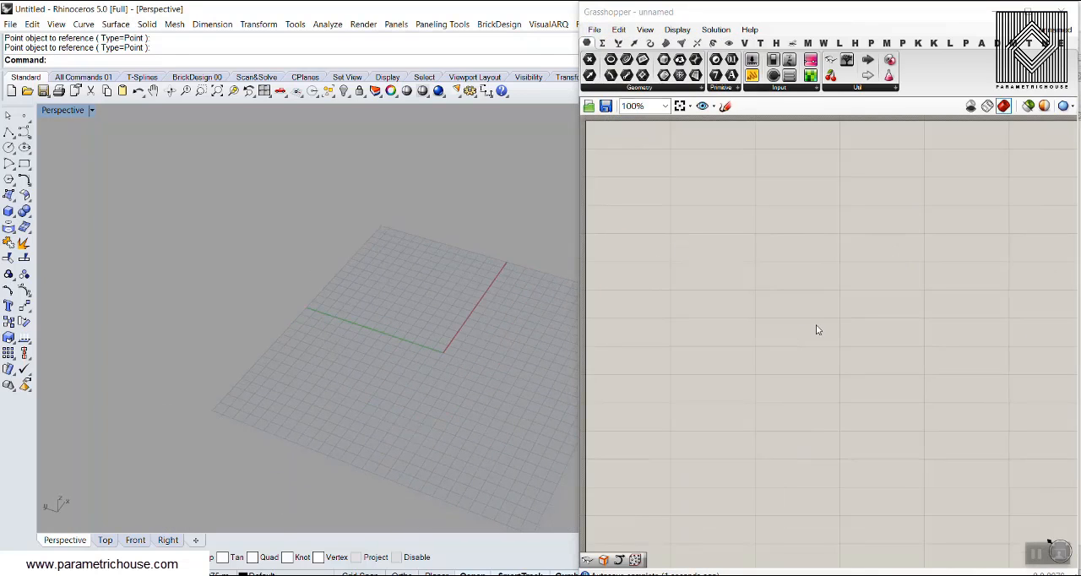
Add a Voronoi Cell component from the Mesh triangulation group to the canvas.
scroll(747, 279, "up", 3)
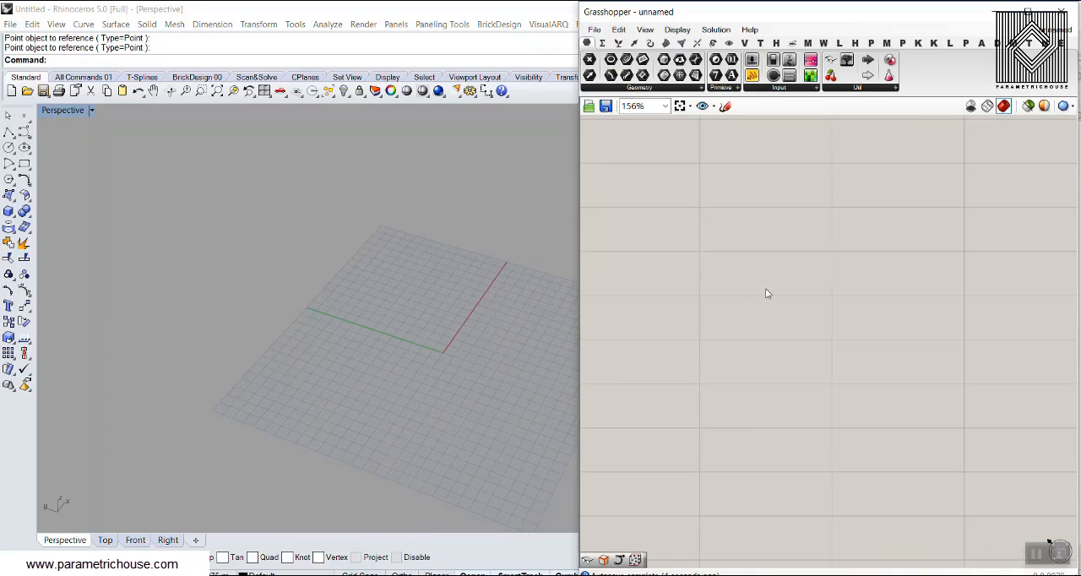
double_click(766, 290)
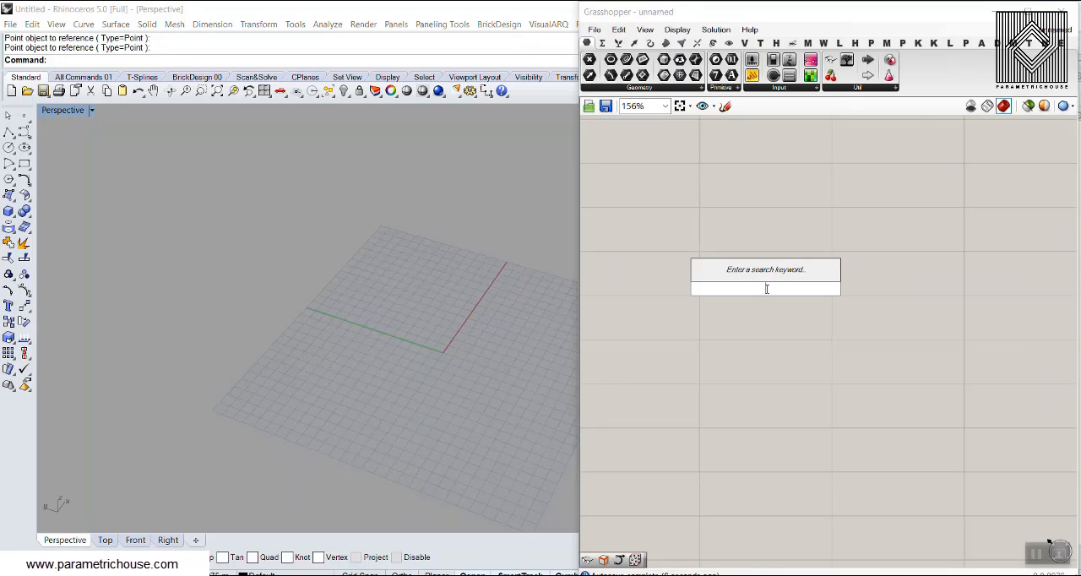
type("vor")
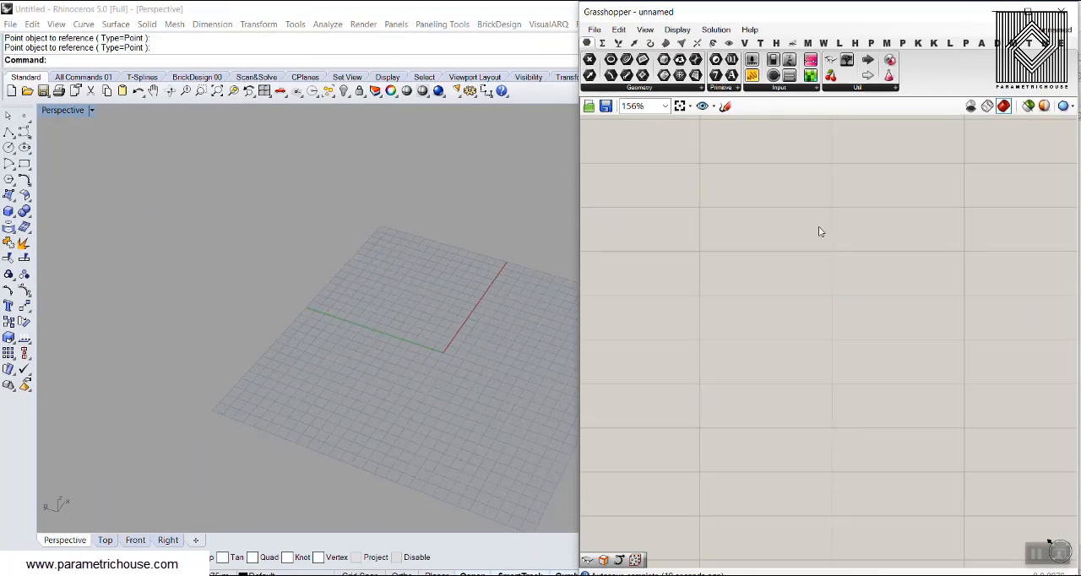
left_click(682, 44)
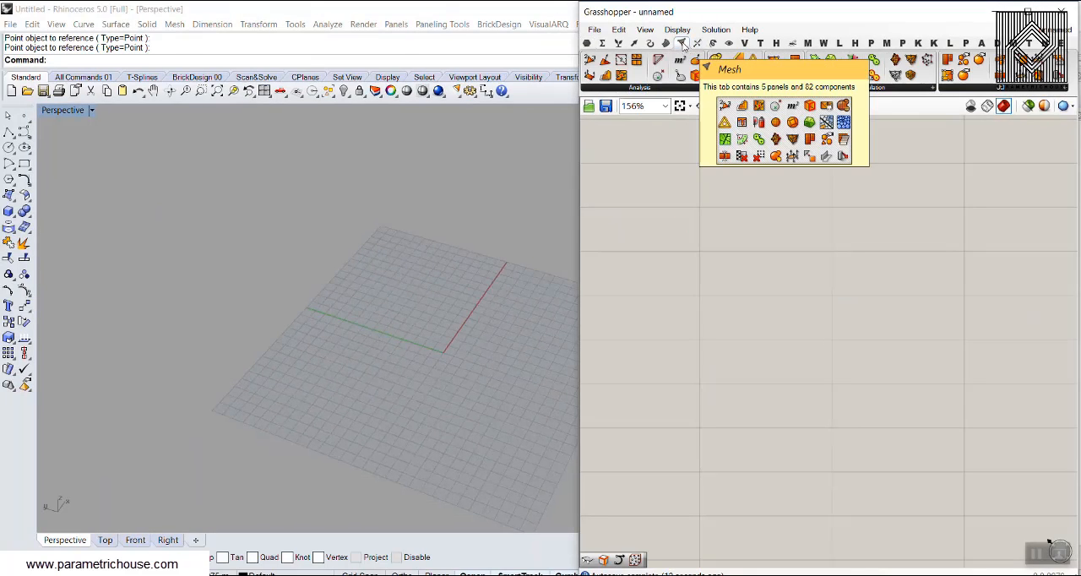
left_click(865, 88)
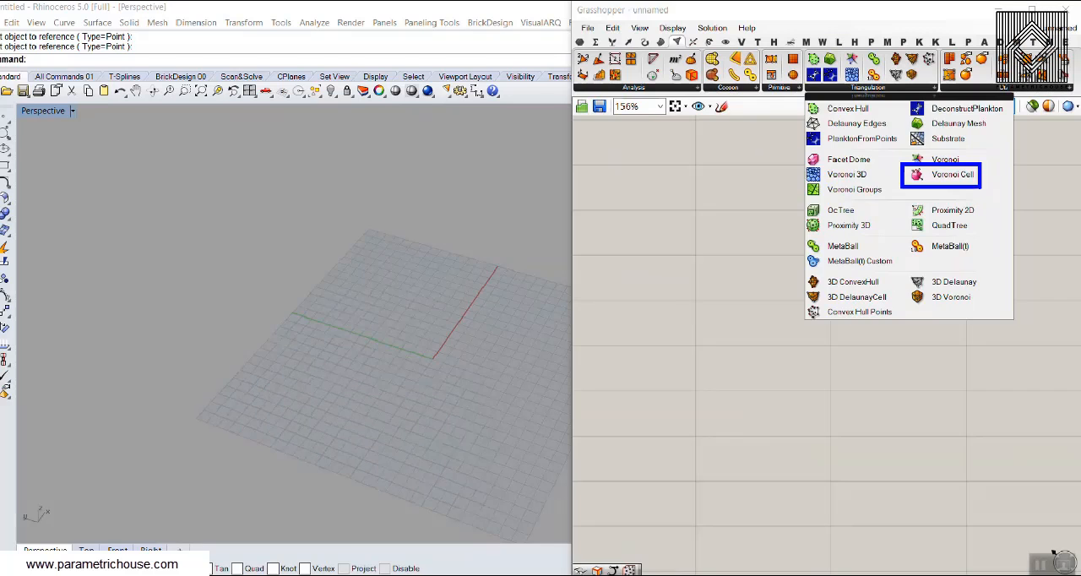
left_click(867, 88)
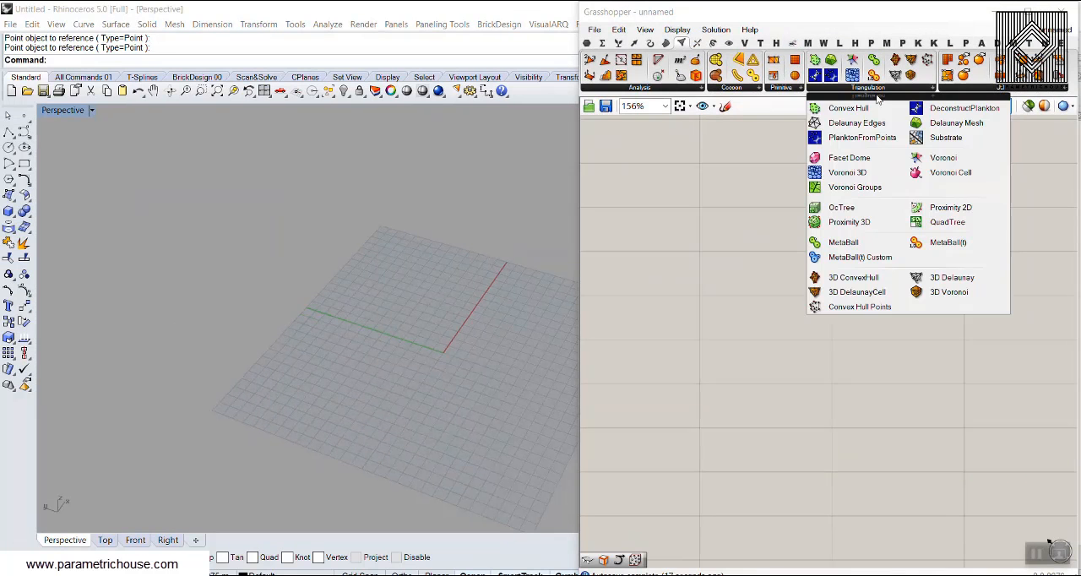
left_click(936, 175)
left_click(851, 369)
left_click_drag(851, 369, 872, 307)
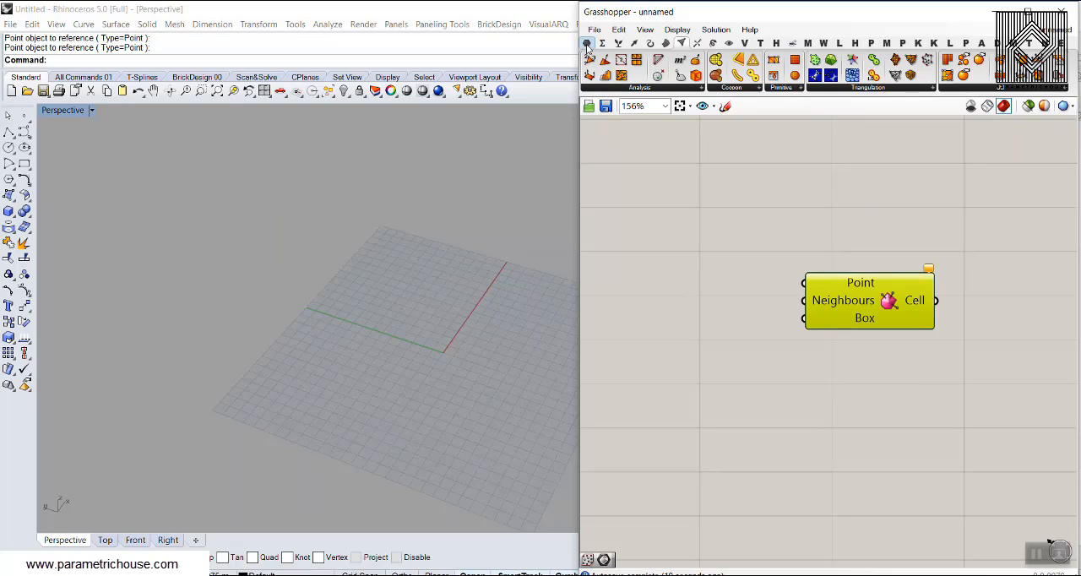
Bring back the parameter components and shift the Voronoi Cell component slightly sideways, leaving room beside its inputs.
left_click(587, 44)
scroll(724, 198, "down", 4)
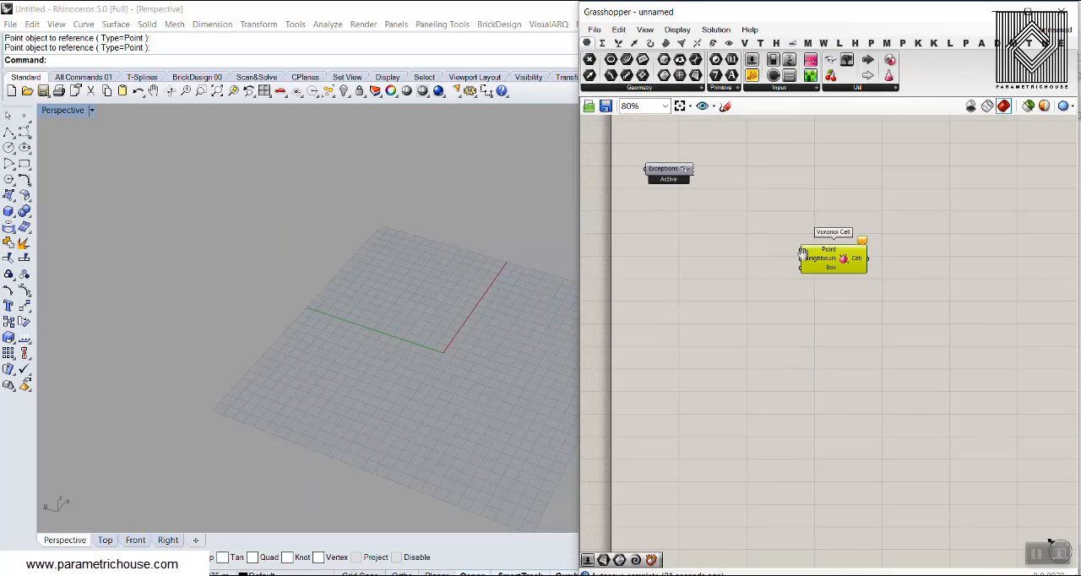
left_click_drag(798, 267, 816, 293)
left_click(821, 333)
scroll(823, 253, "up", 4)
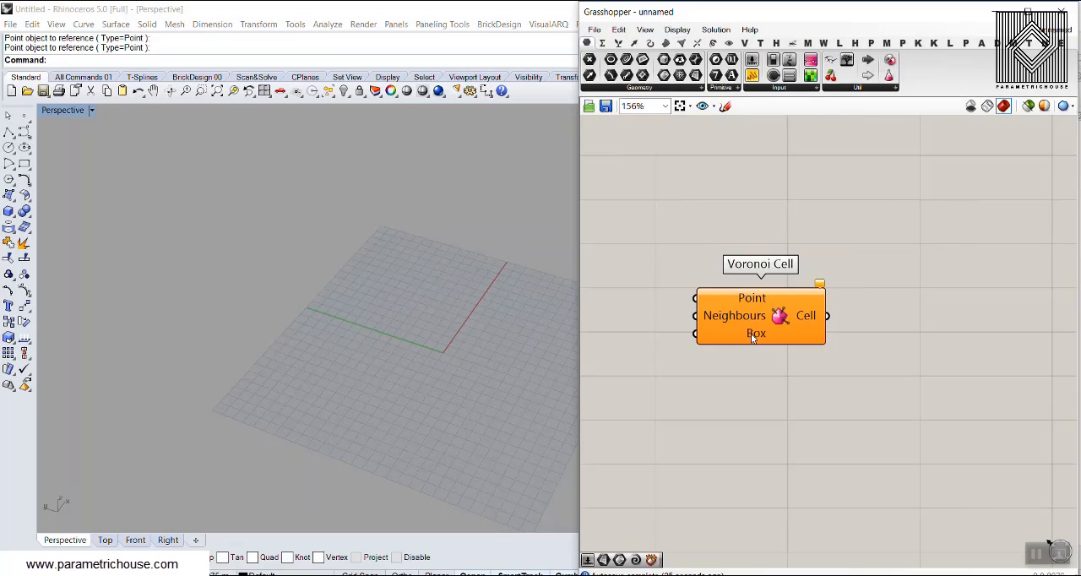
left_click_drag(816, 315, 879, 313)
left_click(754, 211)
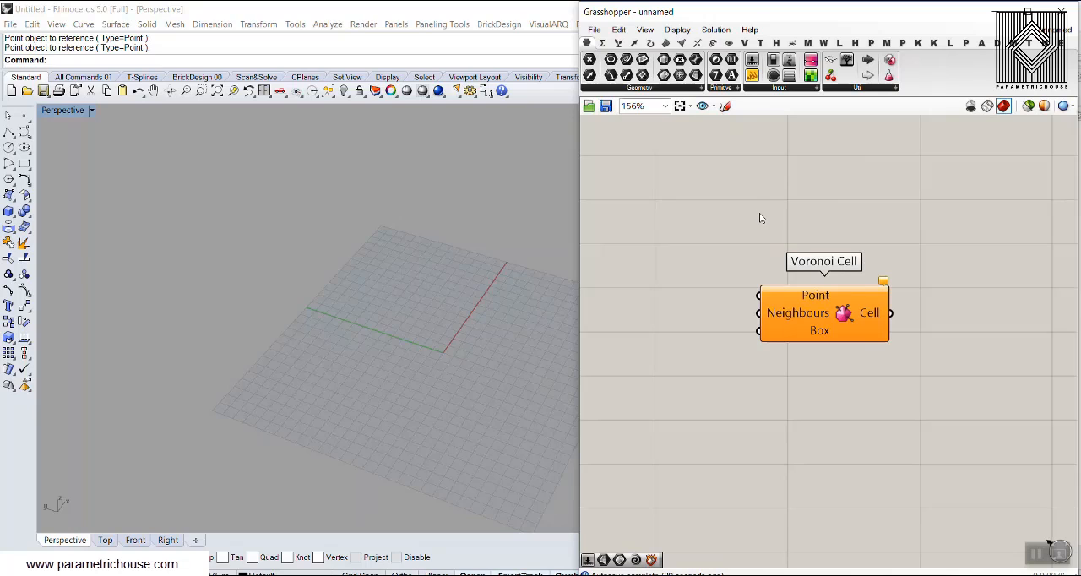
Find the Voronoi 3D component with the search "voron" and place it above Voronoi Cell.
double_click(755, 211)
type("Voron")
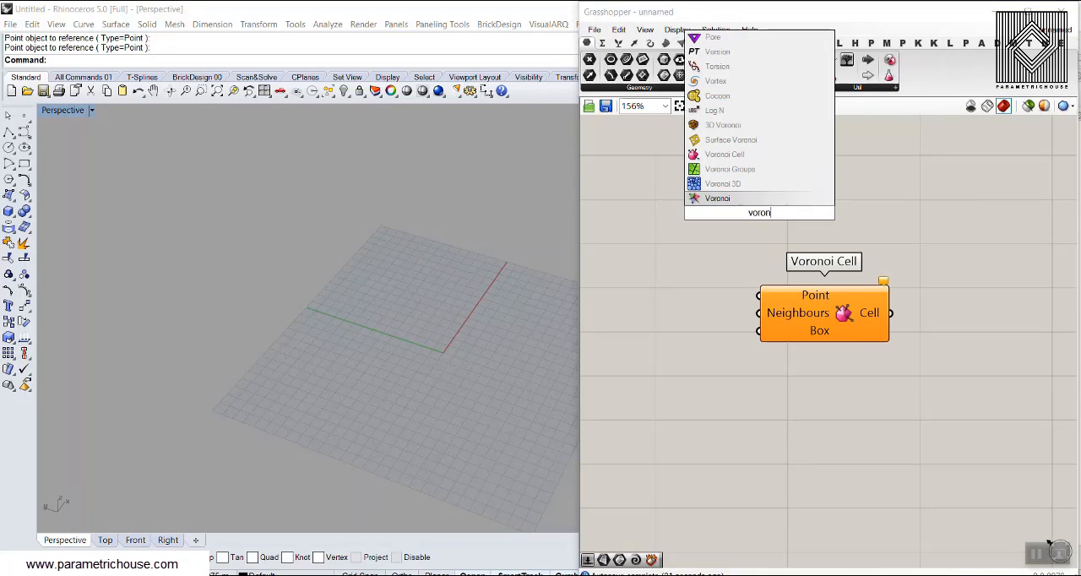
left_click(740, 184)
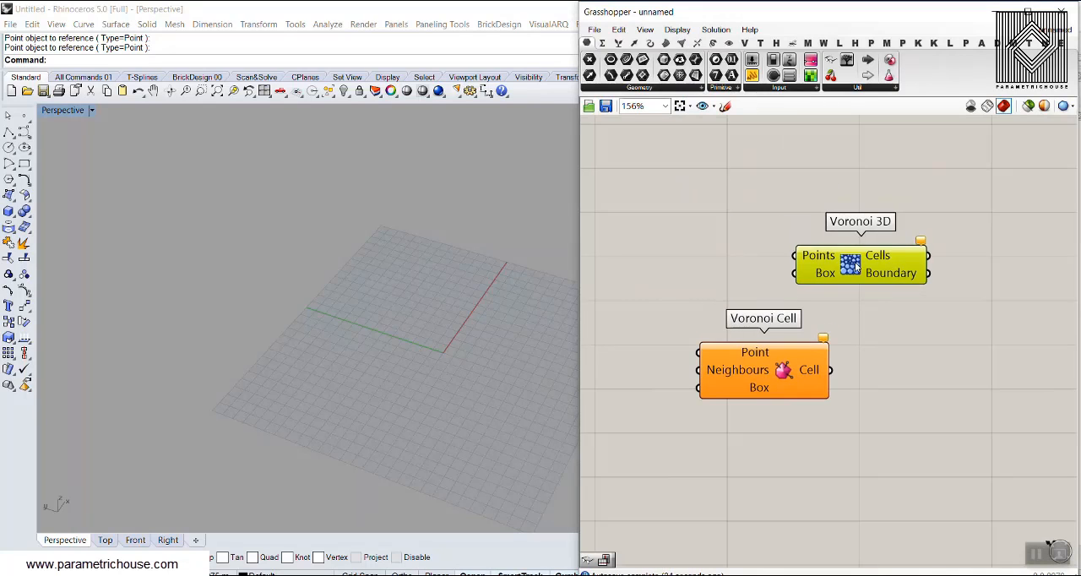
Extract the Box input of Voronoi 3D as a separate parameter and place it well ahead of the component.
scroll(757, 259, "up", 2)
right_click(851, 247)
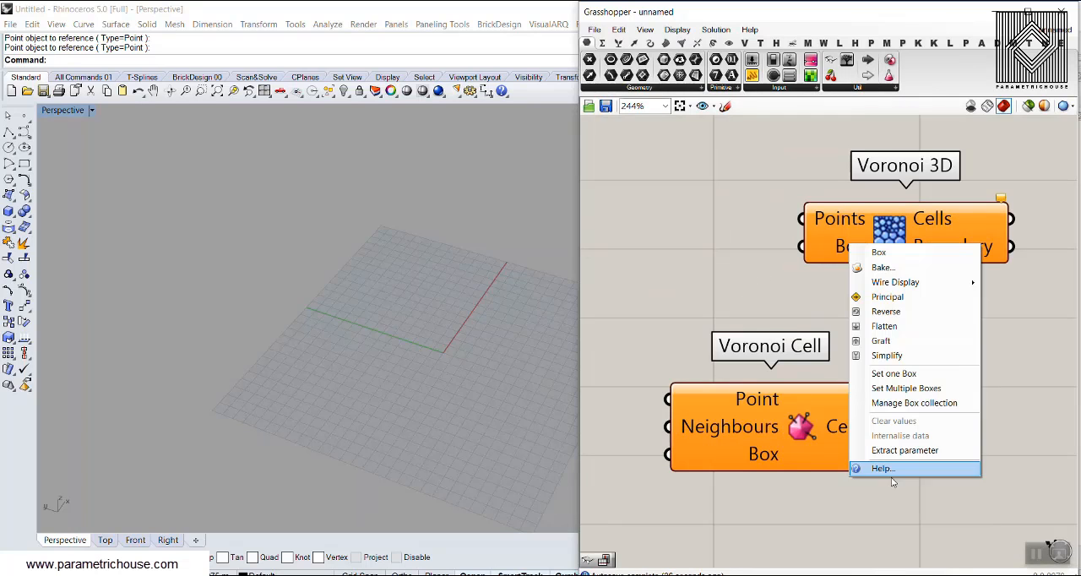
left_click(904, 448)
right_click_drag(680, 256, 849, 266)
left_click_drag(849, 266, 723, 263)
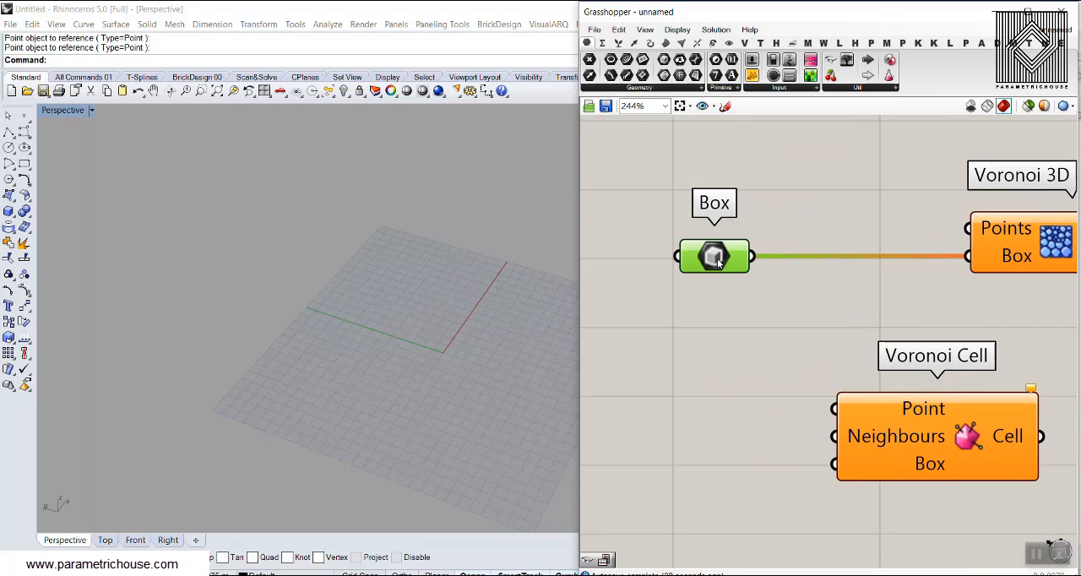
Set one box in the Box parameter by drawing its base corner to corner on the Rhino grid and giving it a height.
right_click(743, 259)
left_click(760, 423)
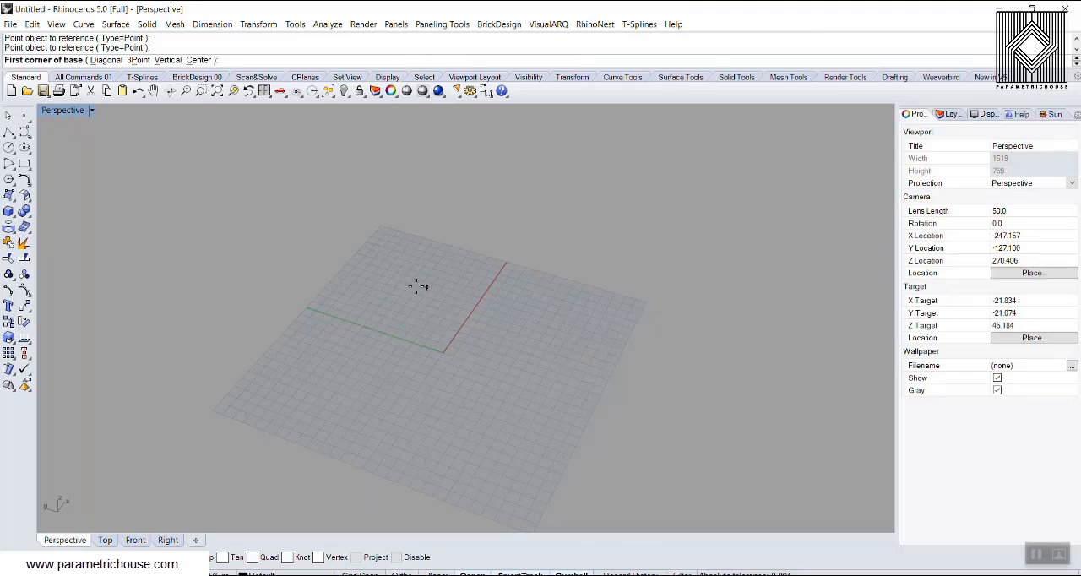
left_click(418, 287)
left_click(486, 420)
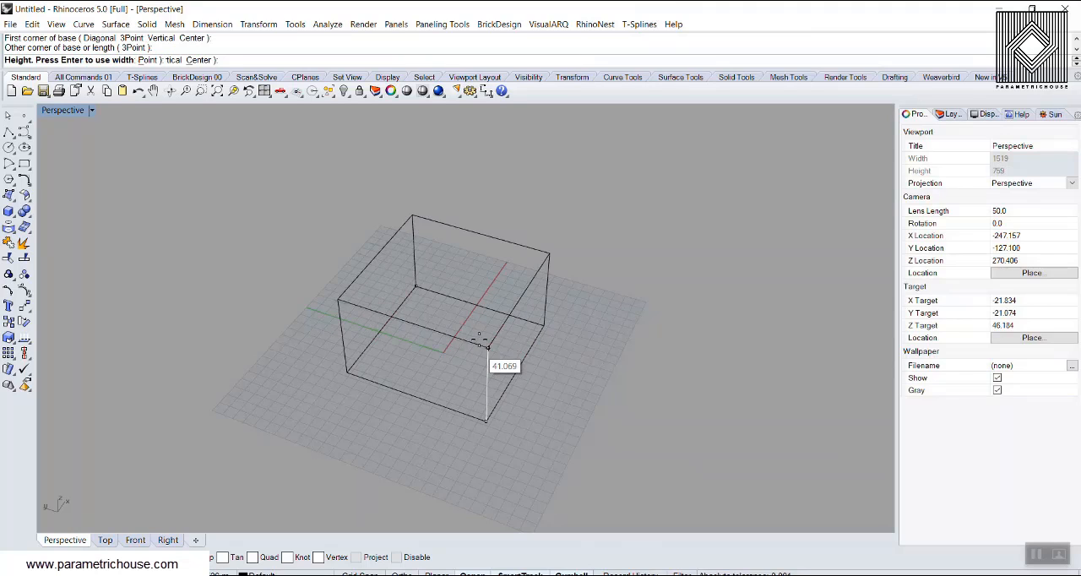
left_click(476, 331)
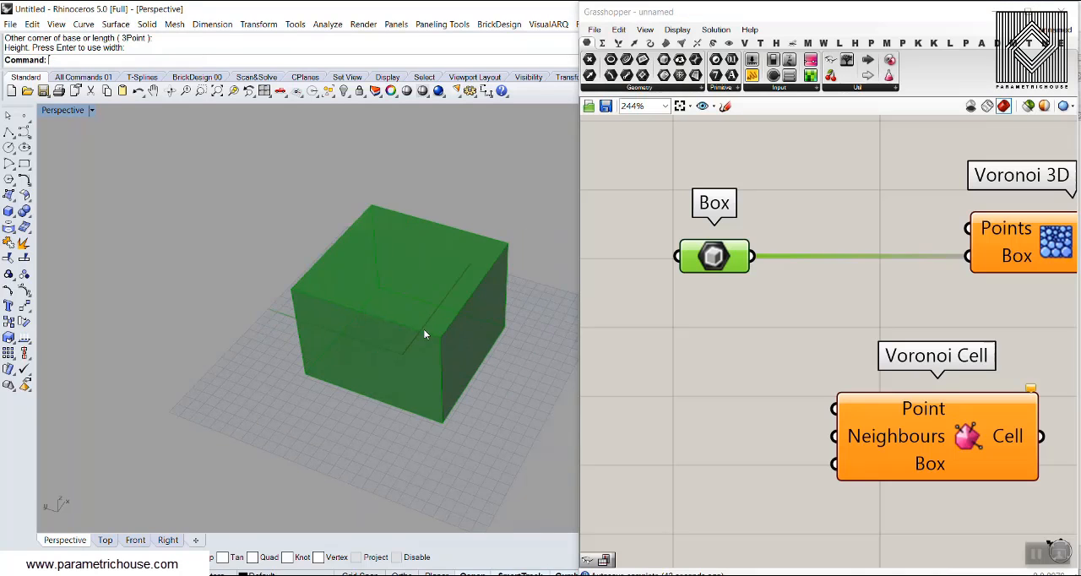
scroll(420, 347, "up", 4)
right_click_drag(419, 349, 452, 323)
left_click(763, 333)
Add a Point parameter above Box and set multiple points in it, placing four spread across the box's base in Rhino.
right_click_drag(863, 288, 832, 315)
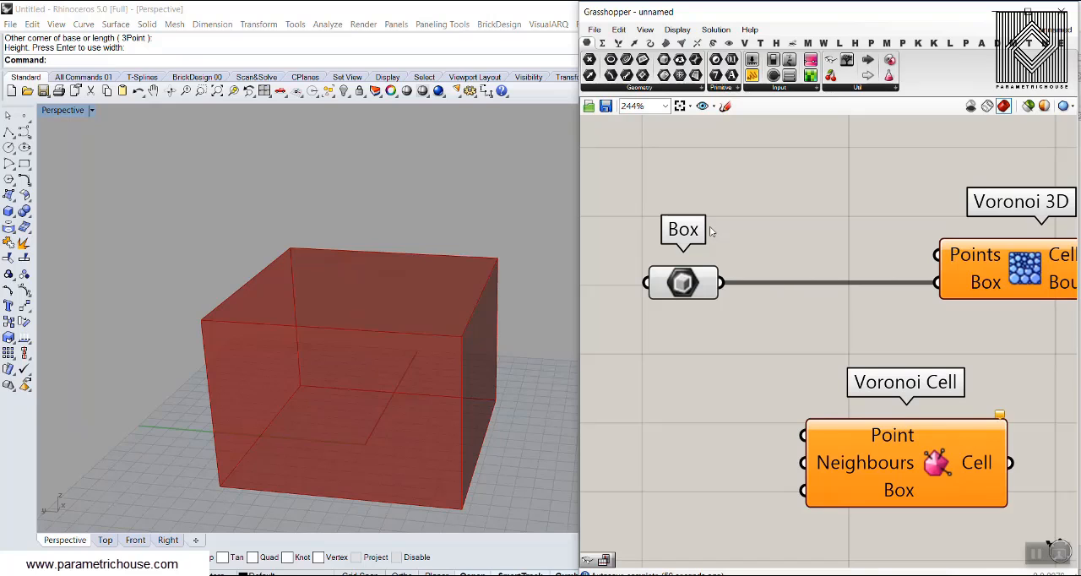
left_click_drag(589, 55, 767, 229)
right_click(767, 232)
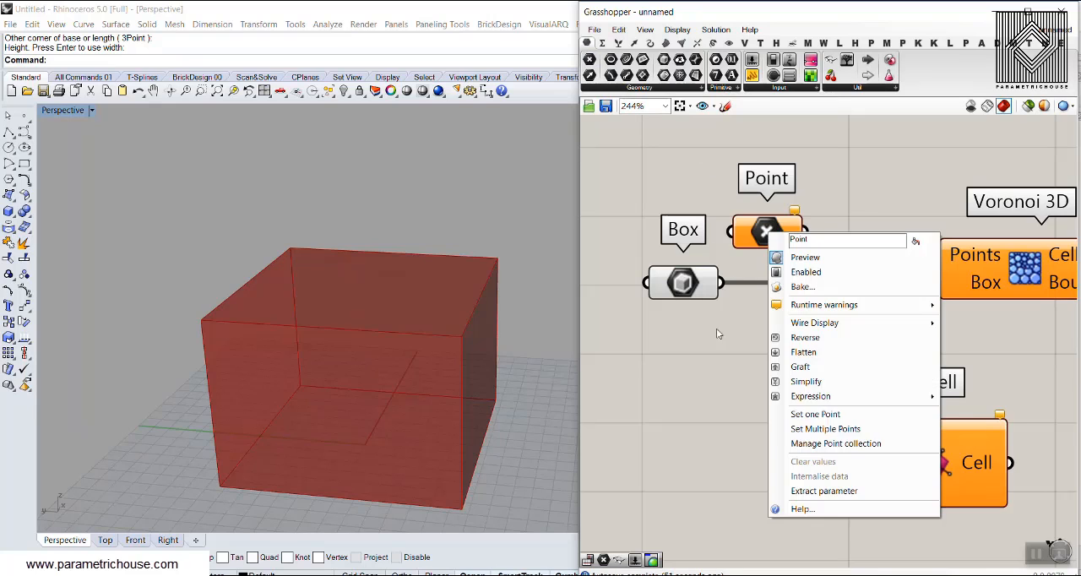
left_click(828, 429)
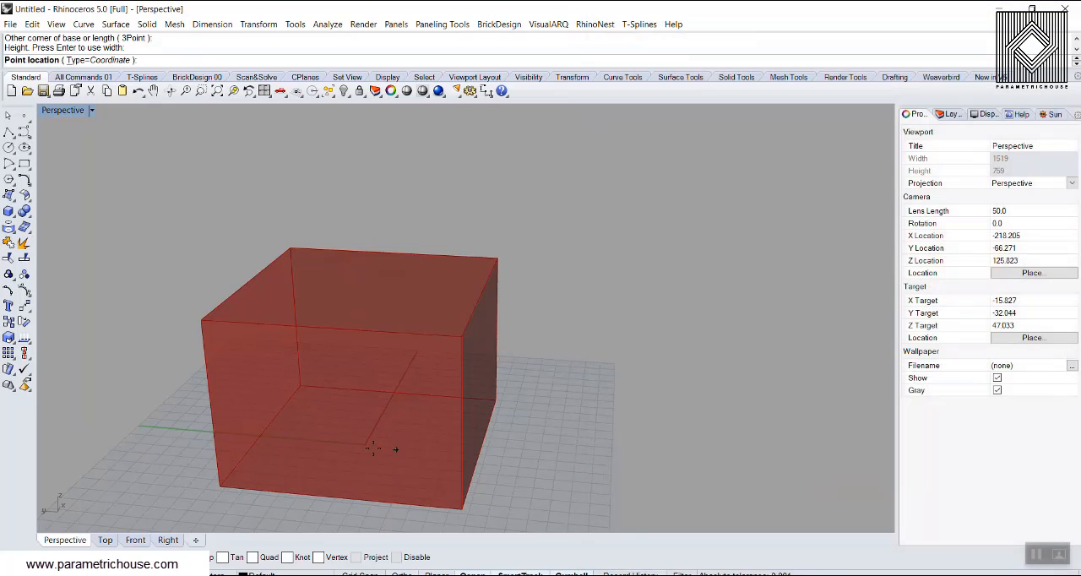
left_click(328, 410)
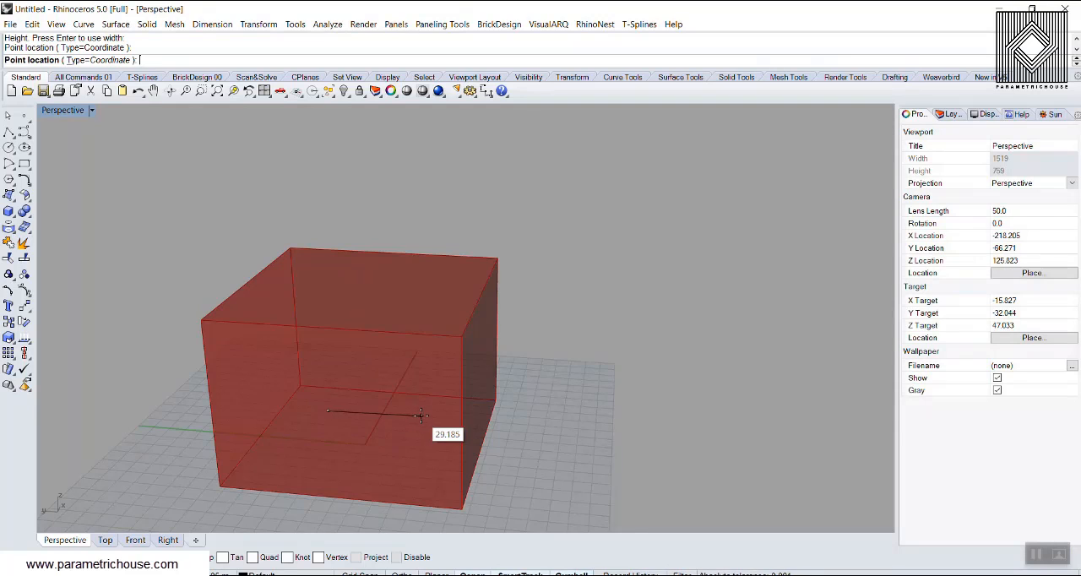
left_click(421, 415)
left_click(422, 463)
left_click(294, 460)
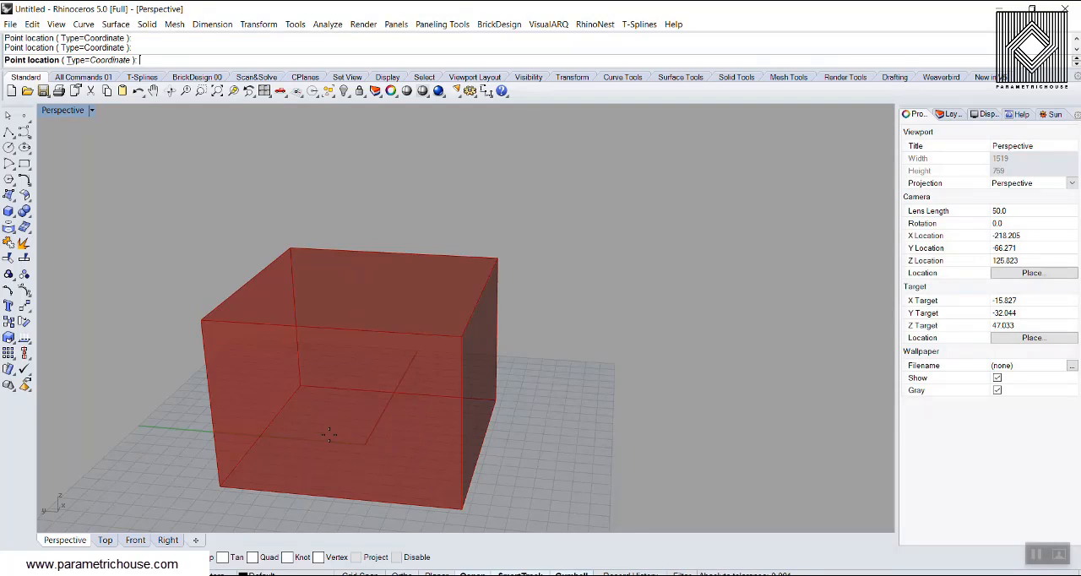
right_click(330, 435)
Raise the four points vertically off the base to differing heights inside the box.
left_click(779, 234)
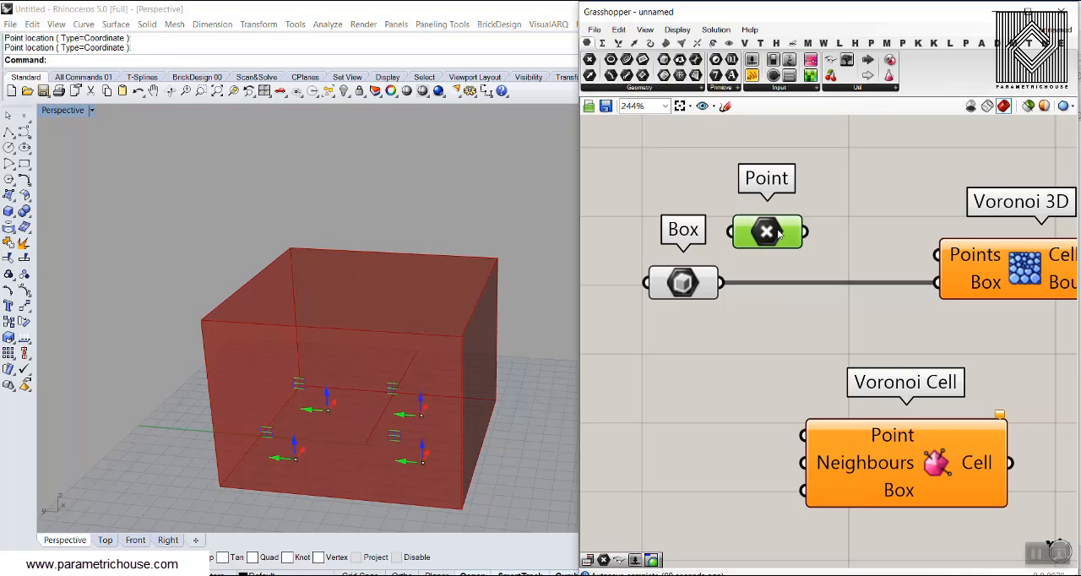
left_click_drag(295, 445, 337, 330)
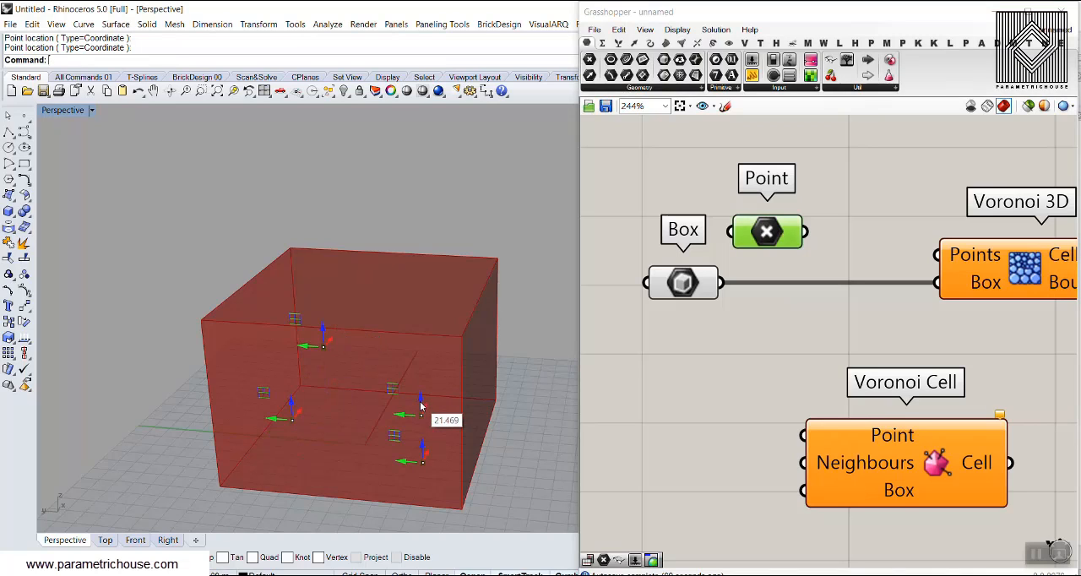
left_click_drag(421, 403, 428, 356)
left_click_drag(424, 457, 422, 427)
Connect the Point parameter to the Points input of Voronoi 3D and examine its cells in the viewport.
left_click_drag(806, 232, 941, 255)
left_click(1036, 259)
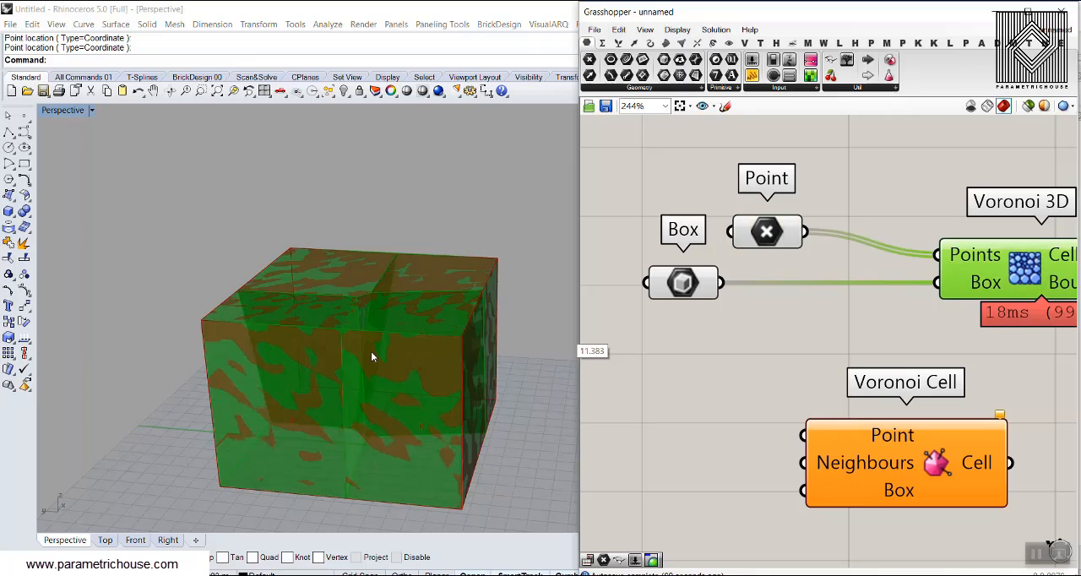
right_click_drag(268, 344, 380, 405)
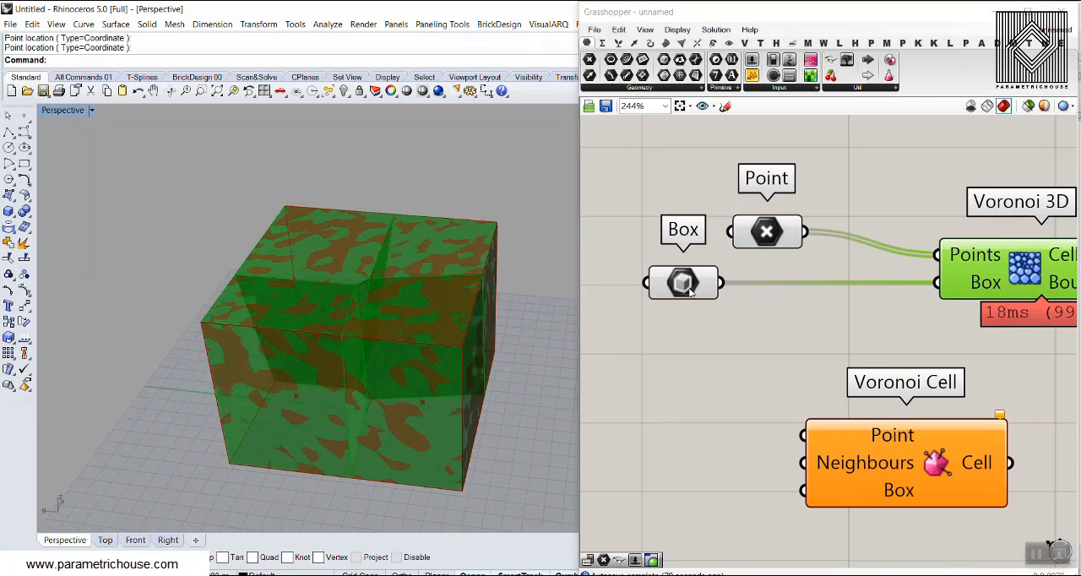
Select the Point parameter again and adjust a point's position inside the box to reshape the cells.
left_click(767, 230)
left_click_drag(417, 392, 417, 430)
mouse_move(449, 398)
right_mouse_down()
mouse_move(391, 388)
mouse_move(435, 407)
right_mouse_up()
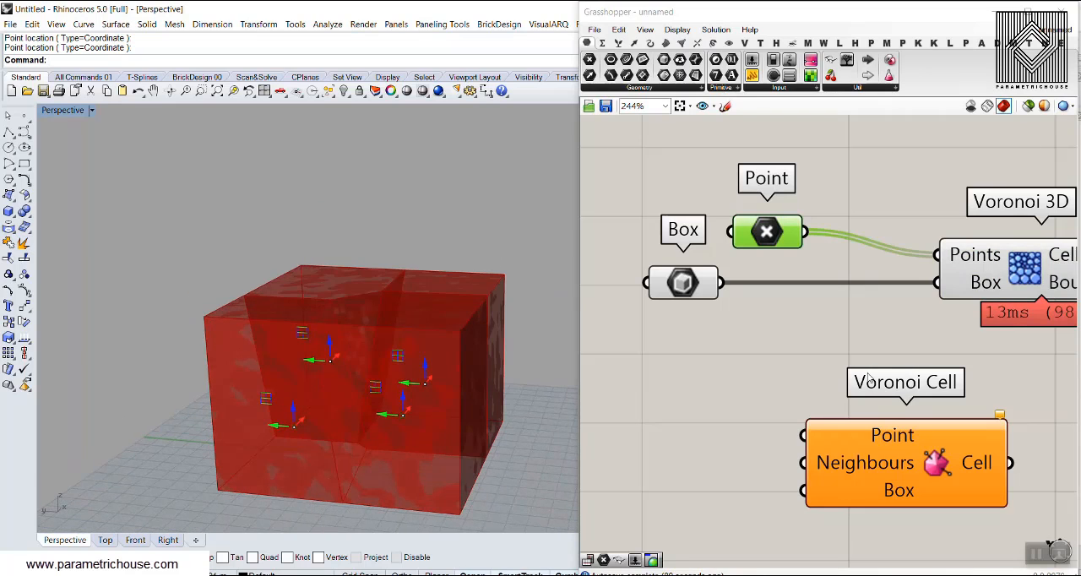
Move the Voronoi Cell component directly beneath Voronoi 3D and deselect it.
right_click_drag(871, 381, 796, 364)
scroll(795, 367, "down", 2)
left_click_drag(802, 416, 883, 383)
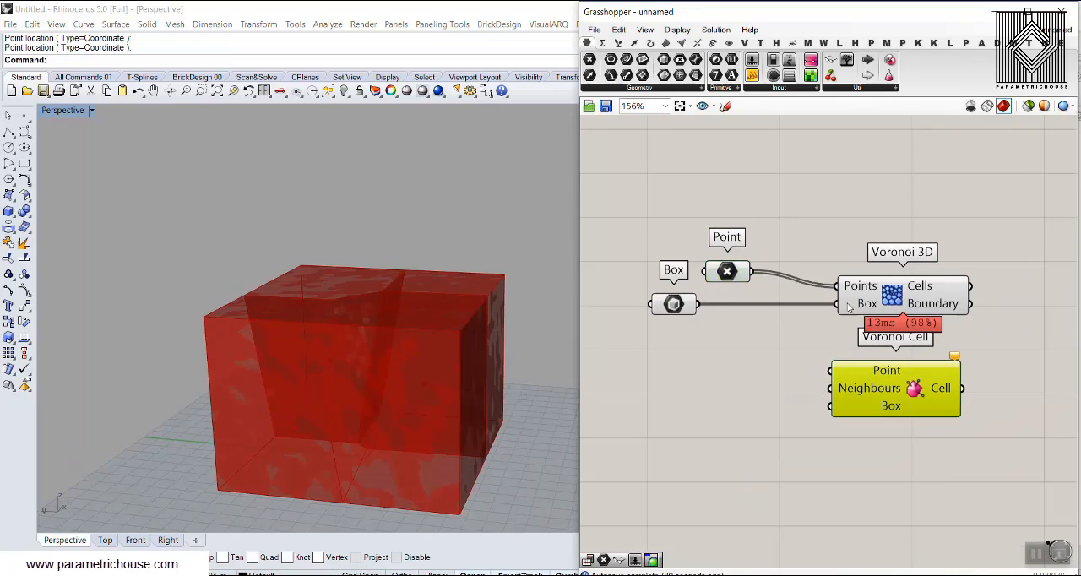
left_click(781, 390)
scroll(765, 363, "up", 1)
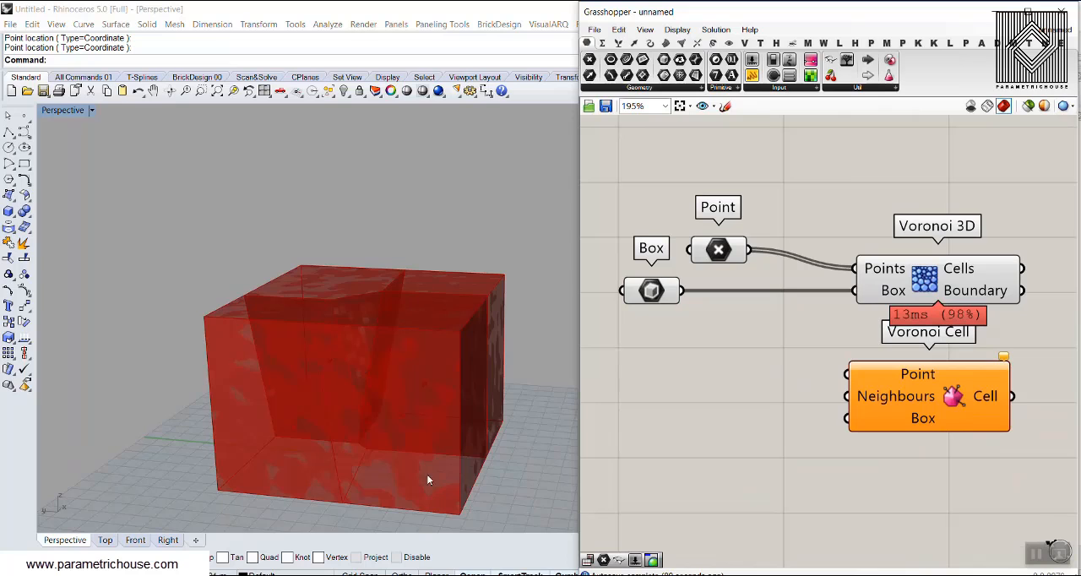
Bake the Cells output of Voronoi 3D into Rhino and hide the Grasshopper window.
right_click_drag(365, 447, 554, 389)
right_click(961, 266)
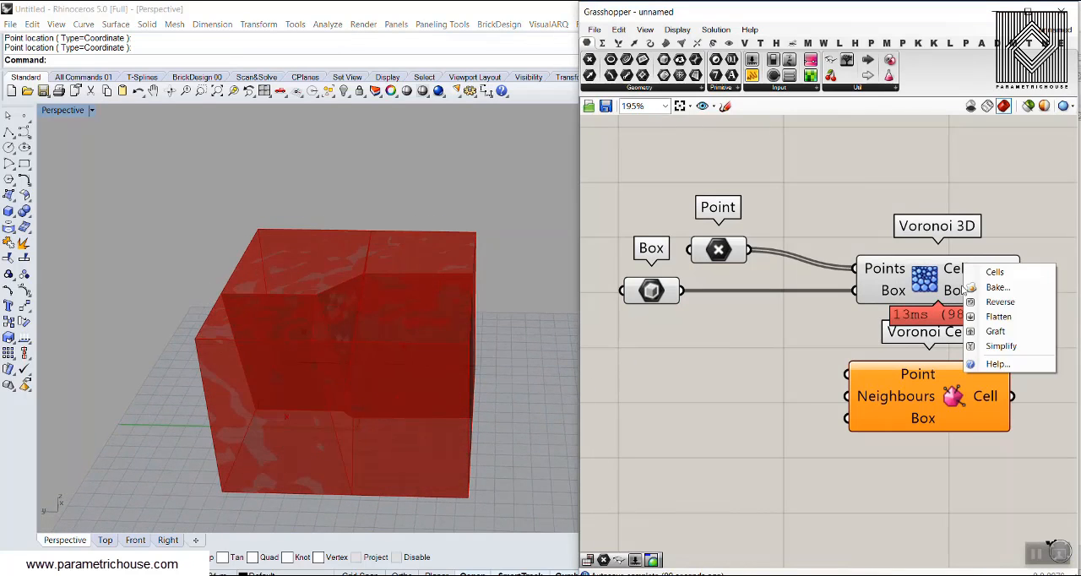
left_click(984, 291)
left_click(985, 420)
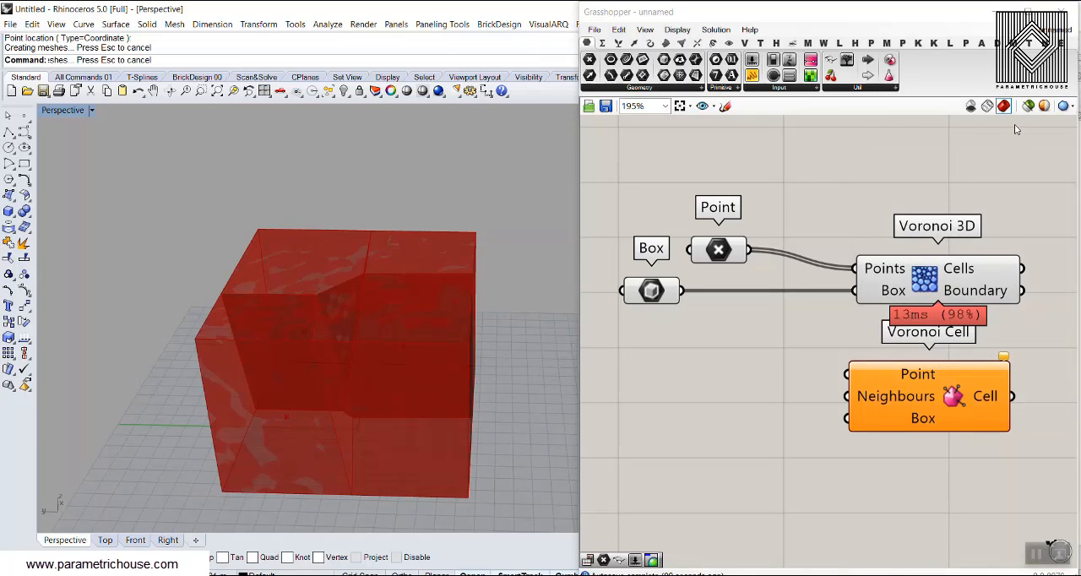
left_click(1058, 12)
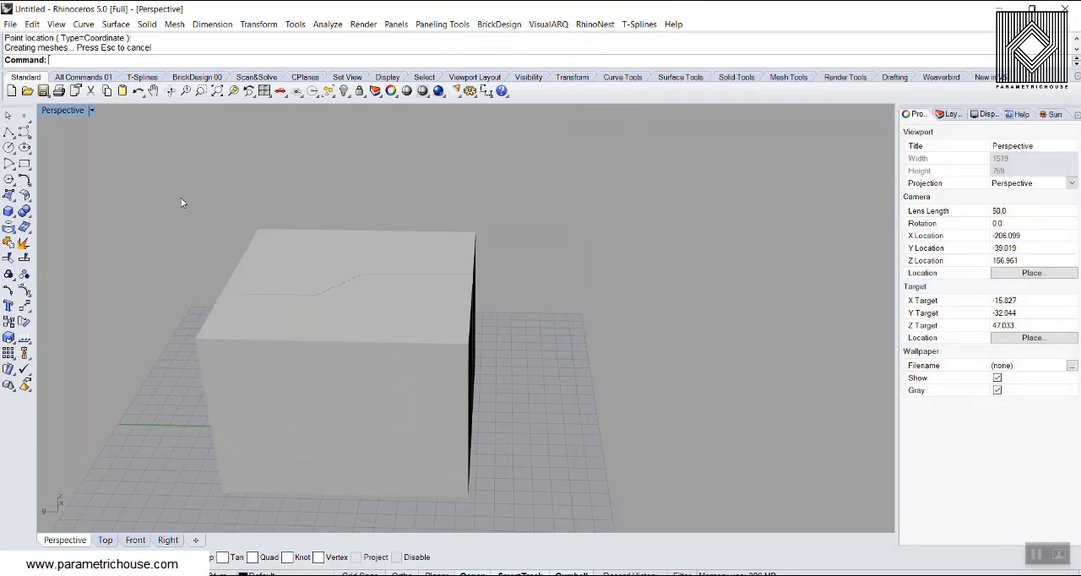
Set the Perspective viewport's display mode to Shaded and select the baked cell at the box's front corner.
left_click(92, 110)
left_click(72, 157)
right_click_drag(366, 357, 406, 344)
left_click(414, 339)
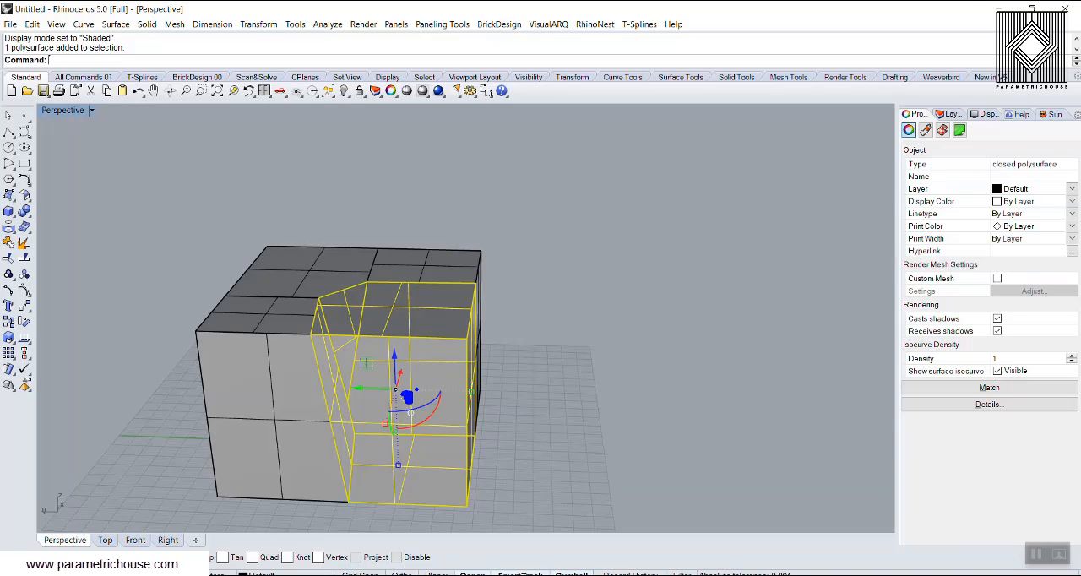
left_click_drag(433, 385, 513, 356)
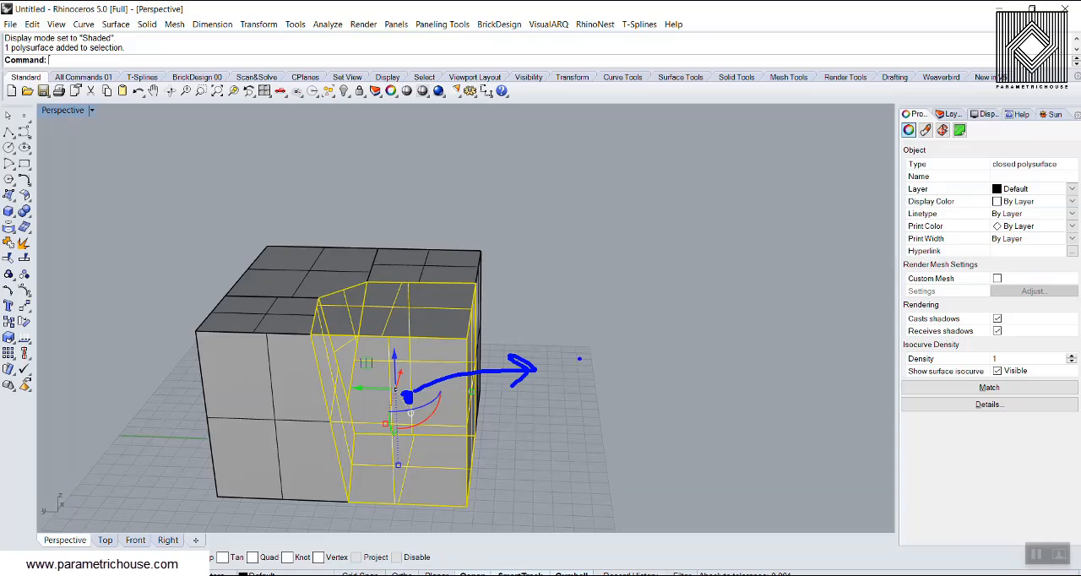
type("point")
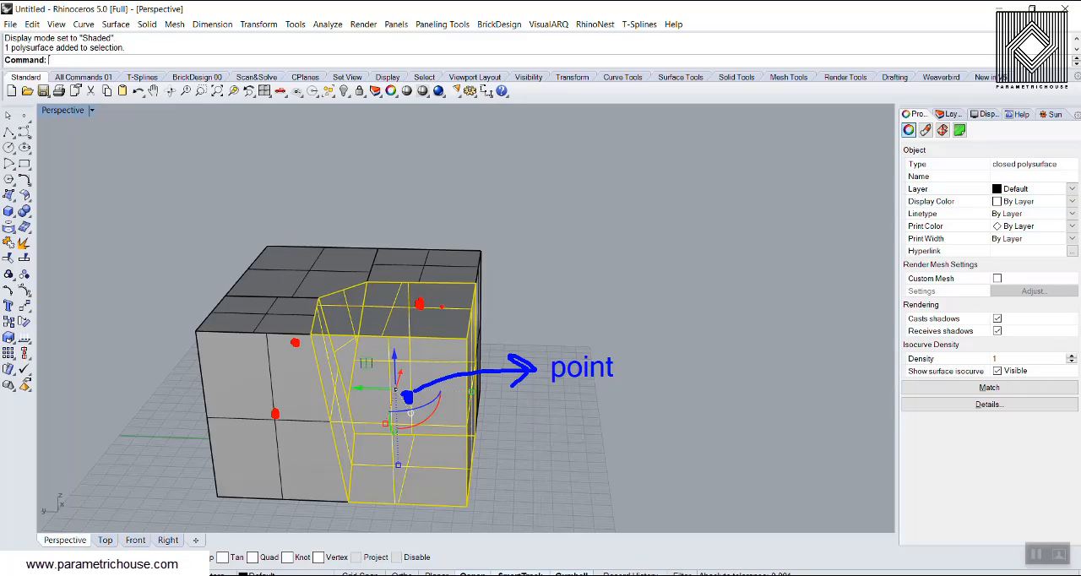
mouse_move(274, 413)
left_mouse_down()
mouse_move(367, 258)
mouse_move(474, 243)
left_mouse_up()
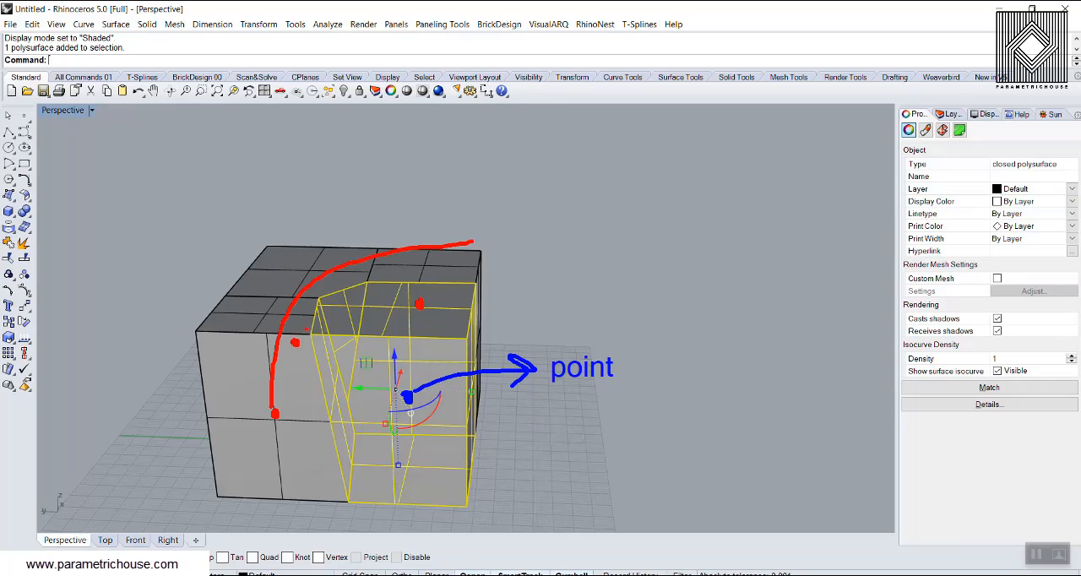
mouse_move(295, 342)
left_mouse_down()
mouse_move(383, 284)
mouse_move(481, 256)
mouse_move(420, 304)
left_mouse_up()
left_click_drag(456, 238, 483, 281)
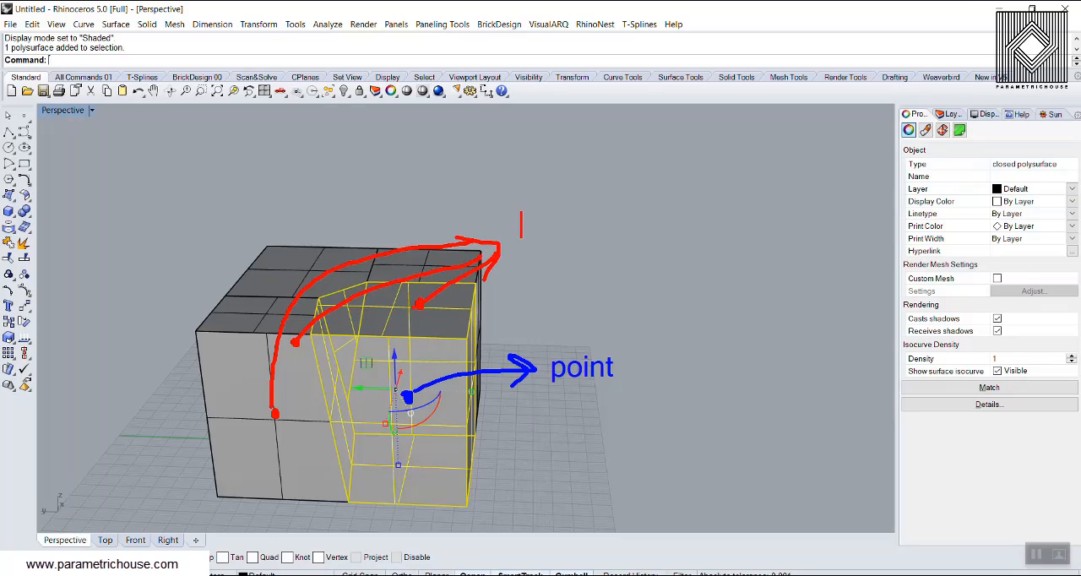
type("neighbours")
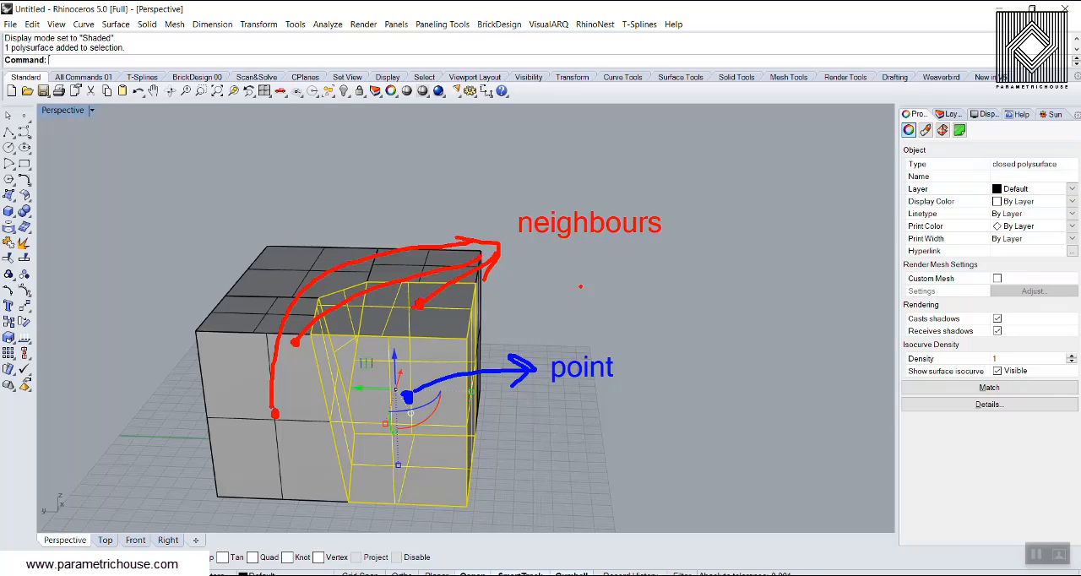
key("Escape")
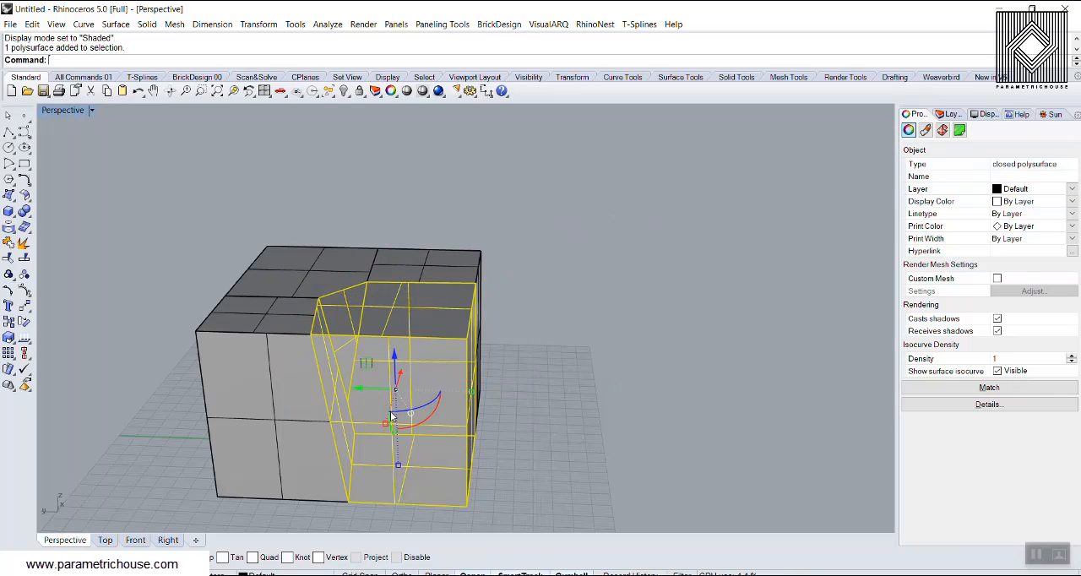
Delete all four baked cells from Rhino and bring Grasshopper back with the Grasshopper command.
left_click(604, 380)
left_click_drag(559, 225, 190, 466)
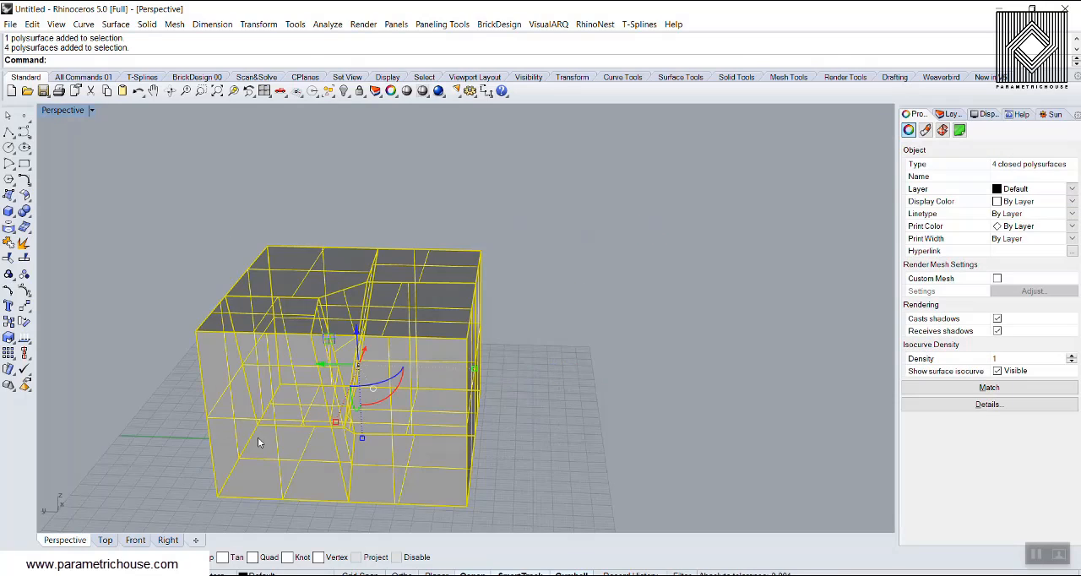
key("Delete")
type("Grasshopper")
key("Return")
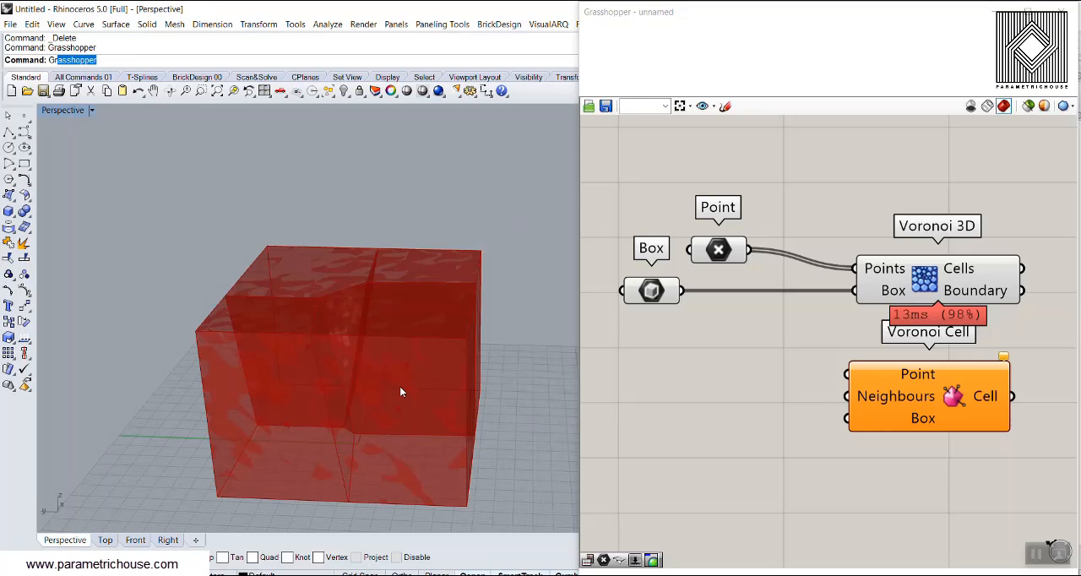
Delete the Point parameter and the Voronoi 3D component, keeping Box and Voronoi Cell.
left_click_drag(727, 250, 721, 266)
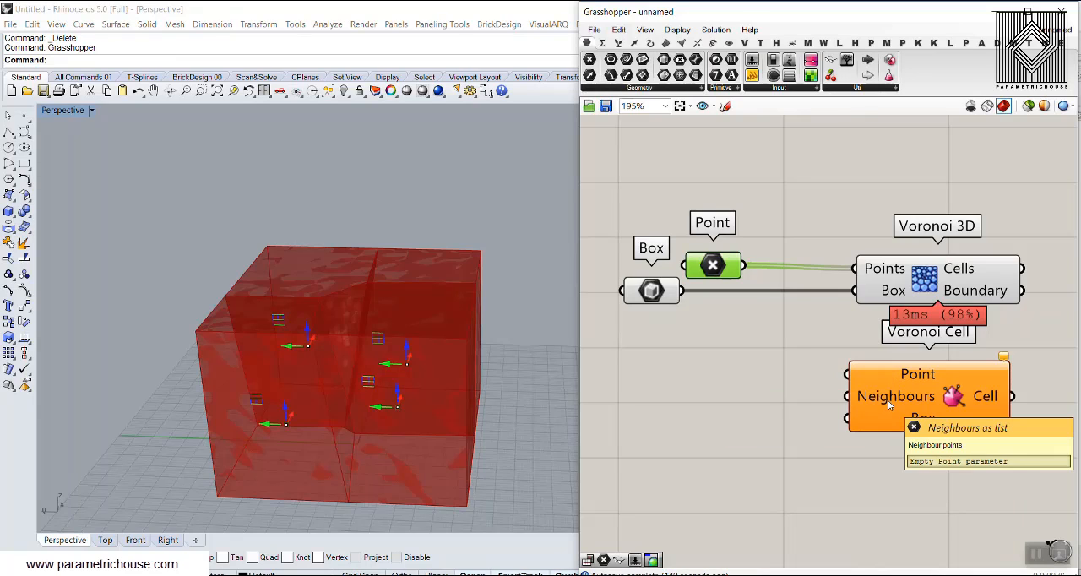
left_click(744, 327)
left_click(726, 272)
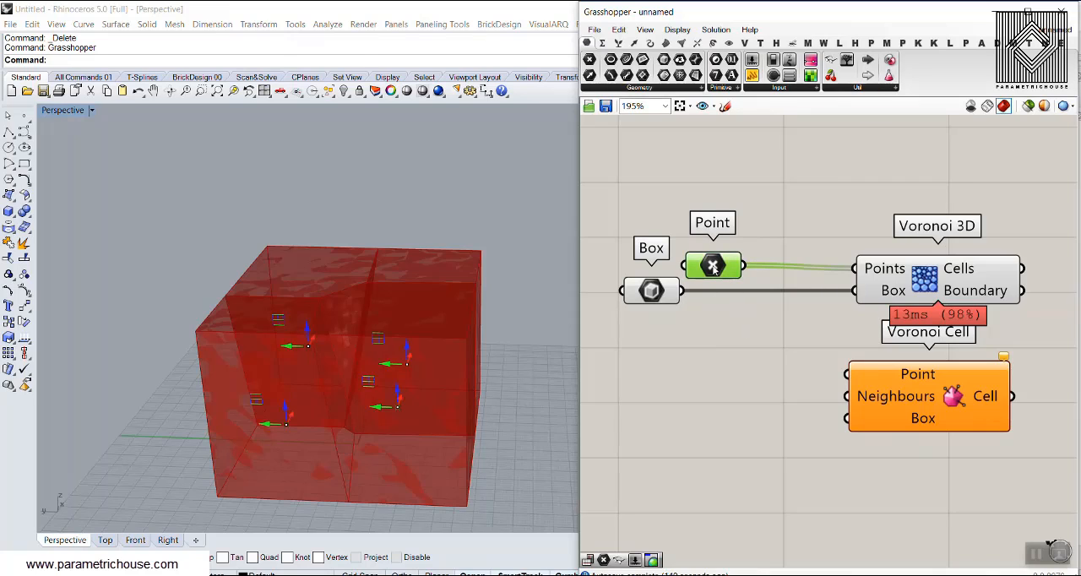
key("Delete")
left_click(902, 287)
key("Delete")
Connect the Box parameter to the Box input of Voronoi Cell and arrange the two components close together.
mouse_move(666, 292)
left_mouse_down()
mouse_move(691, 370)
mouse_move(847, 418)
left_mouse_up()
left_click_drag(896, 411, 847, 356)
left_click(729, 323)
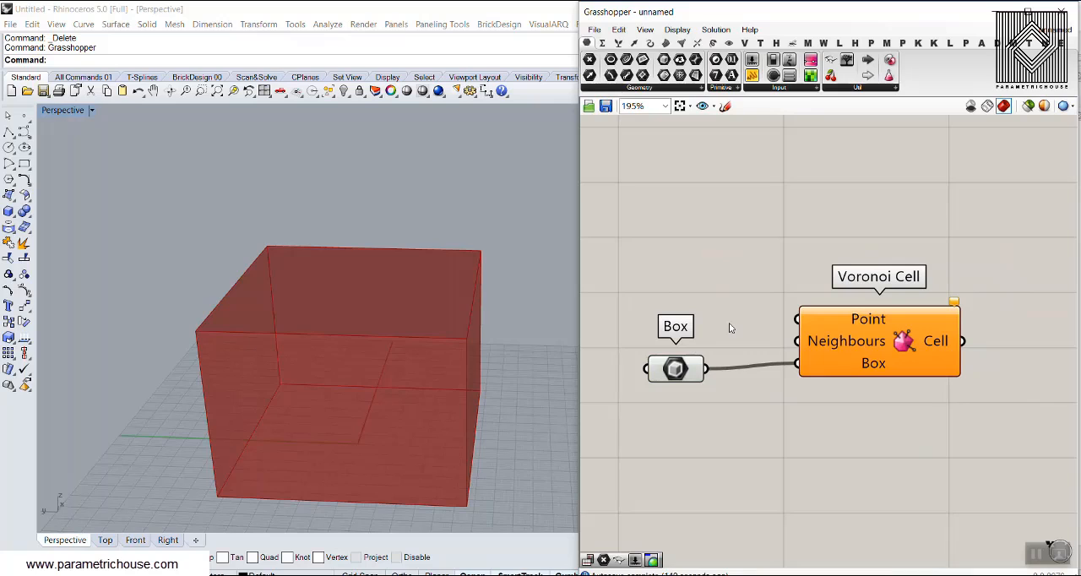
Extract the Point input of Voronoi Cell as a separate parameter and place it above Box.
right_click(841, 320)
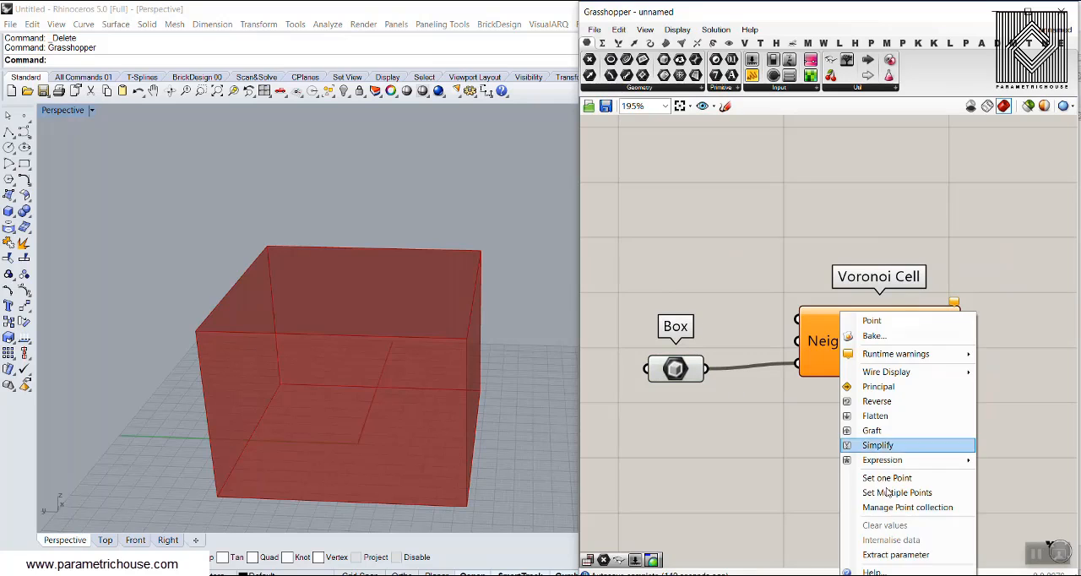
left_click(870, 551)
mouse_move(848, 315)
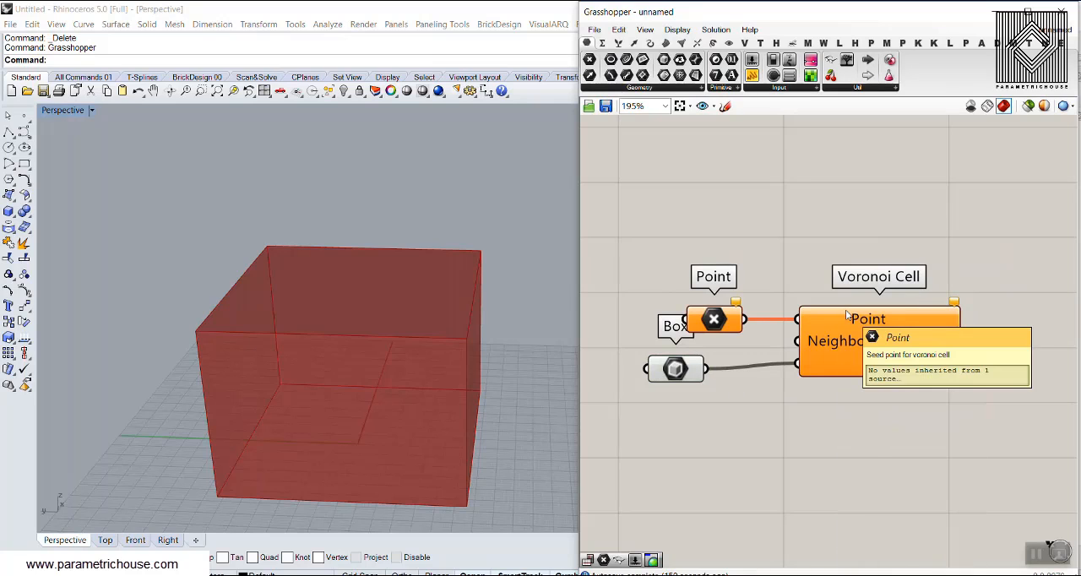
left_click_drag(719, 321, 687, 299)
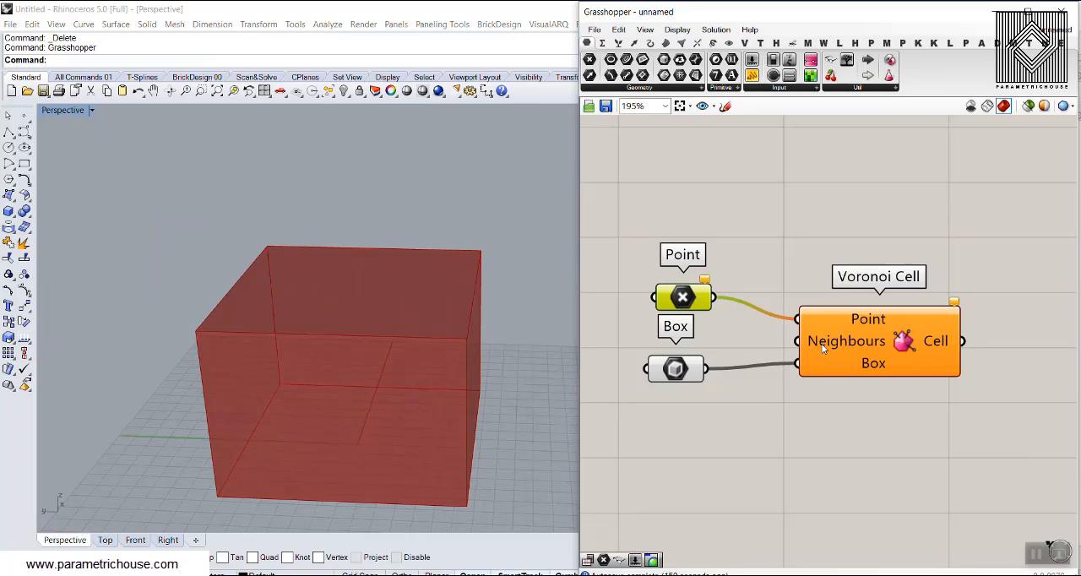
mouse_move(823, 348)
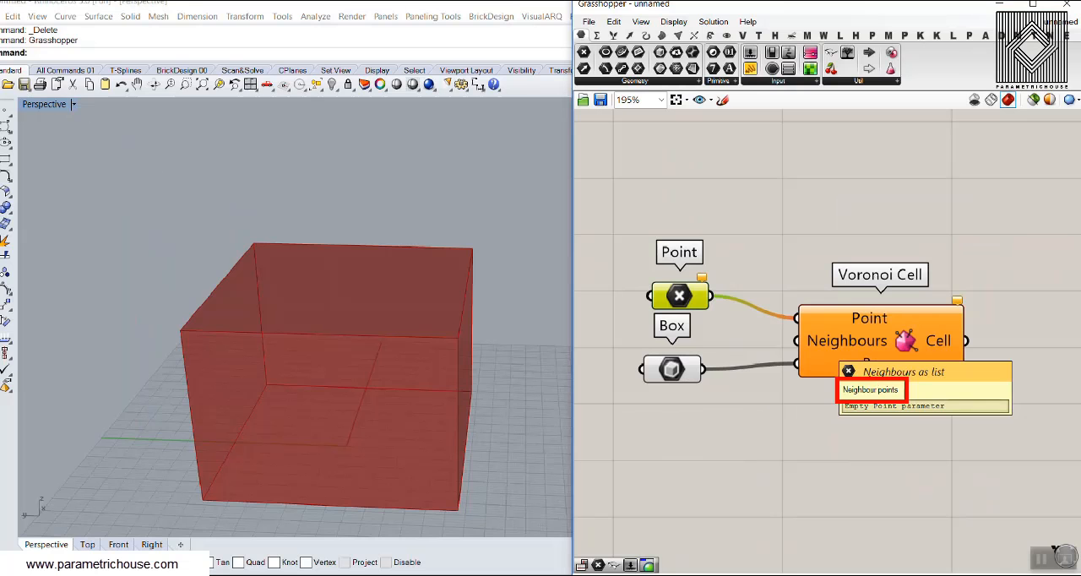
Set one point in the Point parameter, placed near the middle of the box's base in Rhino.
right_click(686, 297)
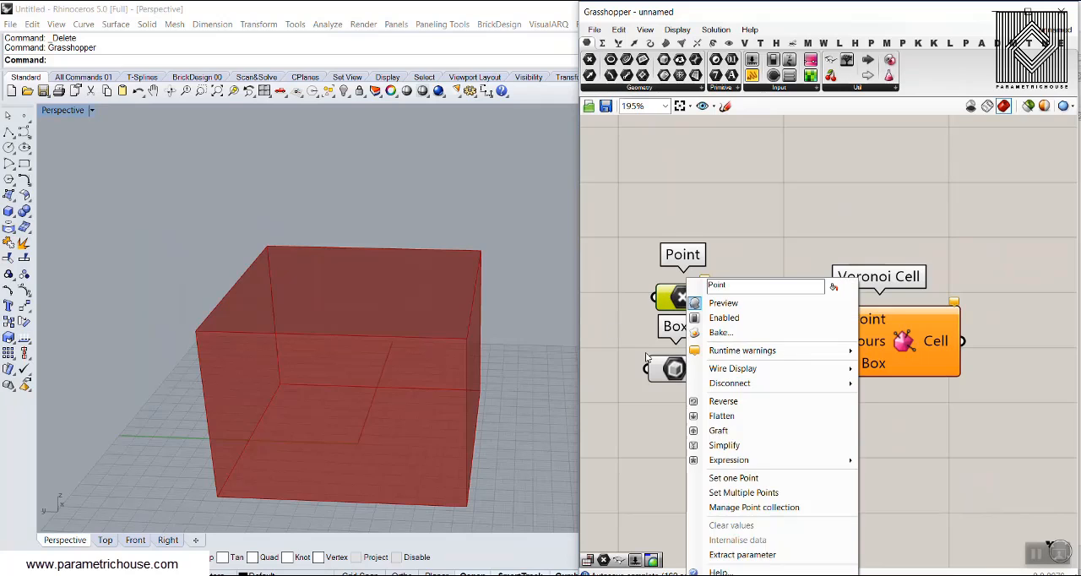
left_click(748, 482)
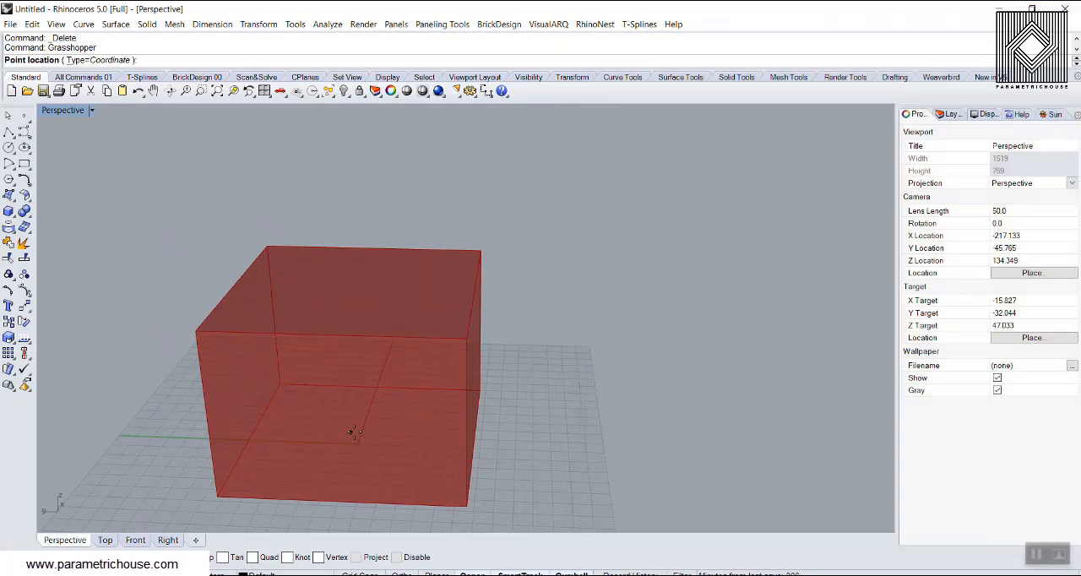
left_click(356, 432)
Raise the point into the interior of the box and move the Point parameter farther above Box.
left_click(678, 302)
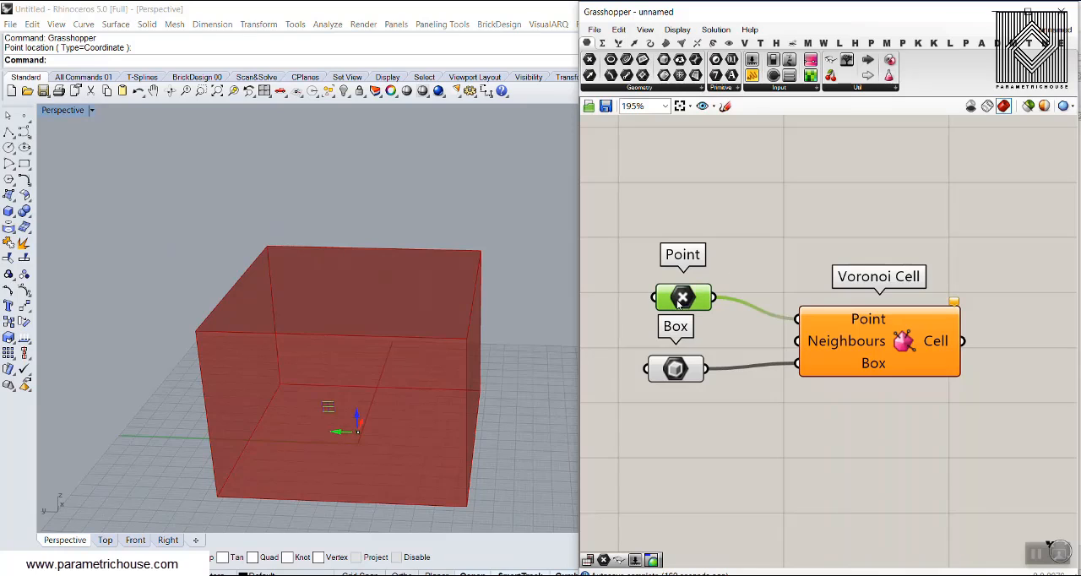
left_click_drag(358, 411, 387, 319)
left_click(709, 211)
right_click_drag(356, 355, 342, 371)
left_click_drag(691, 301, 699, 264)
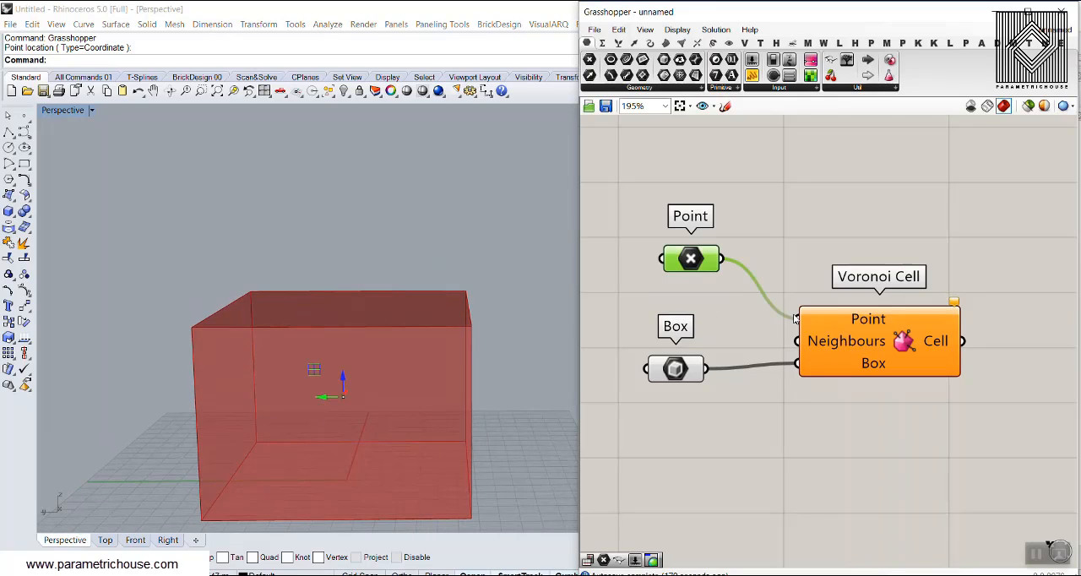
Extract the Neighbours input of Voronoi Cell as a separate parameter and place it between Point and Box, with Box moved lower.
left_click(758, 184)
right_click(841, 313)
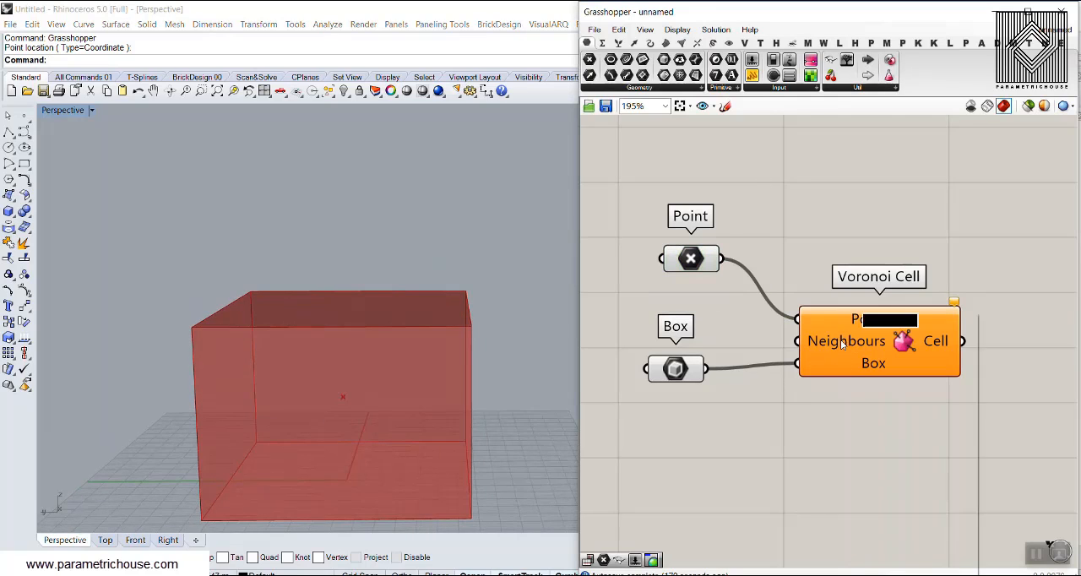
left_click(897, 555)
left_click_drag(690, 343, 676, 302)
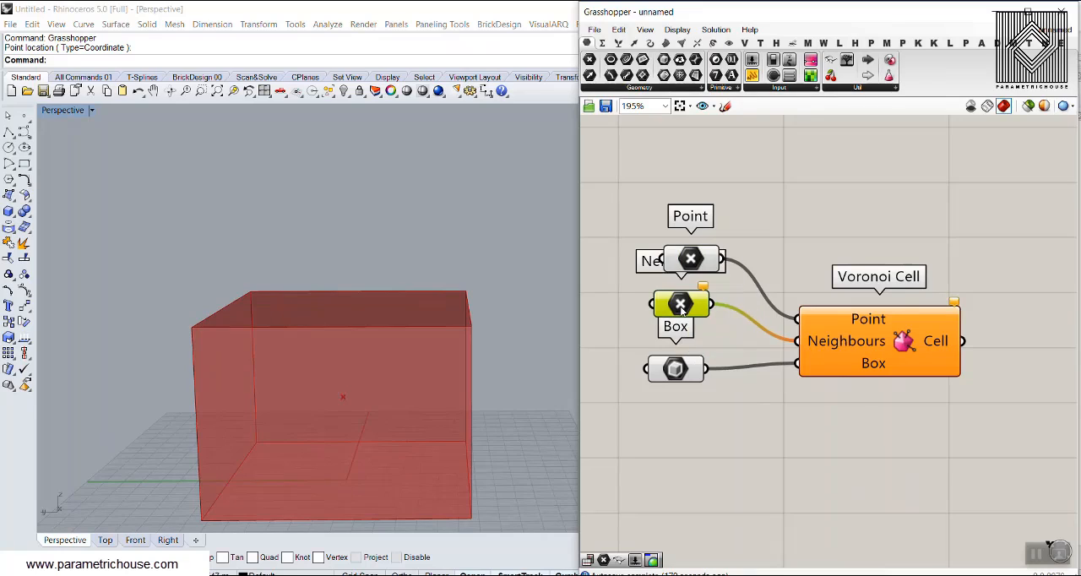
left_click_drag(684, 384, 710, 450)
left_click_drag(676, 301, 682, 335)
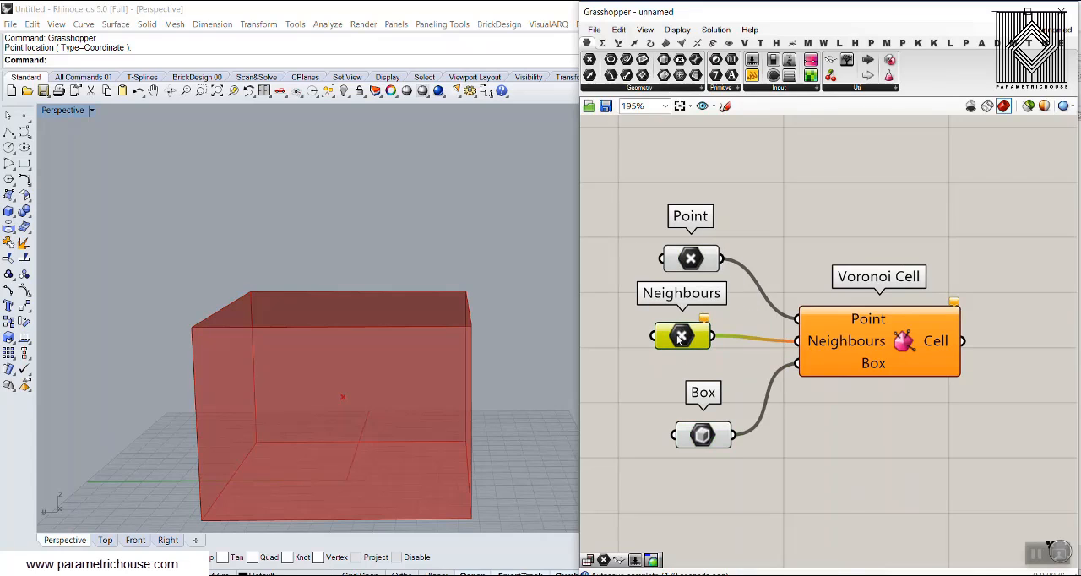
Set multiple points in the Neighbours parameter, placing four points on the box's base around the seed point in Rhino.
right_click(679, 338)
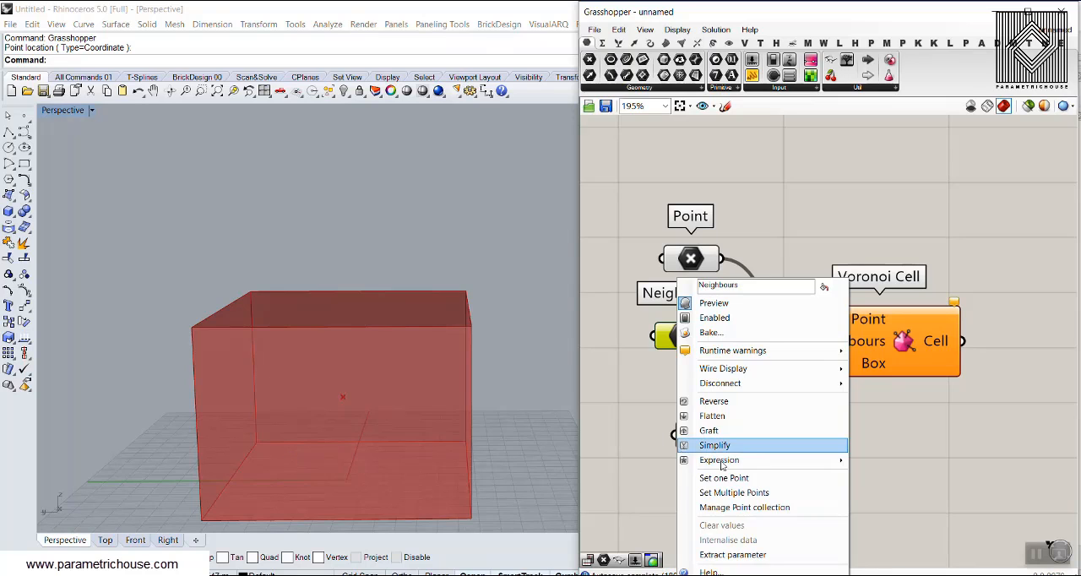
left_click(734, 492)
right_click_drag(338, 452, 312, 403)
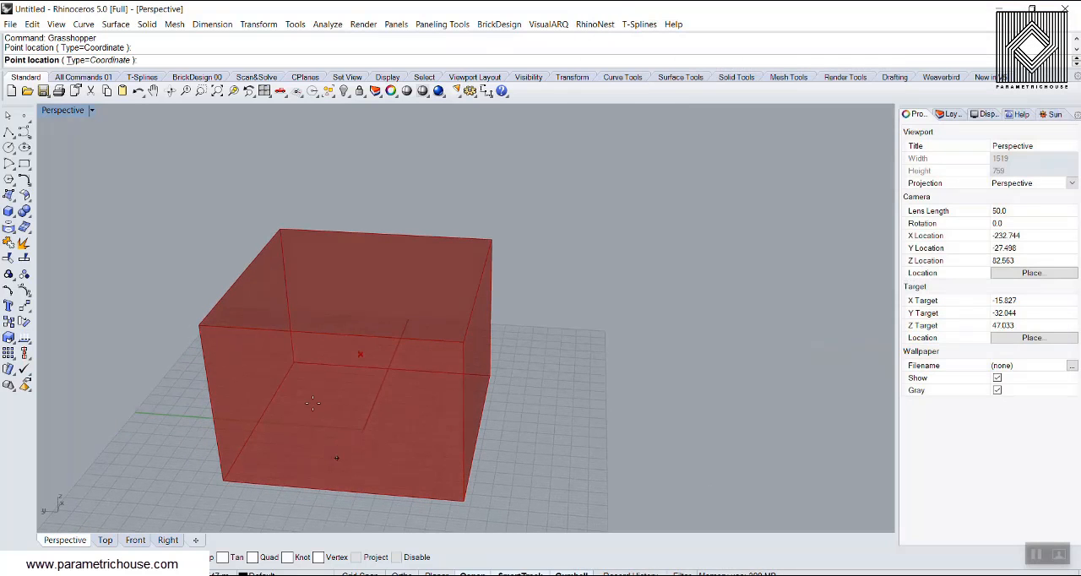
left_click(309, 377)
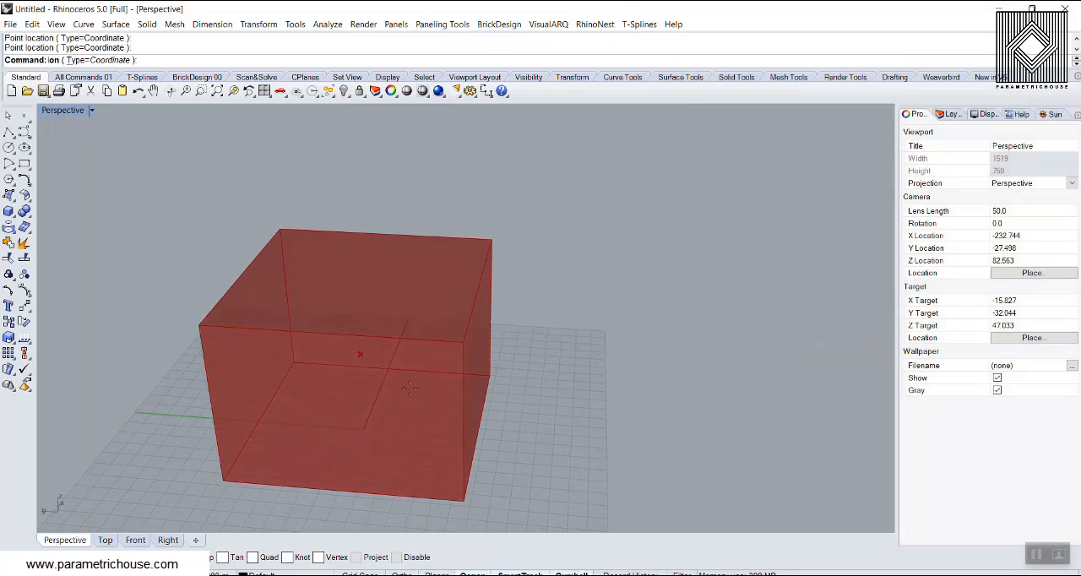
left_click(452, 386)
left_click(425, 474)
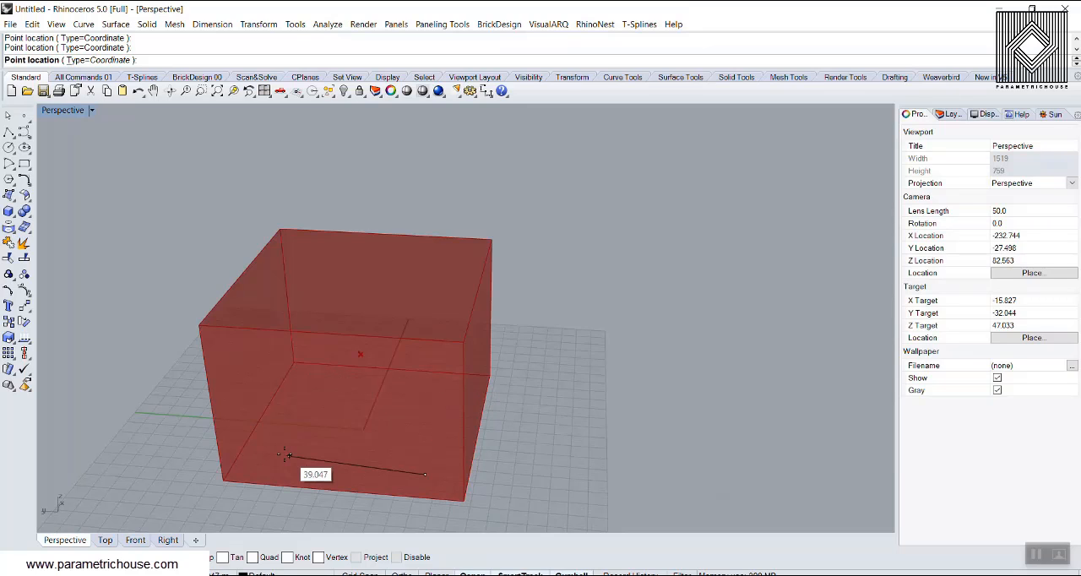
left_click(284, 454)
key("Return")
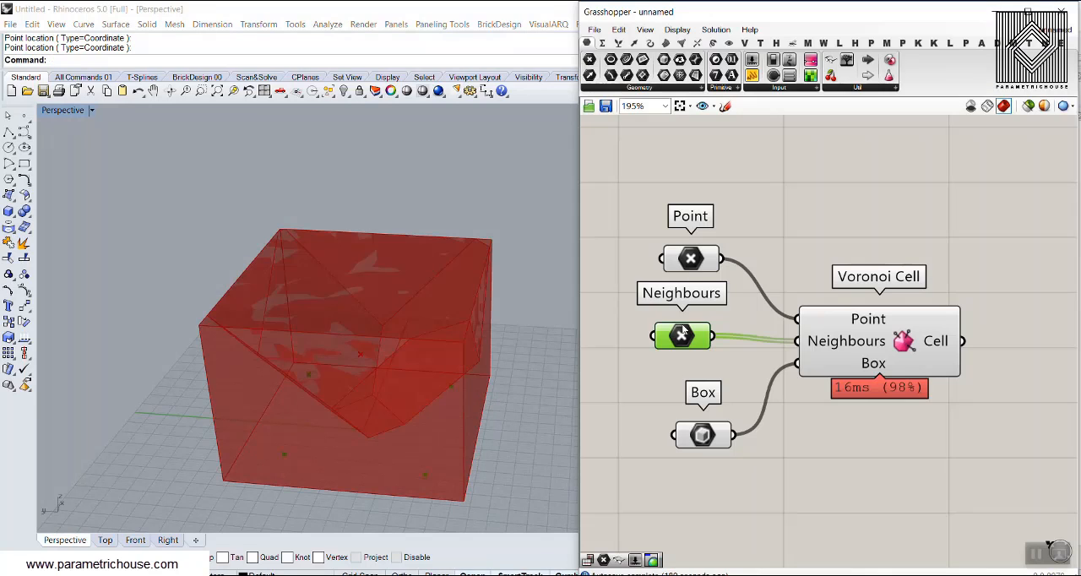
Raise two of the four neighbour points vertically inside the box, one by about 33.4 units and the other by about 35.1 units.
left_click(683, 335)
right_click_drag(354, 397, 214, 477)
left_click_drag(273, 471, 276, 345)
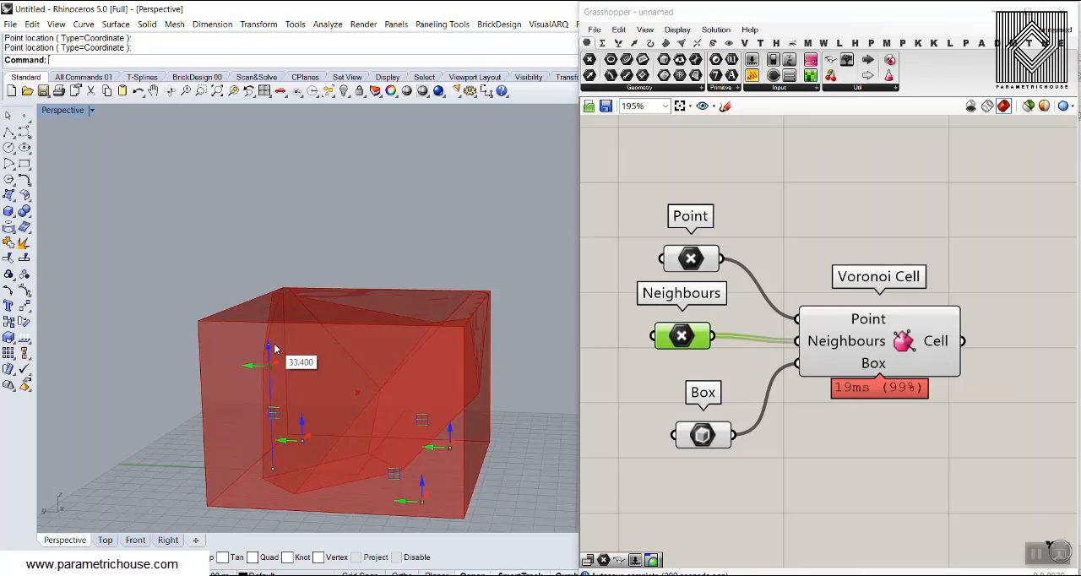
left_click_drag(424, 488, 435, 311)
right_click_drag(426, 312, 471, 319)
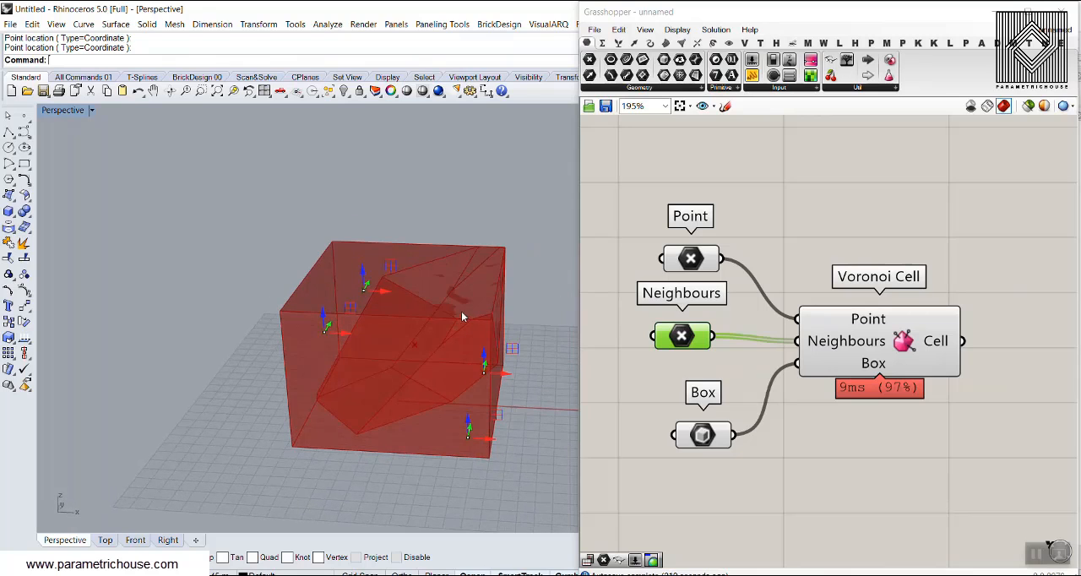
Add two more points at 0.0, 0.0, 0.0 to the point collection of the Neighbours parameter.
right_click(690, 339)
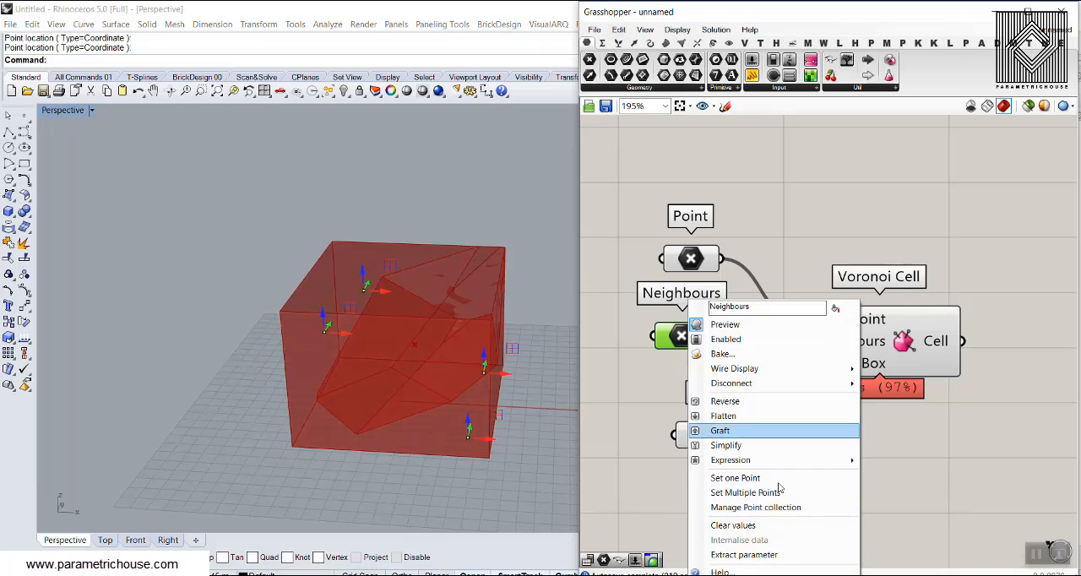
left_click(766, 512)
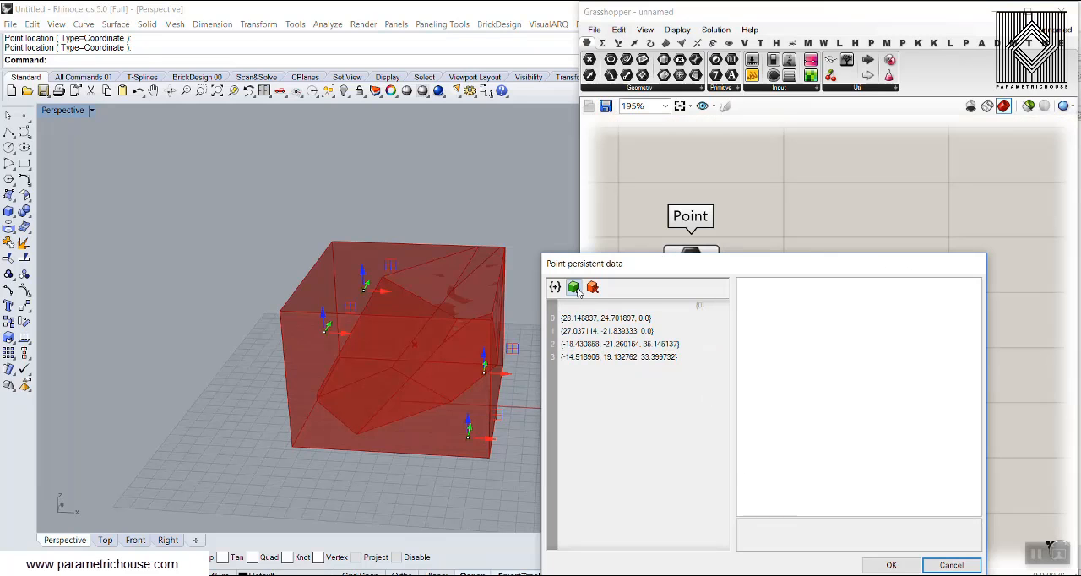
left_click(577, 289)
right_click(568, 306)
left_click(572, 286)
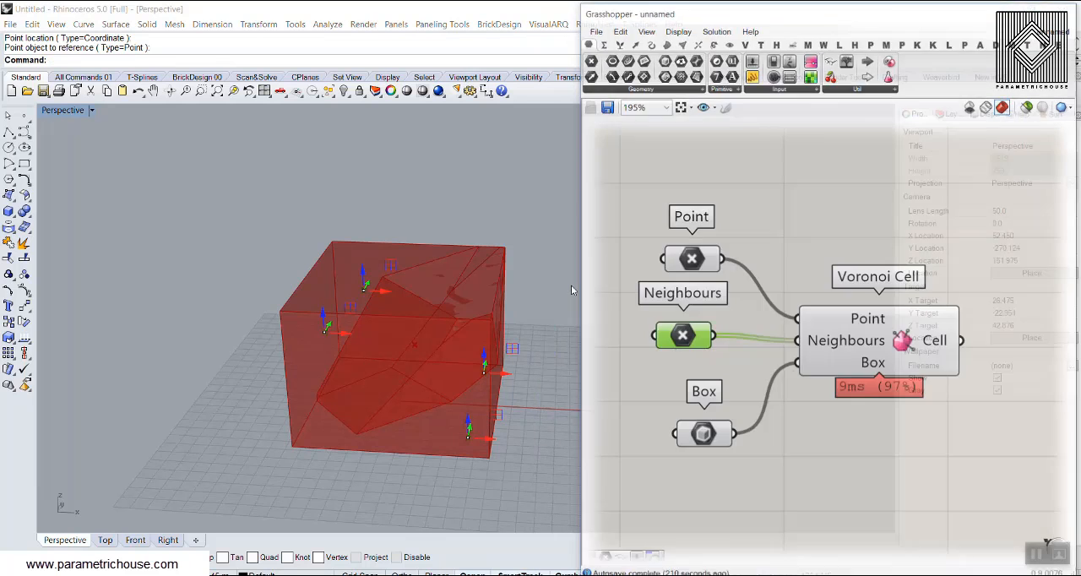
right_click(571, 286)
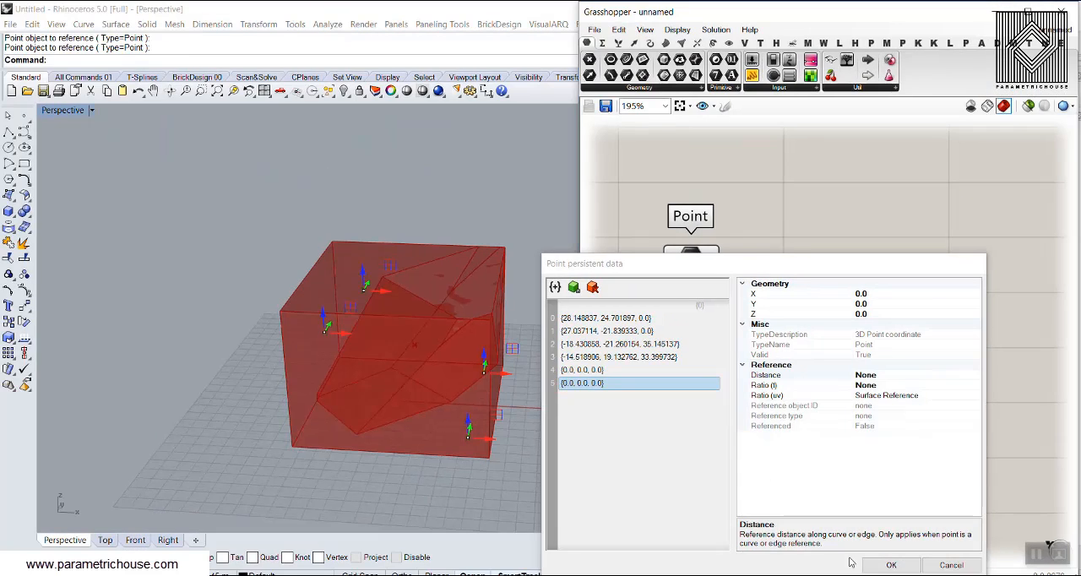
left_click(891, 565)
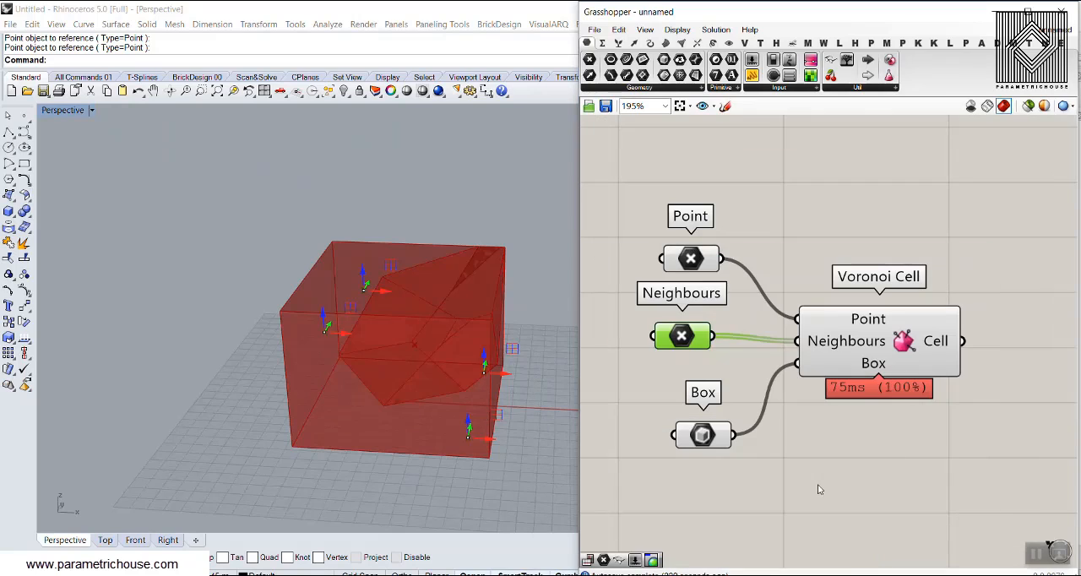
left_click(819, 489)
Move the two neighbour points at the origin apart and raise them to separate positions inside the box.
left_click(685, 337)
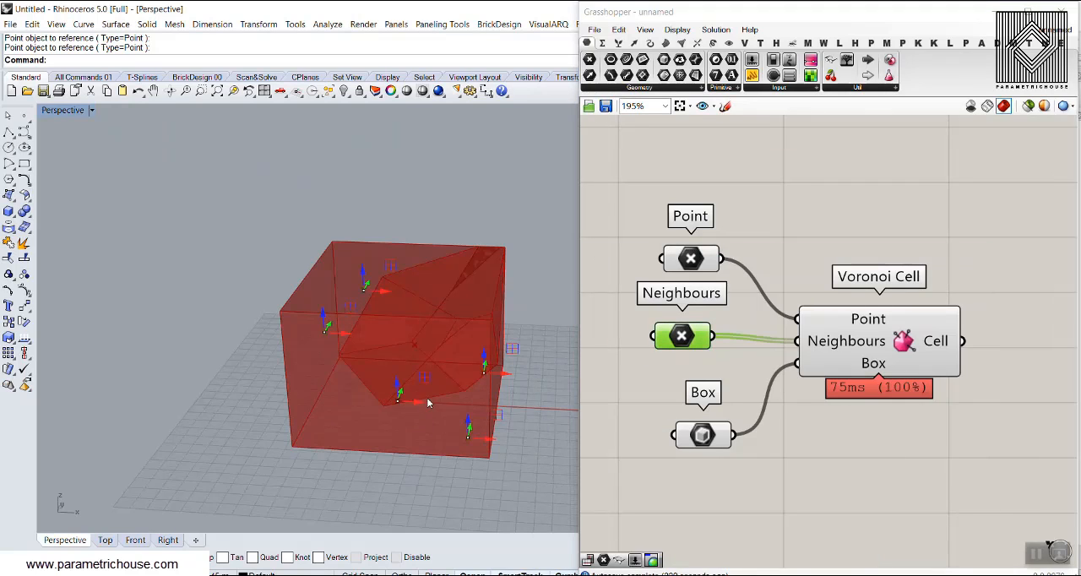
right_click_drag(426, 397, 423, 392)
left_click_drag(398, 397, 448, 328)
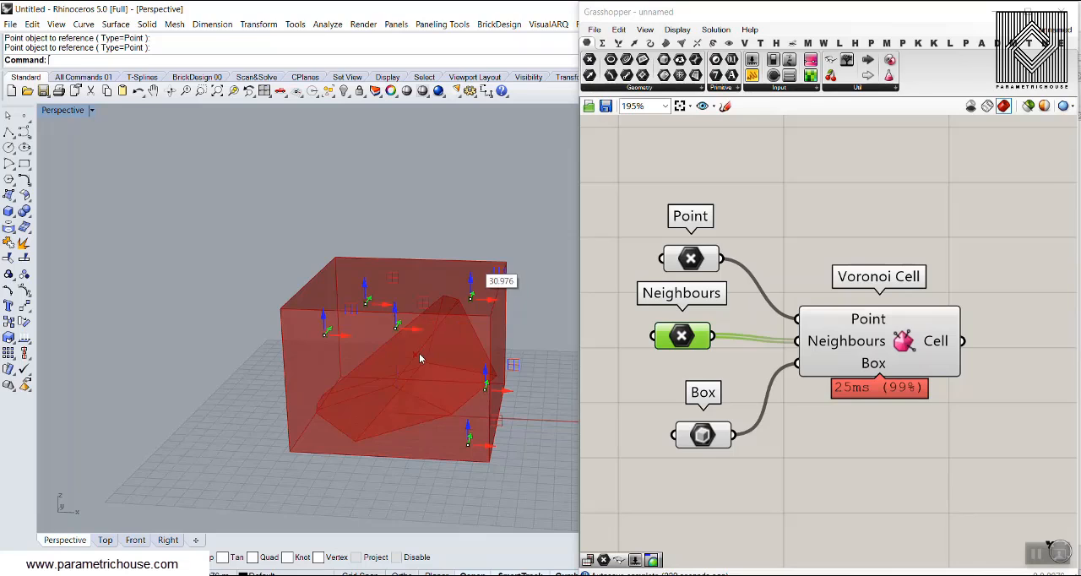
right_click_drag(419, 358, 443, 283)
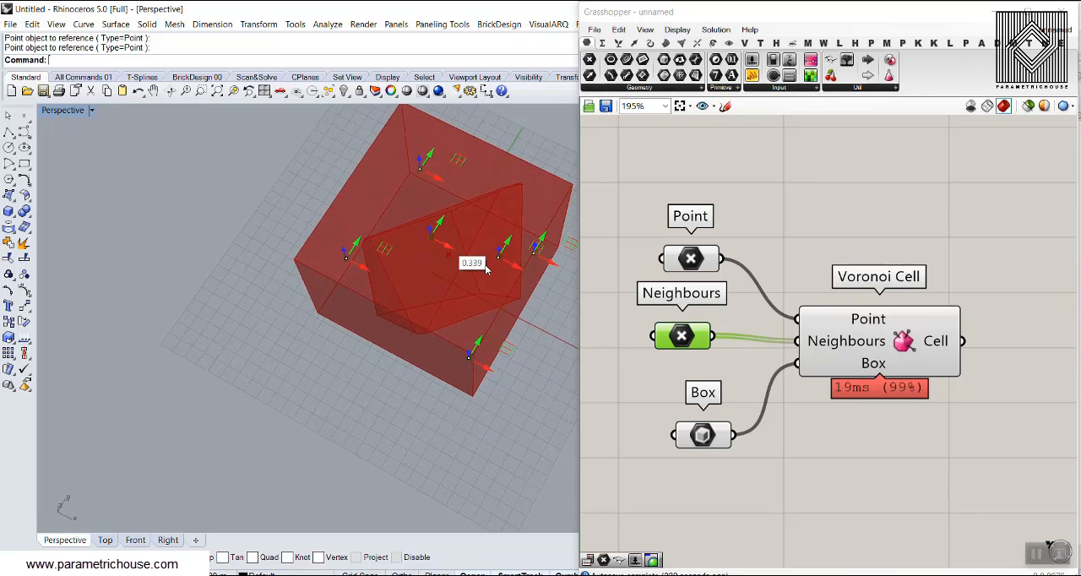
left_click_drag(485, 269, 479, 302)
right_click_drag(472, 430, 495, 369)
Lower the seed point by about 1.8 units within the box and highlight the Box and Point parameters in turn.
left_click(693, 262)
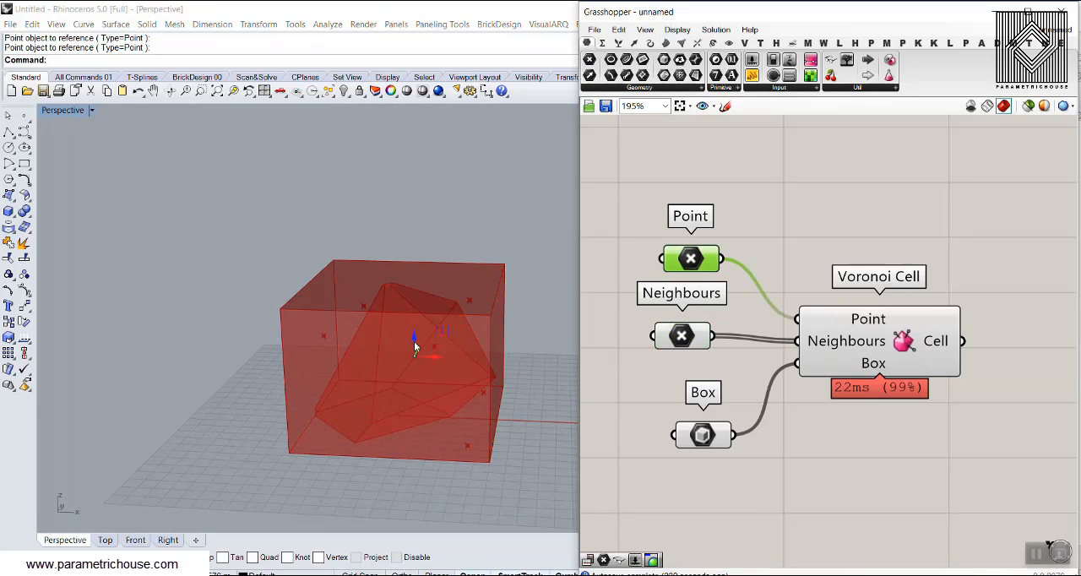
mouse_move(413, 332)
left_mouse_down()
mouse_move(416, 314)
mouse_move(417, 350)
left_mouse_up()
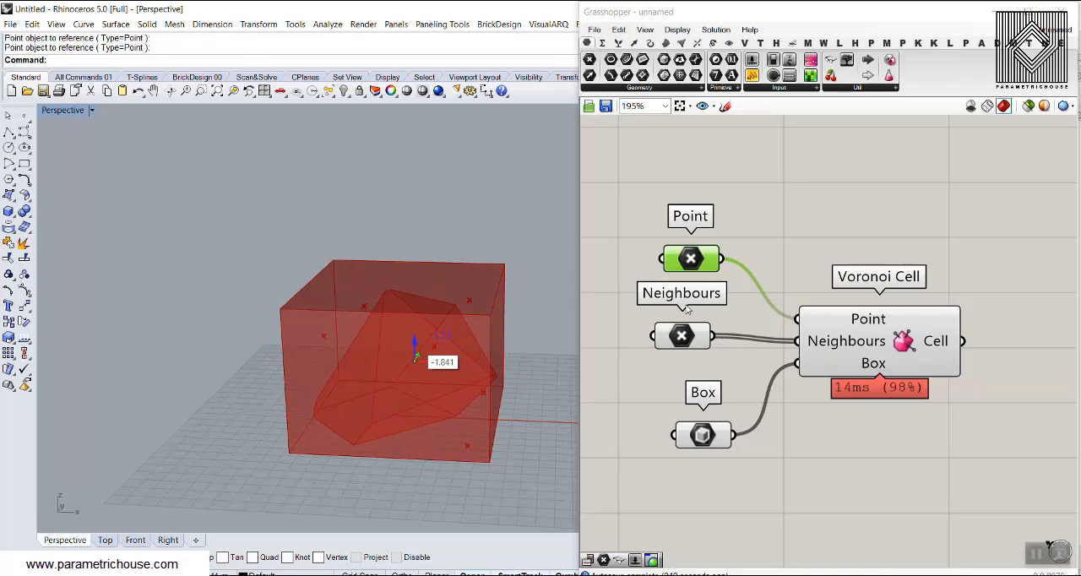
left_click(691, 435)
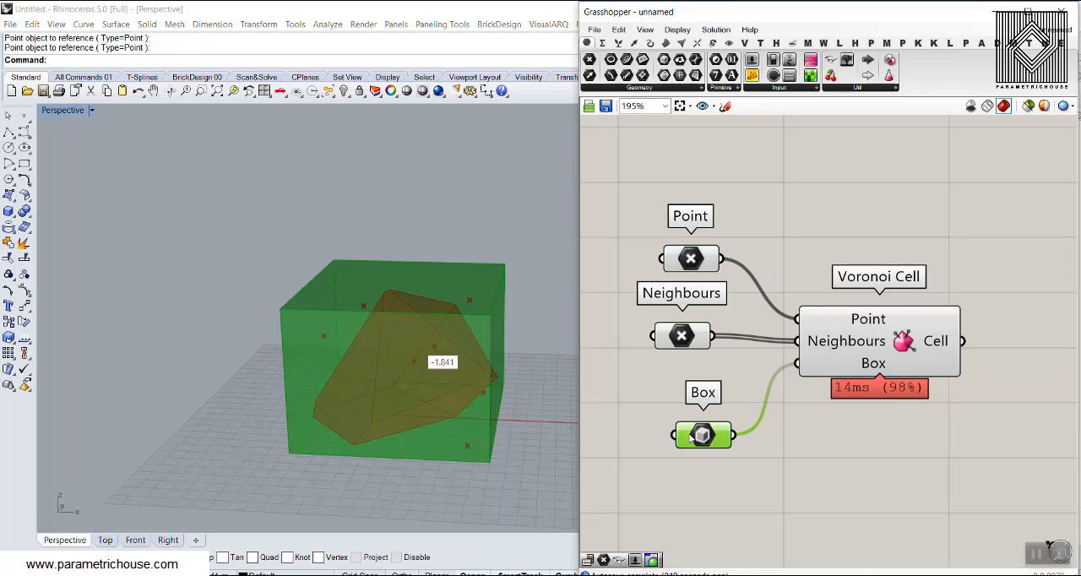
left_click(693, 260)
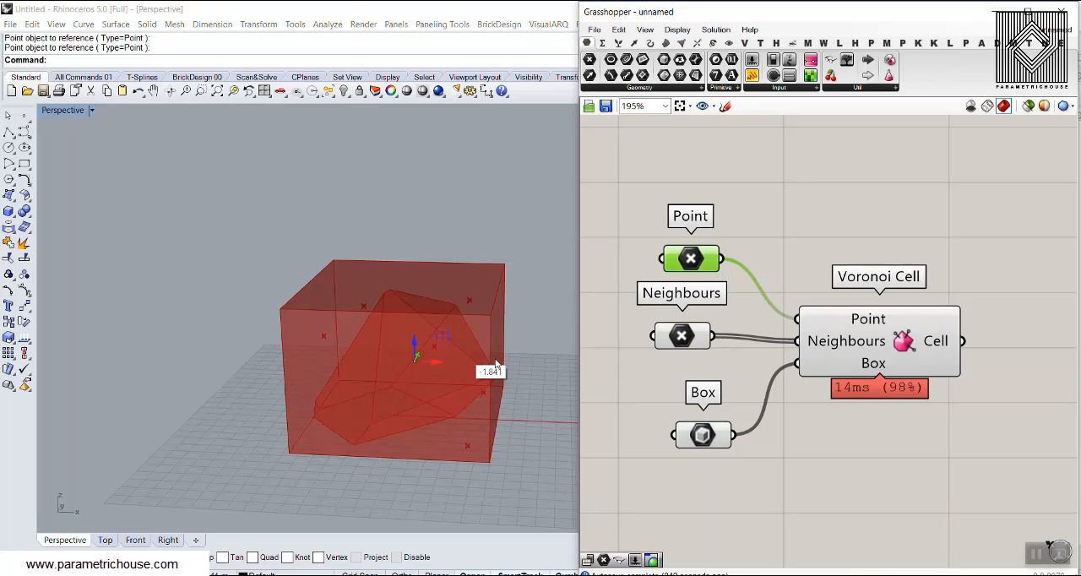
Add a Voronoi 3D component above Voronoi Cell and connect Box to its Box input and Point and Neighbours to its Points input.
double_click(897, 223)
type("vor")
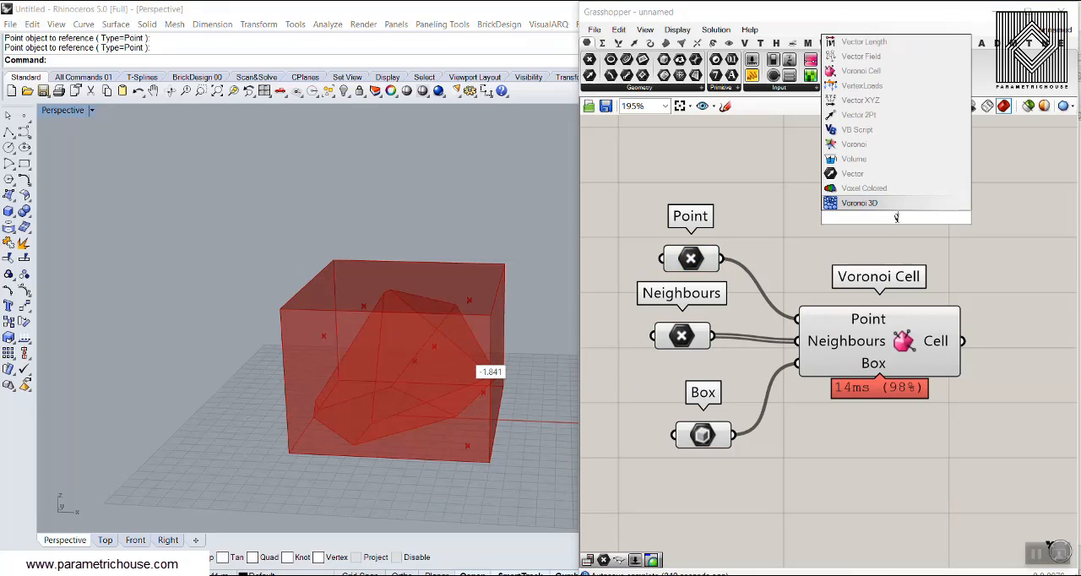
left_click(860, 188)
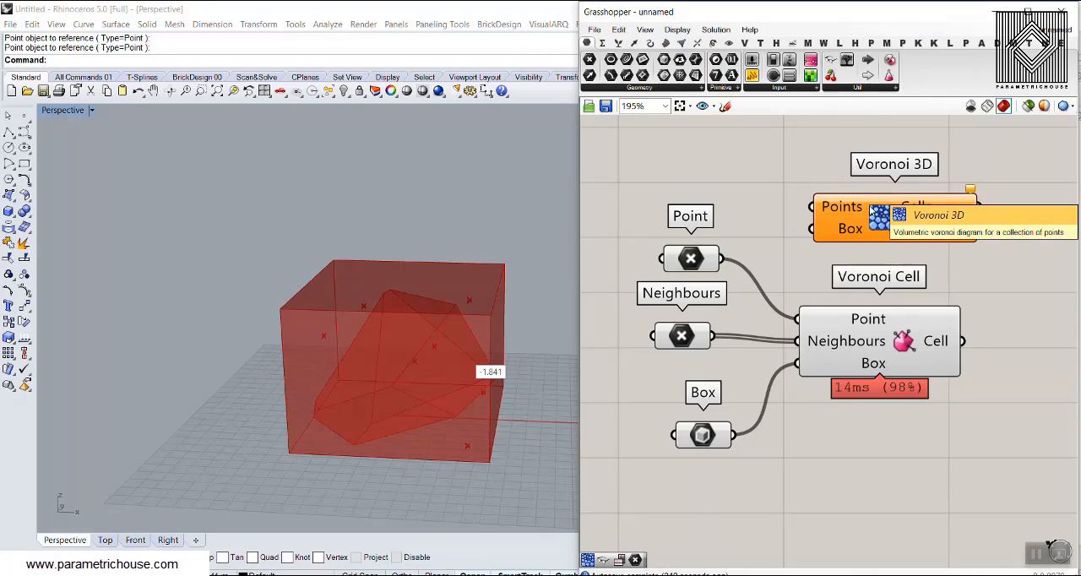
left_click_drag(733, 434, 815, 233)
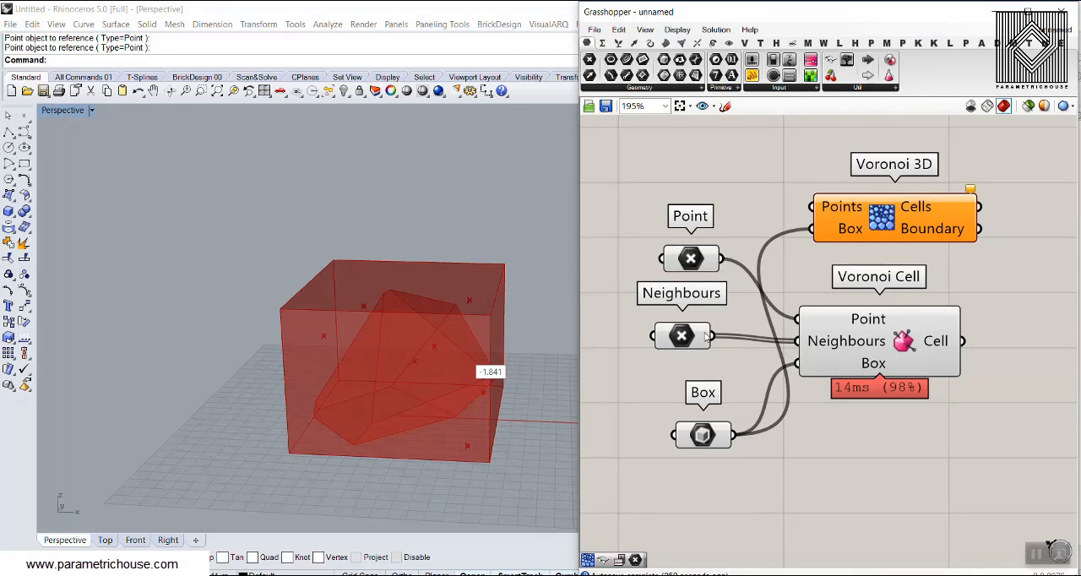
left_click_drag(709, 336, 813, 207)
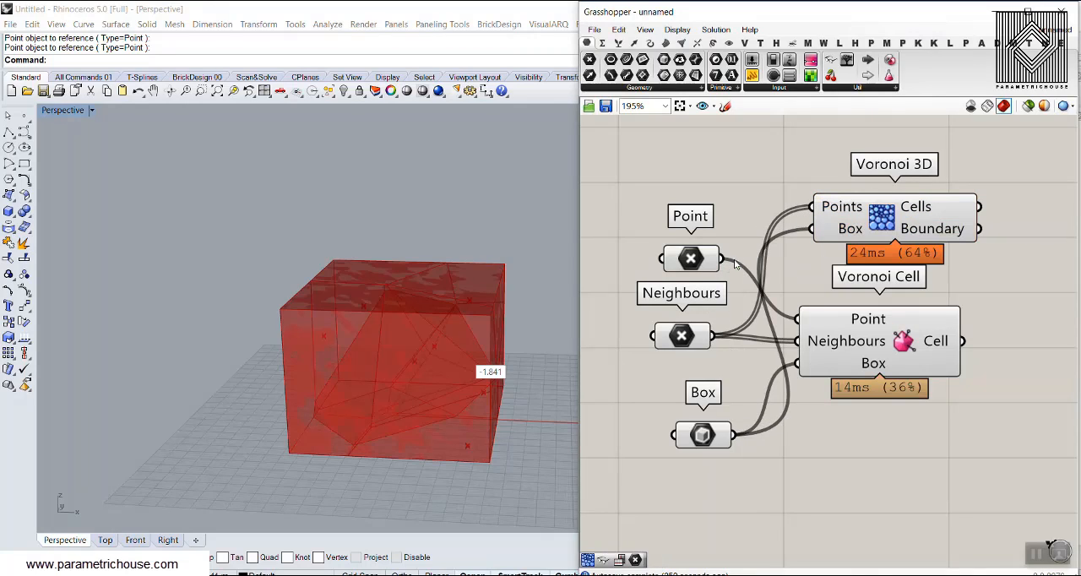
Highlight the Voronoi 3D and Voronoi Cell results in turn to compare them in the box, and delete the Voronoi 3D component.
left_click(884, 220)
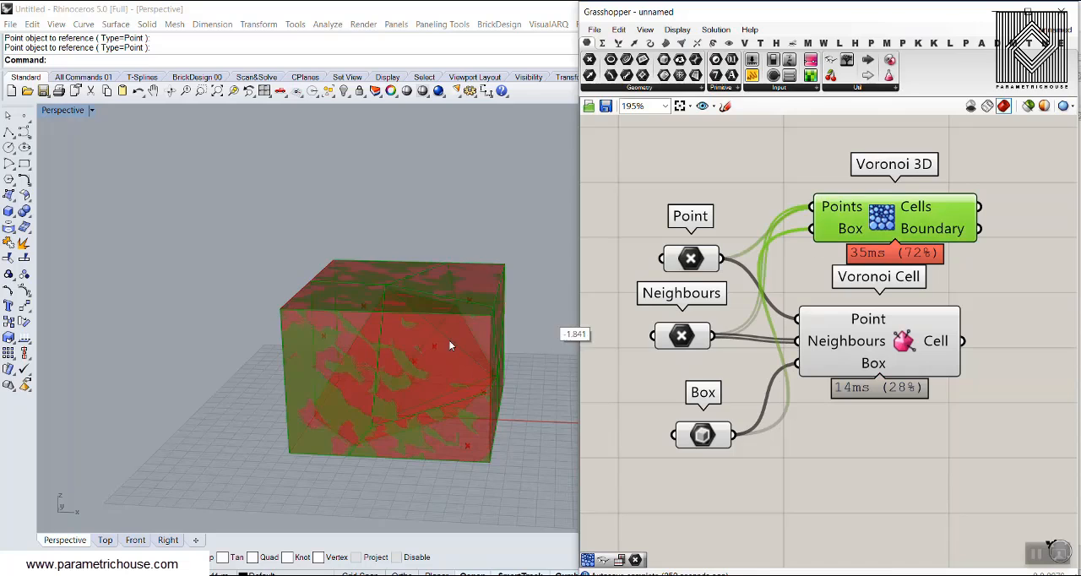
left_click(980, 342)
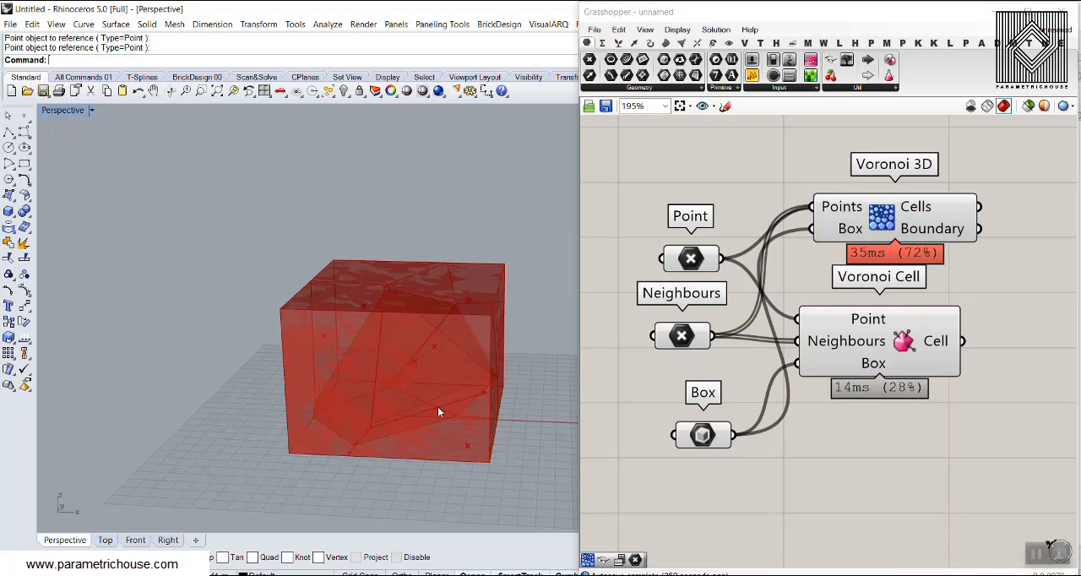
right_click_drag(438, 406, 541, 363)
left_click(882, 337)
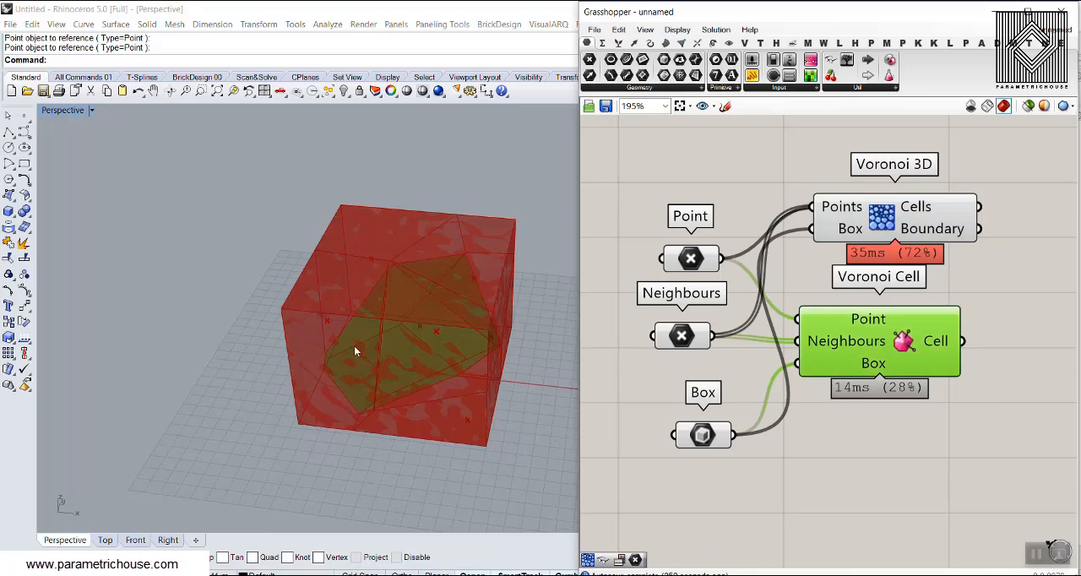
left_click(895, 228)
key("Delete")
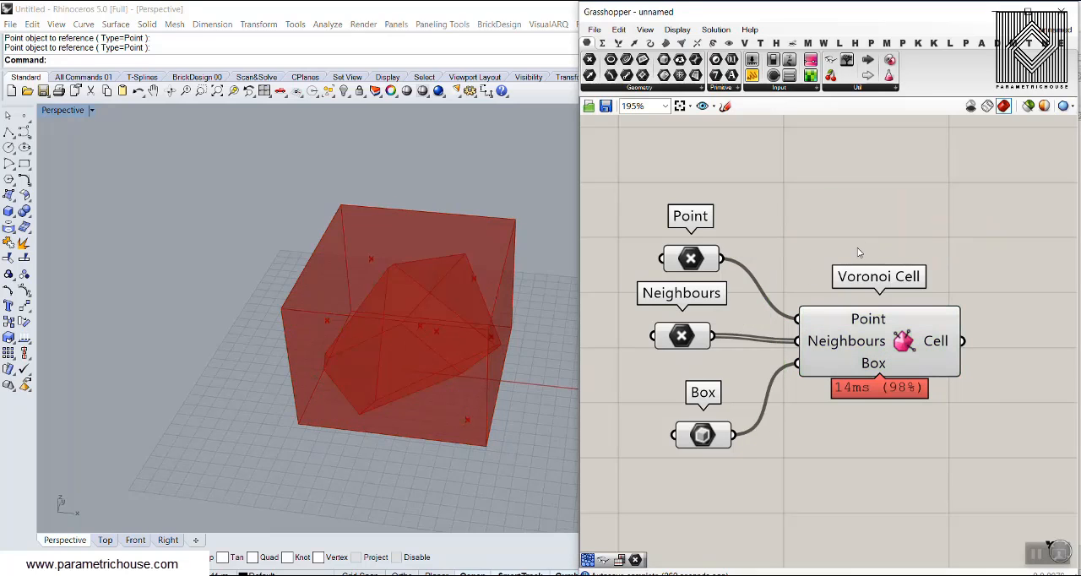
Turn off the preview of the Point, Neighbours and Box parameters together.
left_click_drag(748, 217, 647, 458)
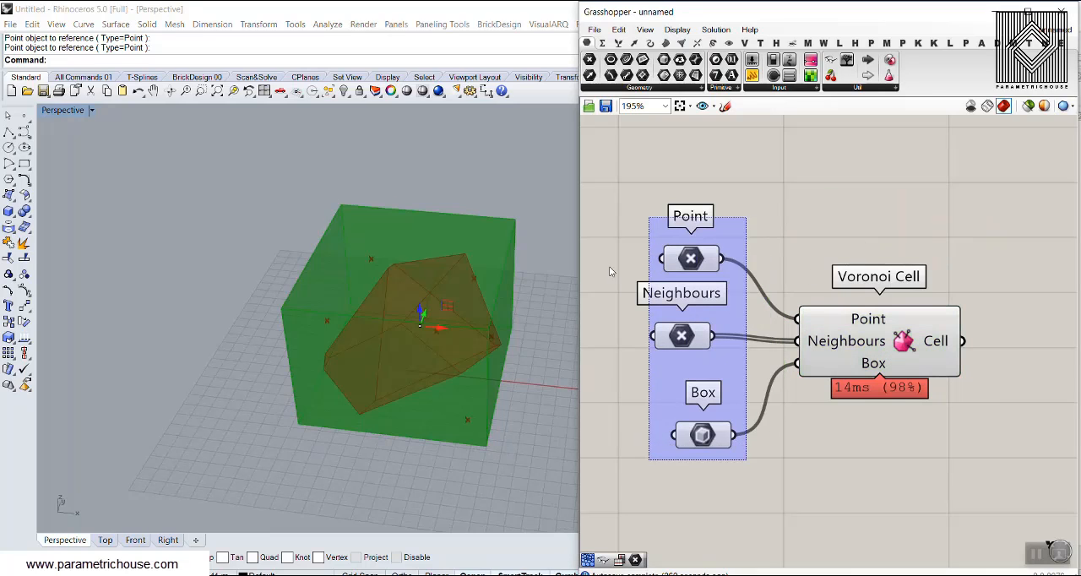
right_click(608, 210)
left_click(651, 233)
Bake the Cell output of Voronoi Cell into Rhino as geometry.
right_click_drag(423, 295, 397, 253)
right_click(933, 338)
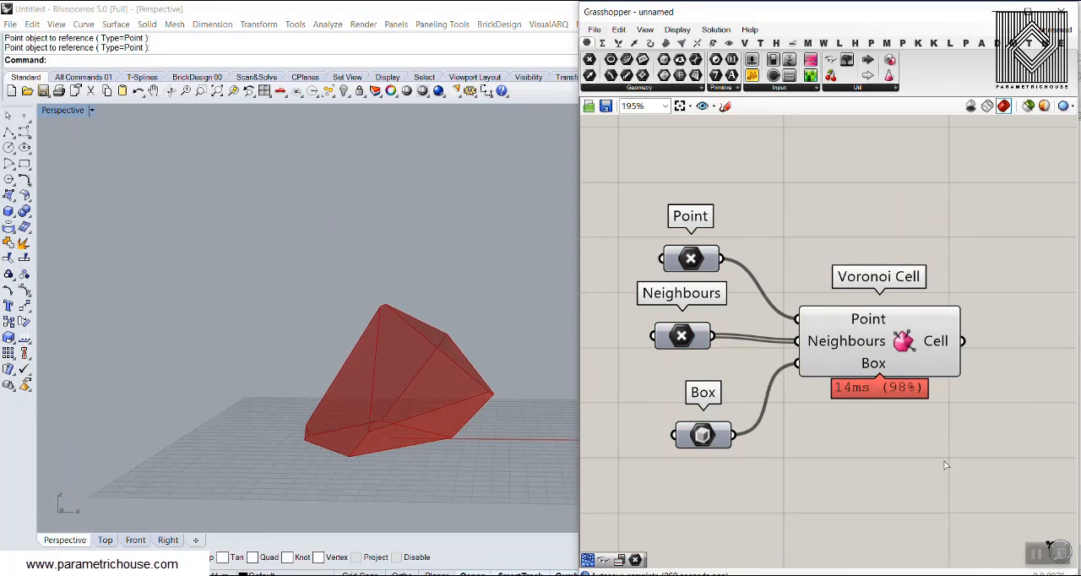
left_click(975, 493)
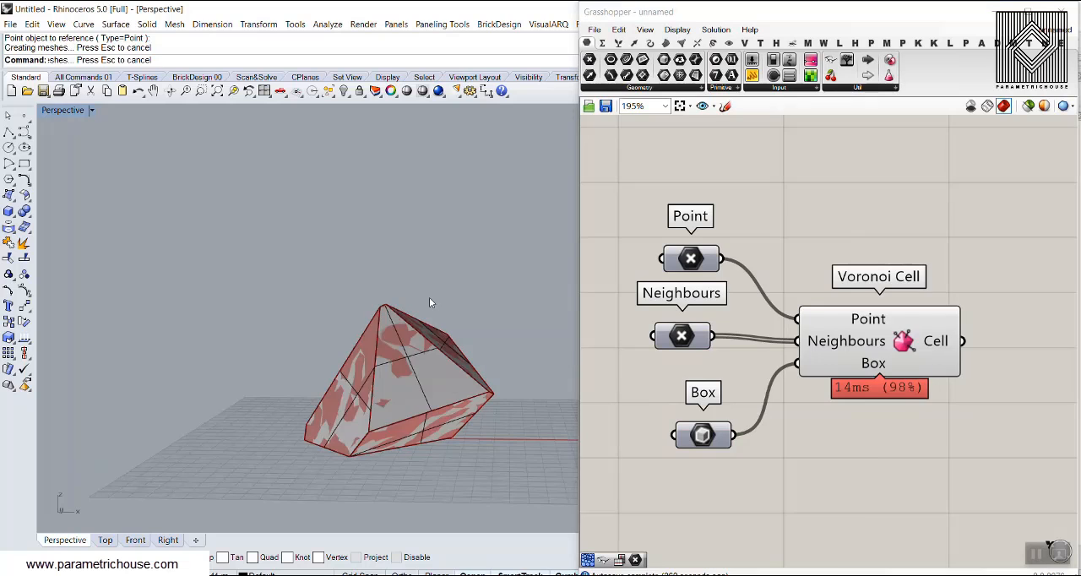
Add a horizontal rectangular clipping plane around the baked Voronoi cell and raise it slightly to cut the cell's underside.
right_click_drag(391, 300, 303, 369)
left_click(89, 110)
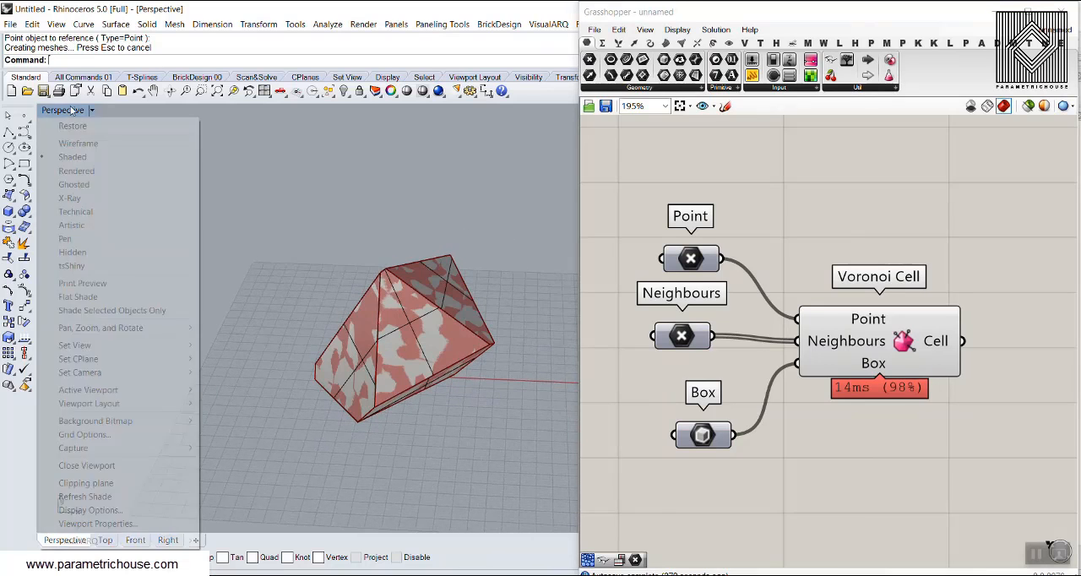
left_click(101, 484)
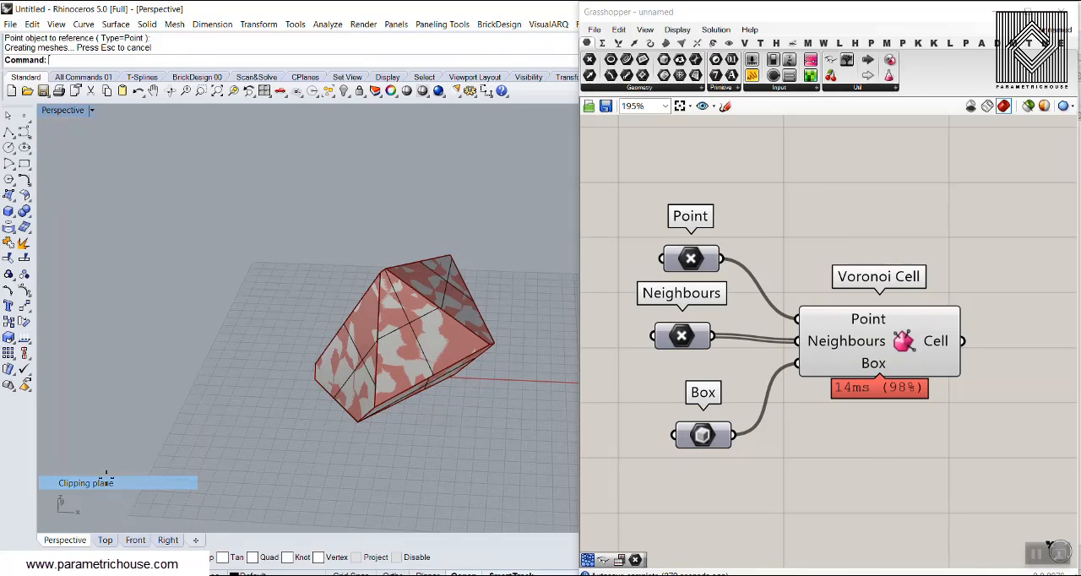
left_click(290, 256)
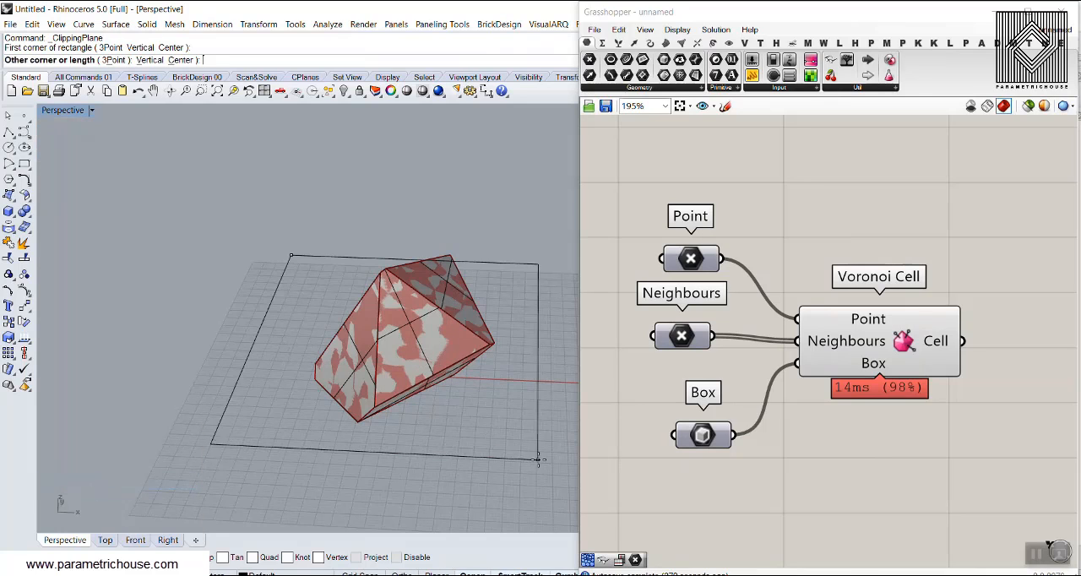
left_click(566, 460)
right_click_drag(462, 416, 369, 454)
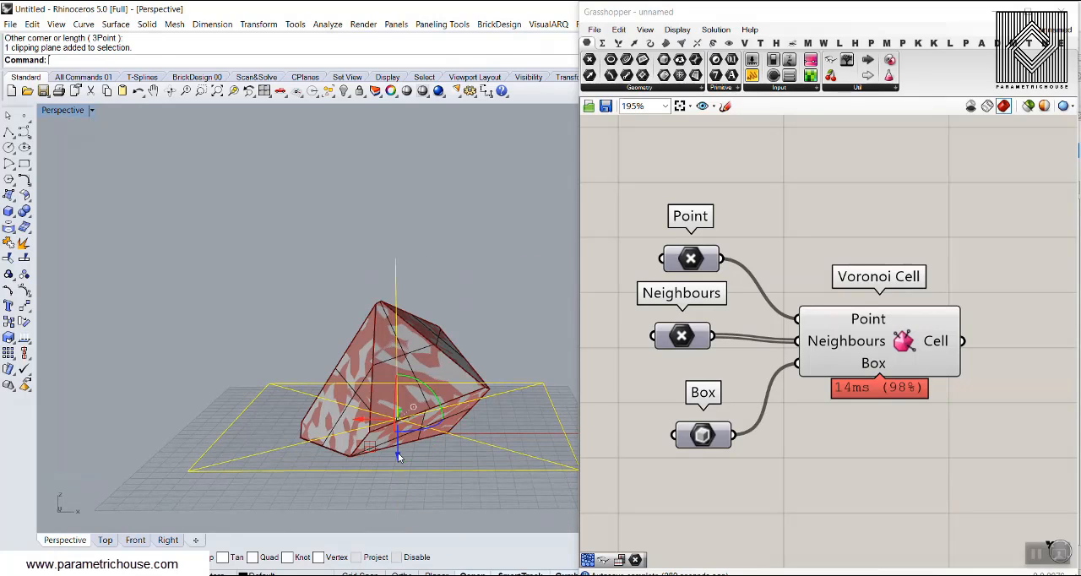
left_click_drag(400, 458, 402, 450)
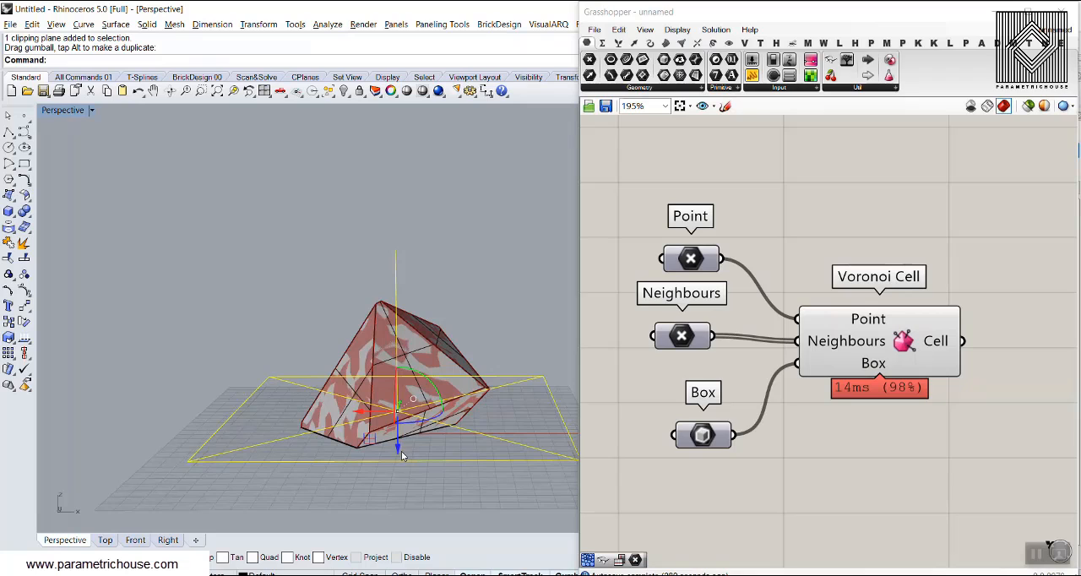
Duplicate the clipping plane above the cell, flip the copy to face the opposite way, and lower it to cut off the cell's top.
left_click_drag(400, 449, 416, 313)
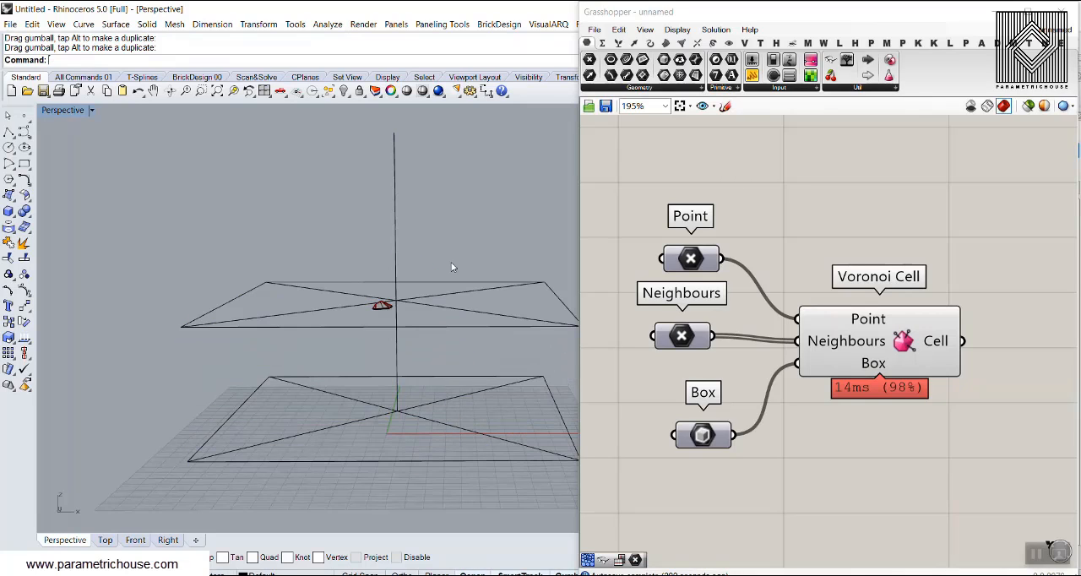
left_click(416, 304)
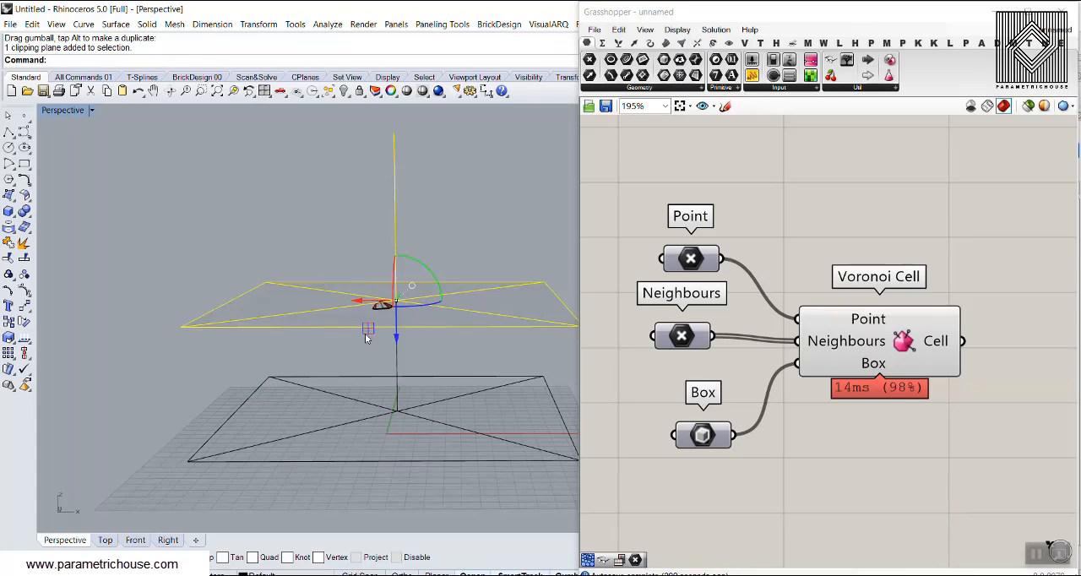
left_click(430, 272)
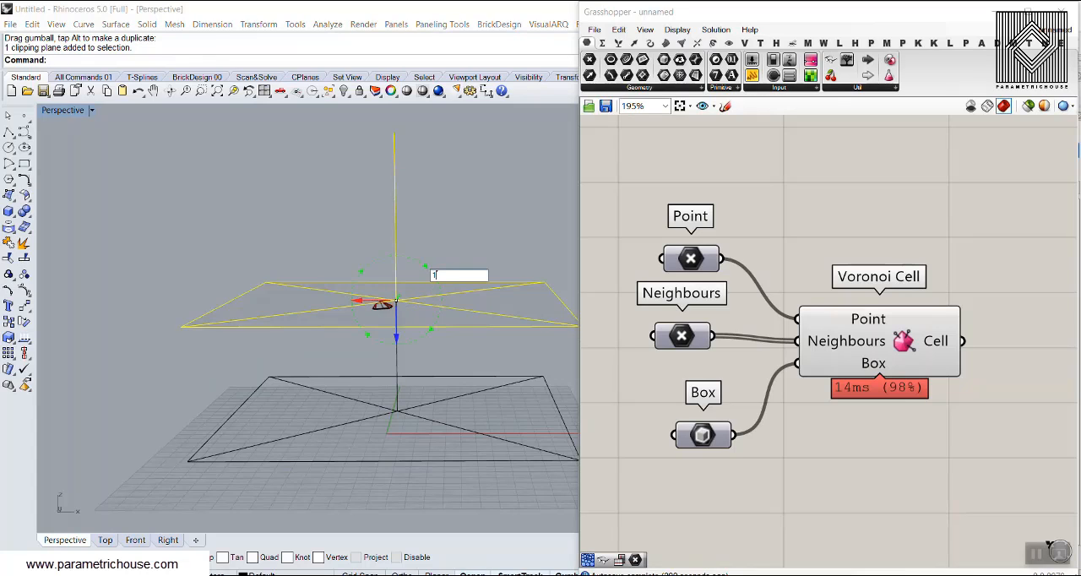
key("Return")
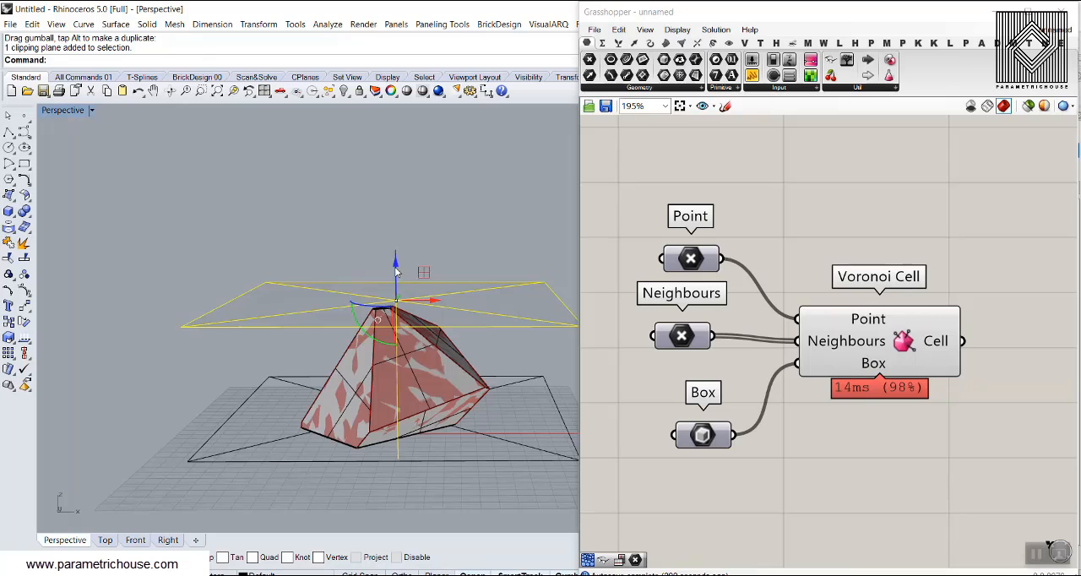
left_click_drag(396, 270, 414, 314)
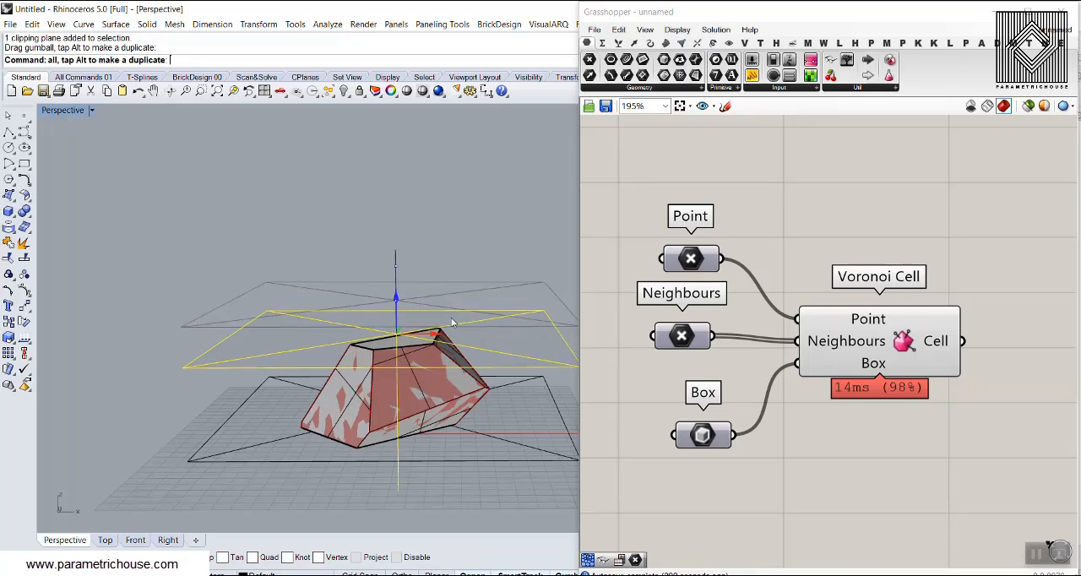
left_click(454, 324)
Delete both clipping planes and the baked cell from the Rhino model.
right_click_drag(470, 400, 323, 405)
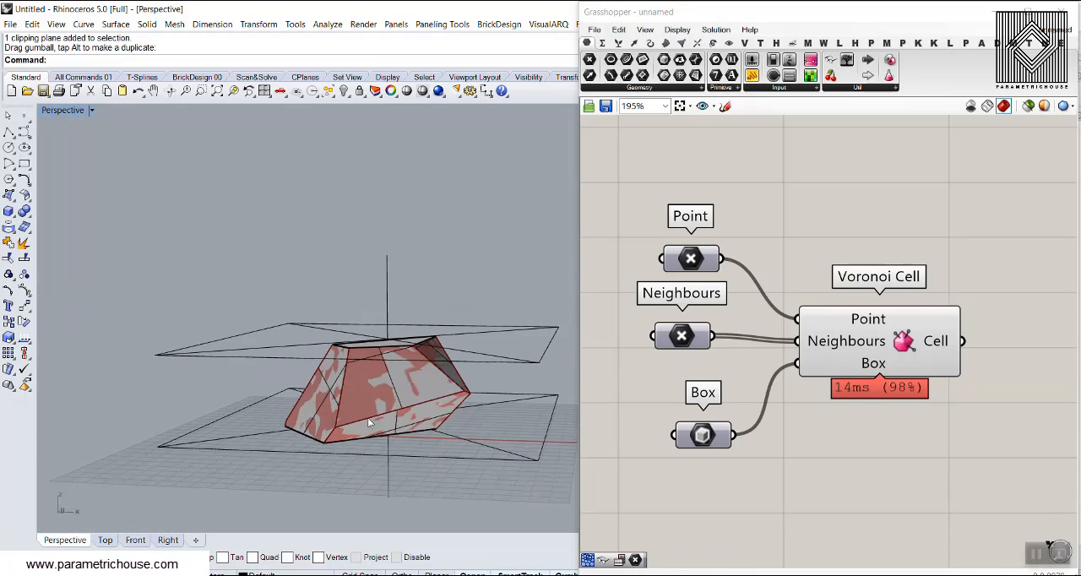
mouse_move(373, 428)
right_mouse_down()
mouse_move(384, 405)
mouse_move(363, 381)
mouse_move(329, 401)
mouse_move(334, 422)
mouse_move(414, 416)
mouse_move(380, 391)
mouse_move(384, 425)
right_mouse_up()
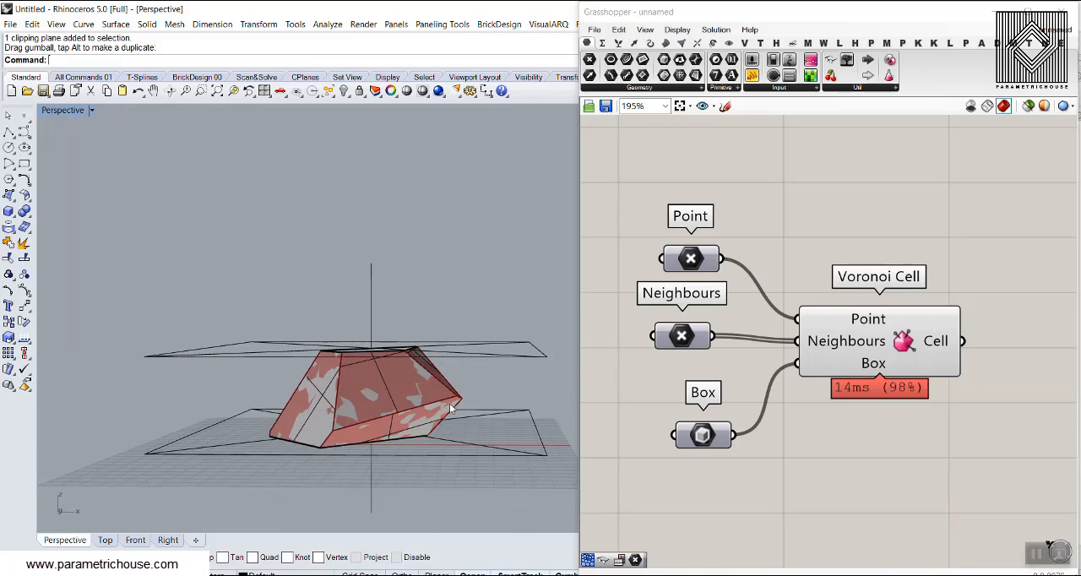
key("ctrl+a")
key("Delete")
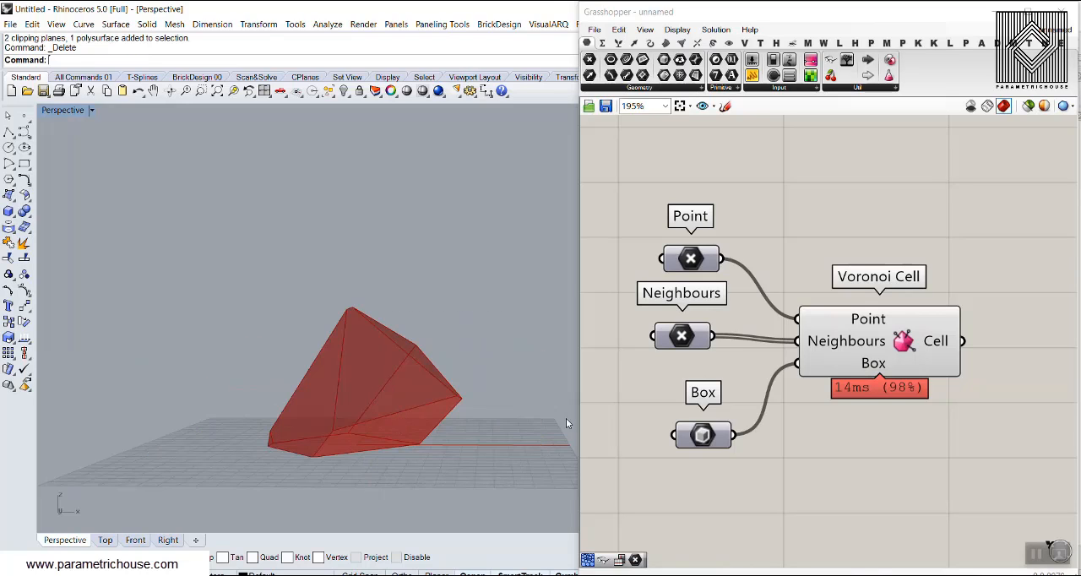
Preview and highlight the Neighbours points to examine their positions around the Voronoi cell, and hide their preview again.
right_click(687, 335)
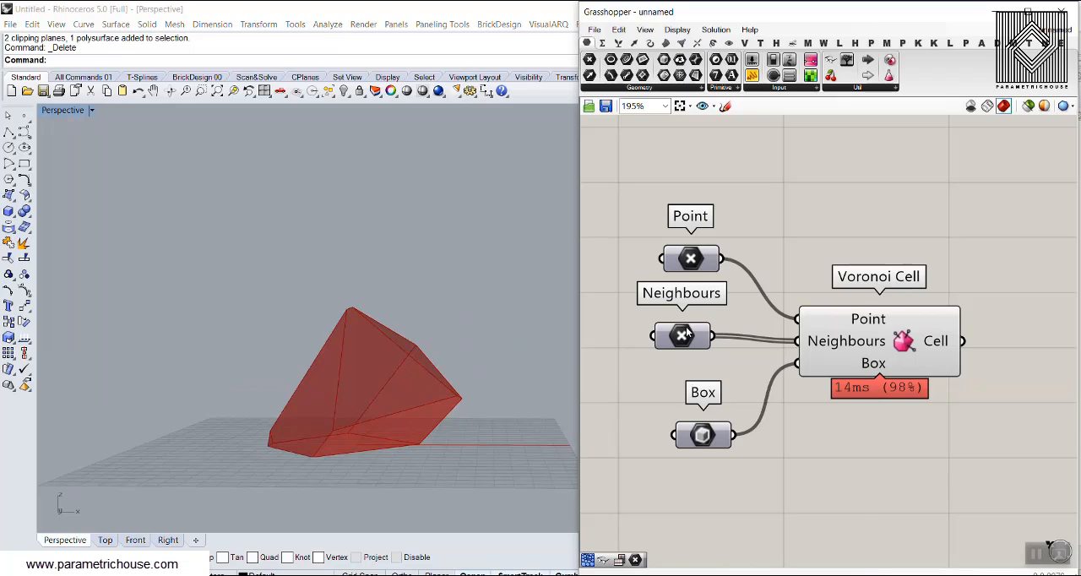
left_click(718, 324)
left_click(684, 337)
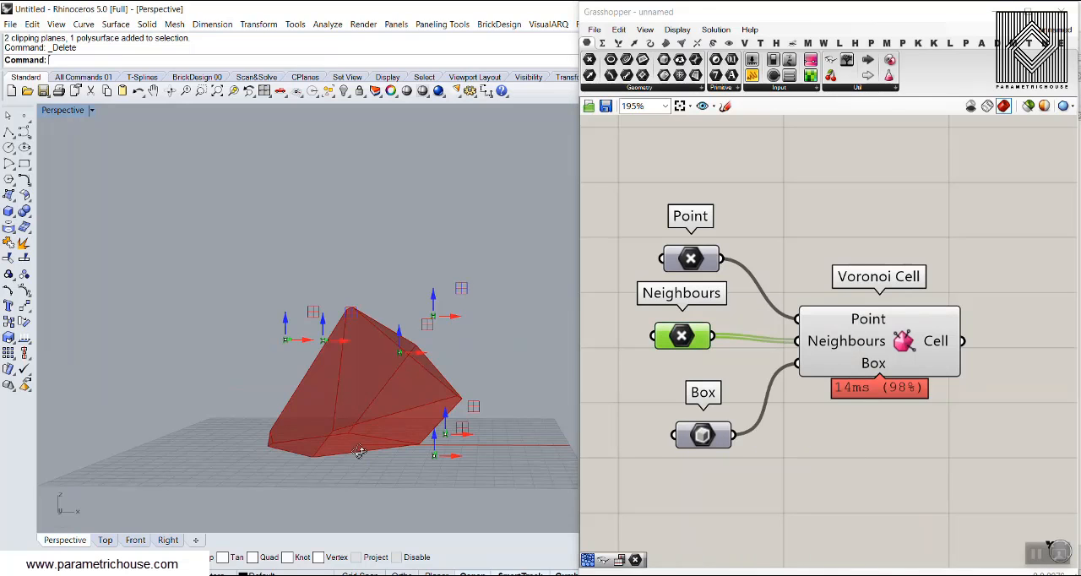
right_click_drag(436, 422, 454, 454)
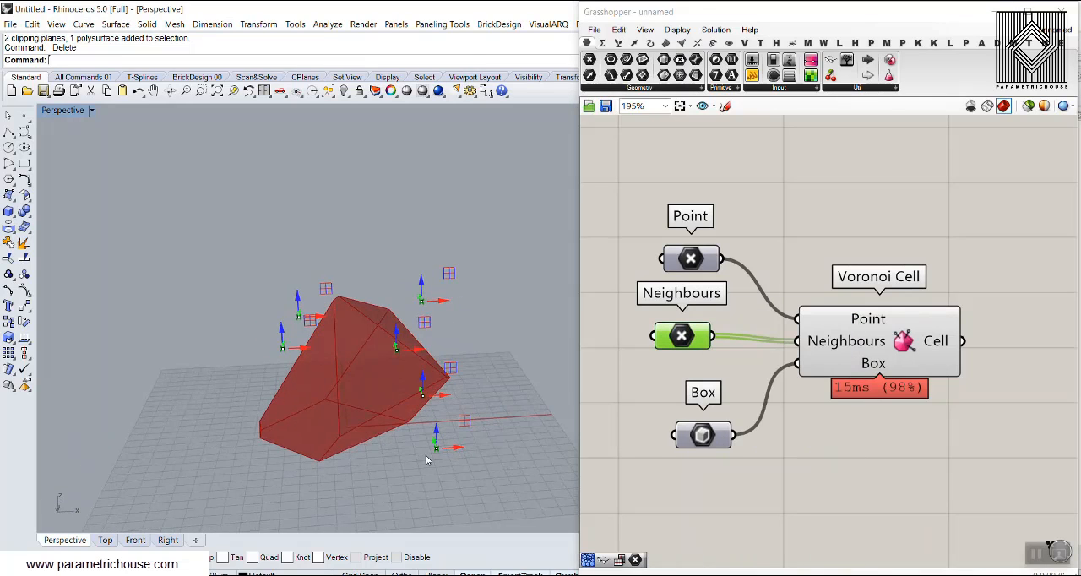
left_click_drag(427, 458, 303, 467)
mouse_move(471, 386)
right_mouse_down()
mouse_move(280, 343)
mouse_move(422, 392)
mouse_move(486, 387)
right_mouse_up()
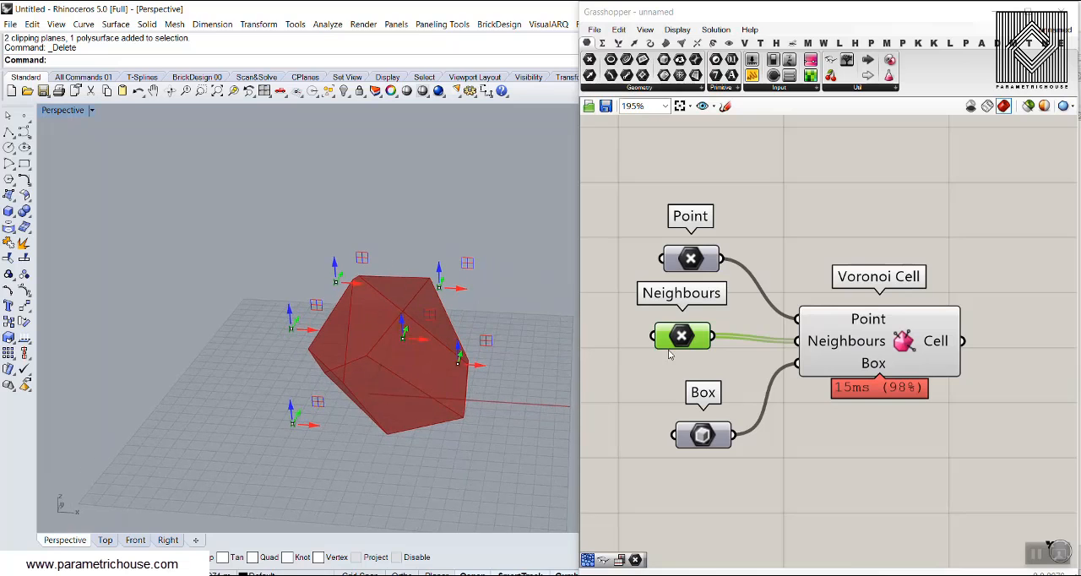
right_click(686, 334)
left_click(729, 326)
left_click(811, 208)
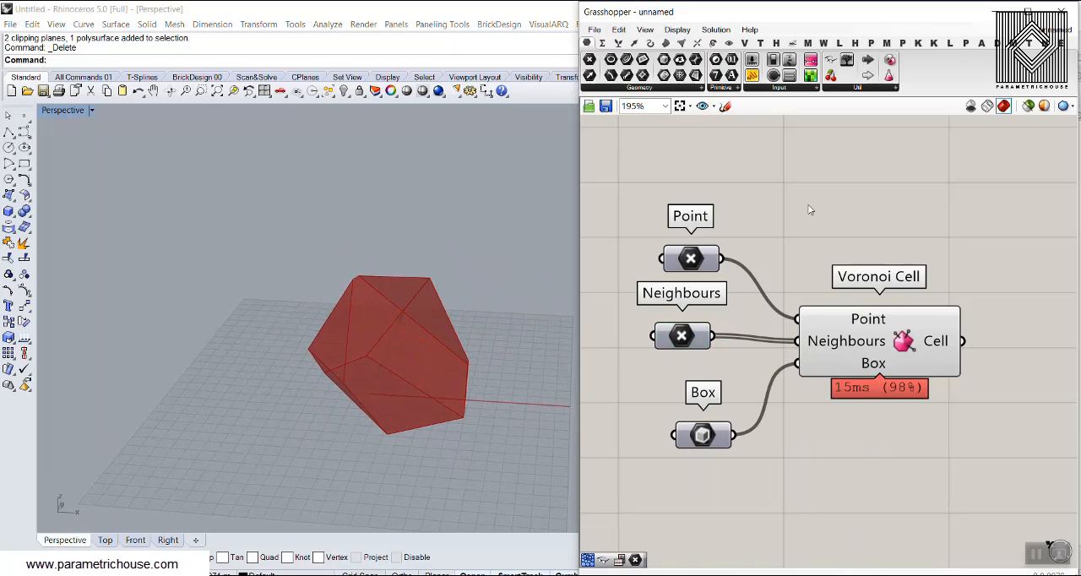
Add Weaverbird's Picture Frame and Weaverbird's Mesh Window components to the canvas after Voronoi Cell.
right_click_drag(371, 355, 450, 355)
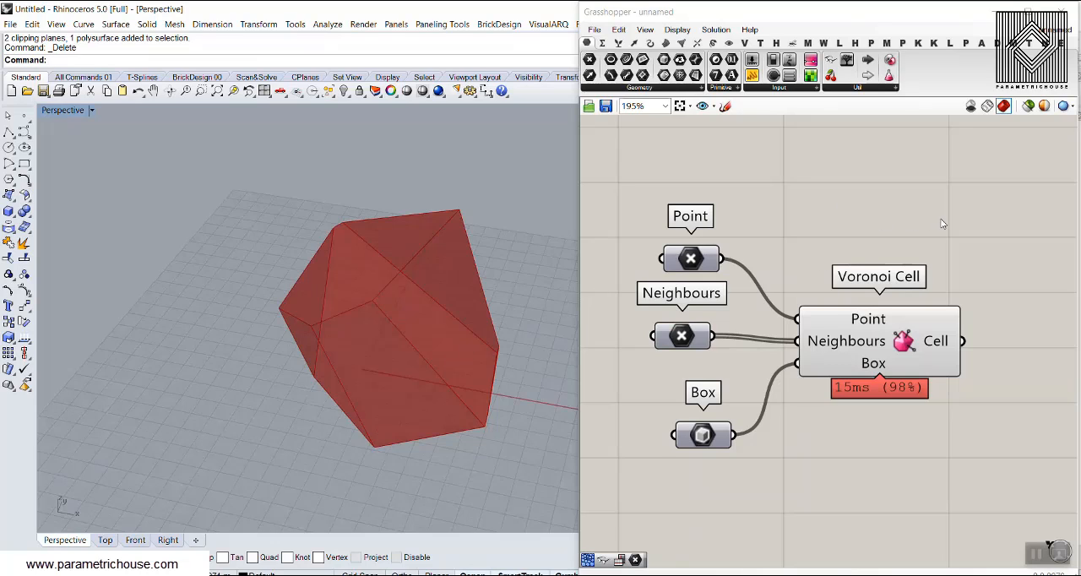
right_click_drag(942, 224, 878, 224)
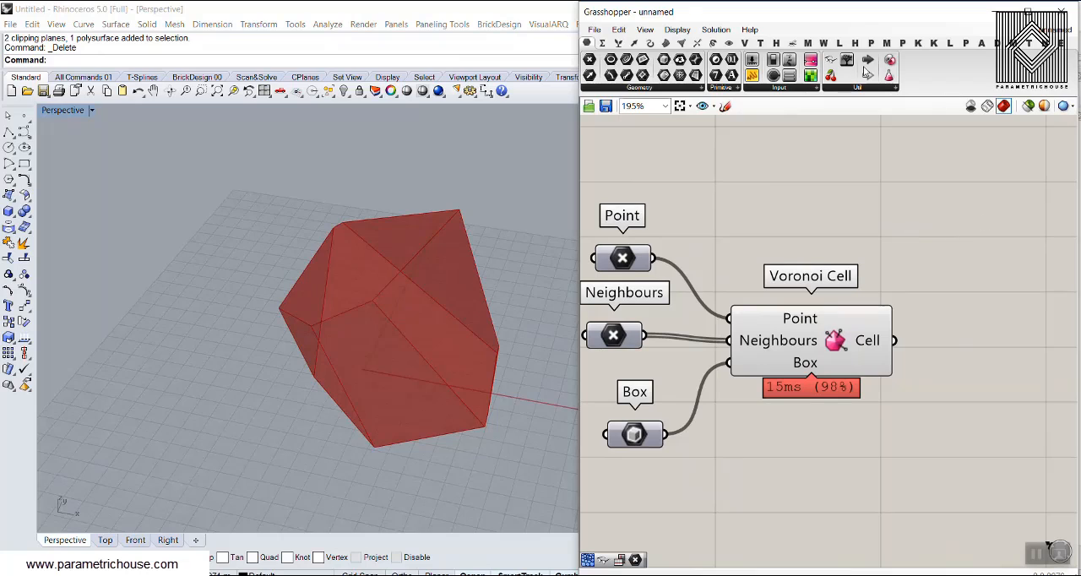
left_click(824, 43)
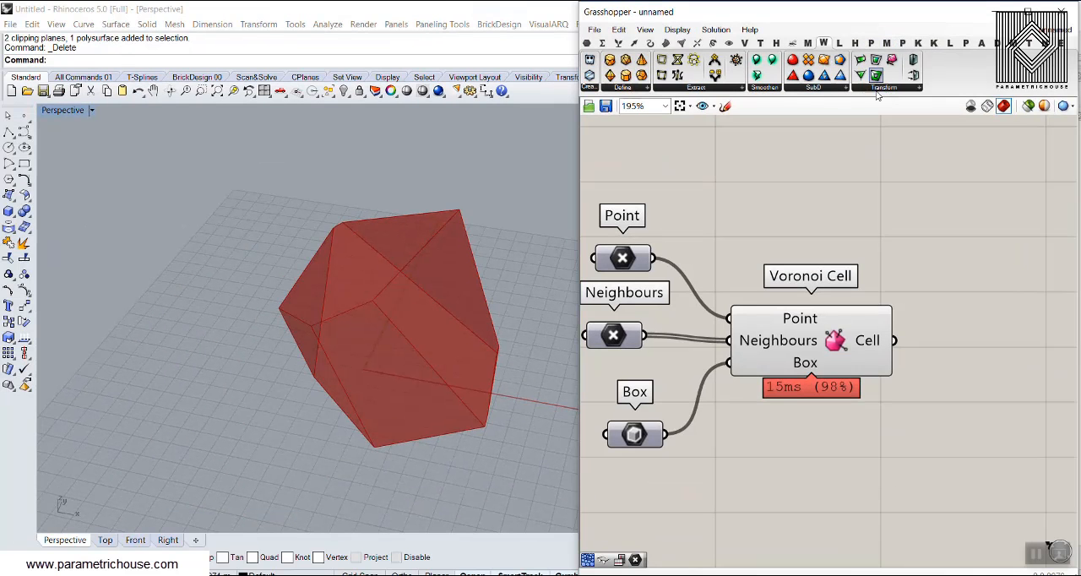
left_click_drag(876, 76, 978, 376)
right_click_drag(978, 376, 851, 307)
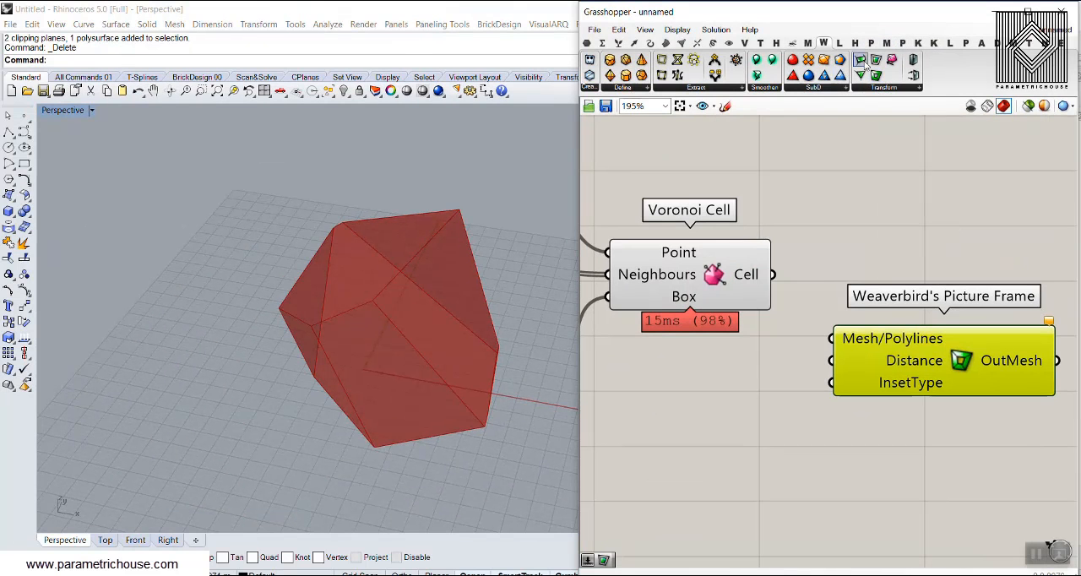
left_click_drag(915, 169, 963, 199)
Try feeding the Cell output of Voronoi Cell directly into the Mesh/Polylines input of Weaverbird's Mesh Window.
left_click_drag(772, 275, 855, 183)
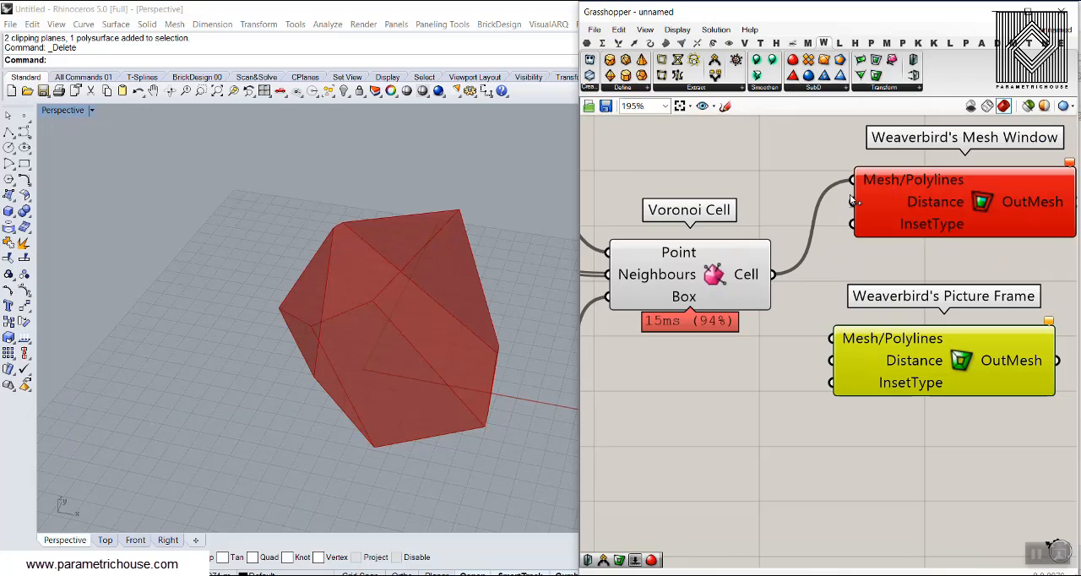
right_click_drag(922, 178, 863, 192)
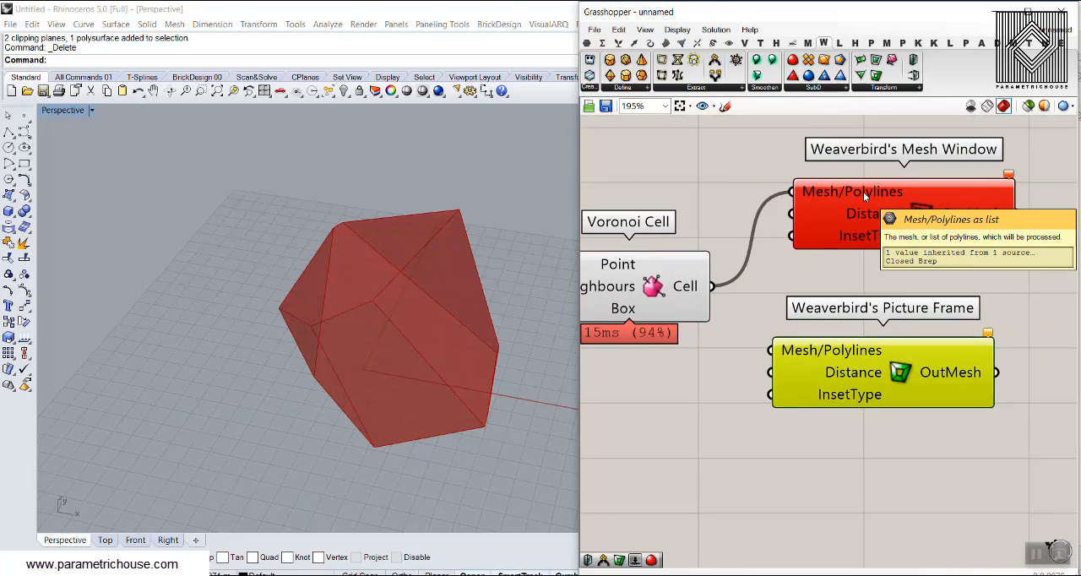
left_click_drag(789, 196, 792, 194, "ctrl")
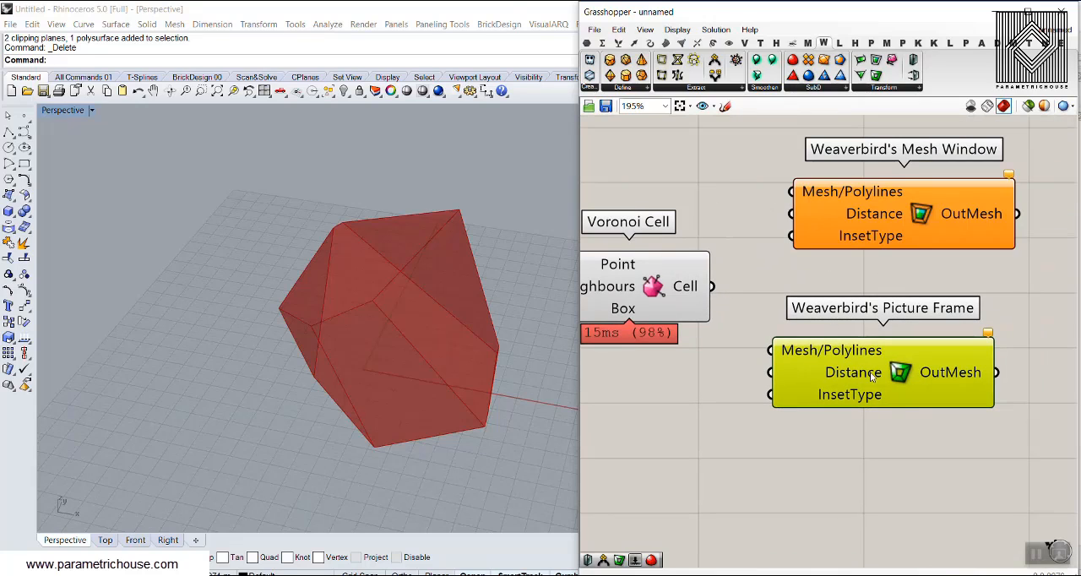
Move both Weaverbird components away to make room and add a Deconstruct Brep component with Voronoi Cell's Cell output connected to its Brep input.
left_click_drag(913, 440, 999, 235)
left_click(778, 283)
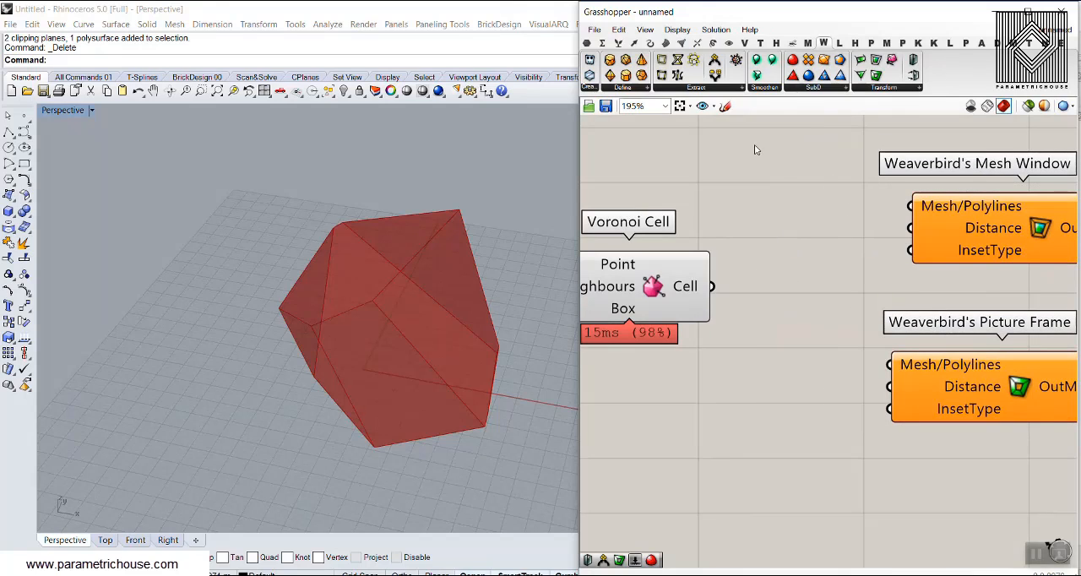
left_click(666, 43)
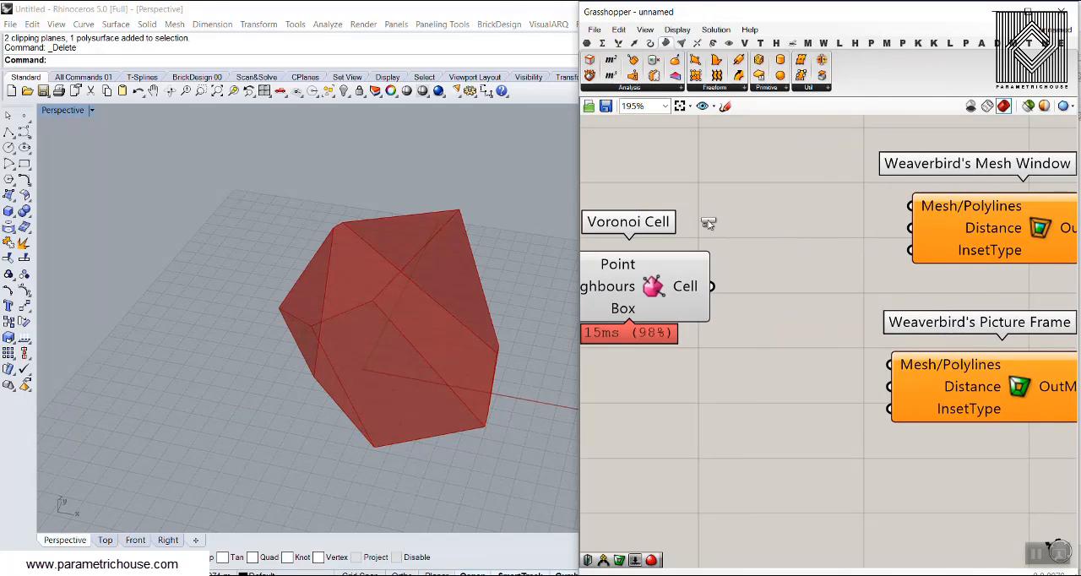
left_click(807, 314)
left_click_drag(713, 288, 754, 318)
right_click_drag(801, 346, 698, 332)
scroll(691, 326, "down", 2)
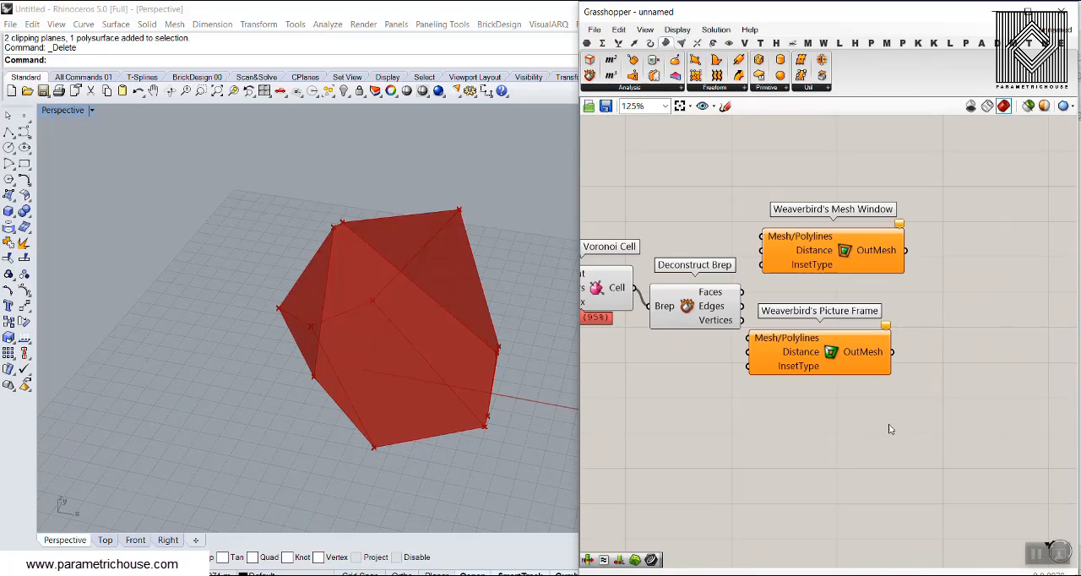
left_click_drag(894, 415, 877, 253)
left_click(798, 288)
left_click_drag(681, 305, 683, 292)
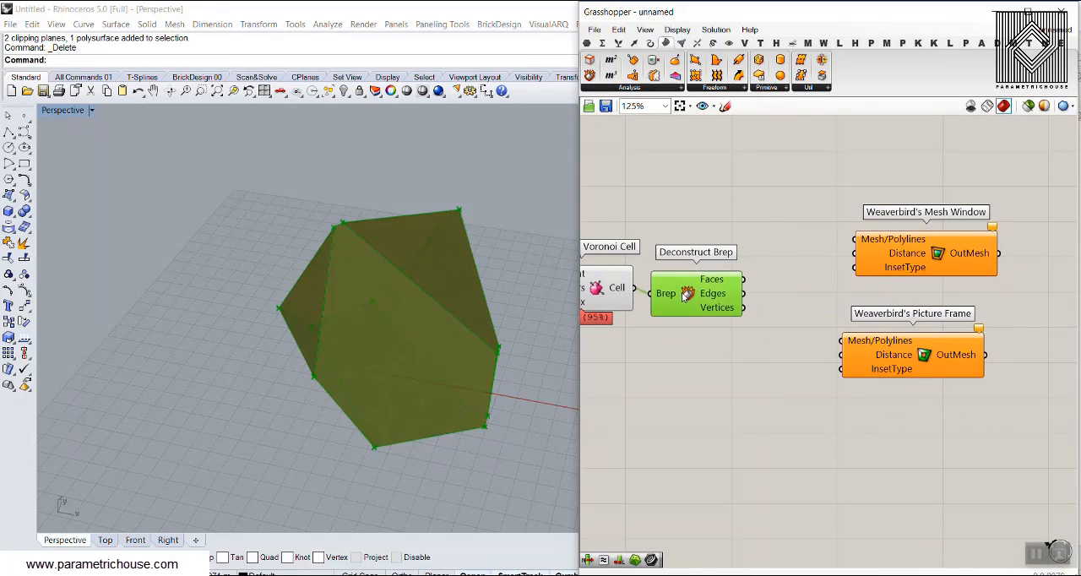
left_click(709, 235)
Add a Curve parameter beside Deconstruct Brep and connect the Faces output to it.
left_click(589, 45)
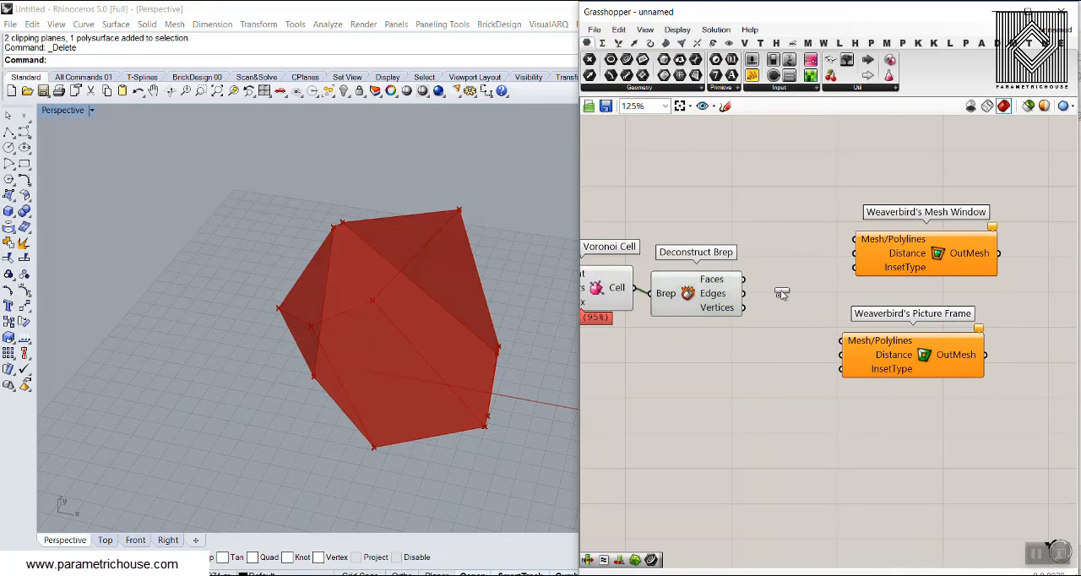
scroll(781, 293, "up", 3)
left_click_drag(782, 293, 805, 272)
right_click_drag(712, 299, 794, 303)
scroll(794, 303, "down", 4)
Turn off the preview of Voronoi Cell and Deconstruct Brep together.
left_click_drag(766, 324, 711, 213)
right_click(712, 217)
left_click(748, 239)
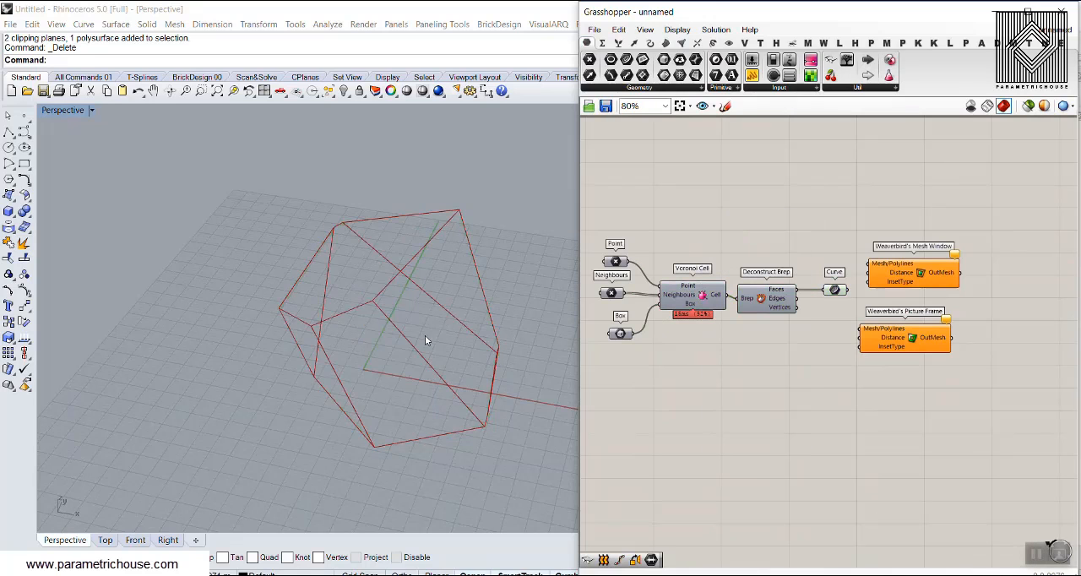
Open and close the bake attributes of the Curve parameter and examine a single face outline in the cell's wireframe.
right_click_drag(428, 338, 506, 292)
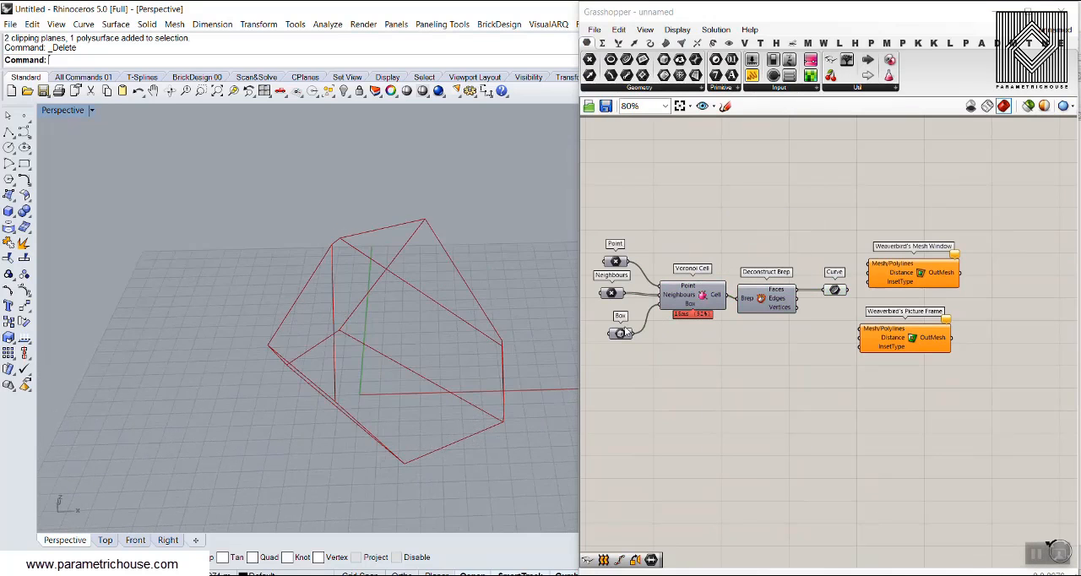
right_click(835, 289)
left_click(852, 344)
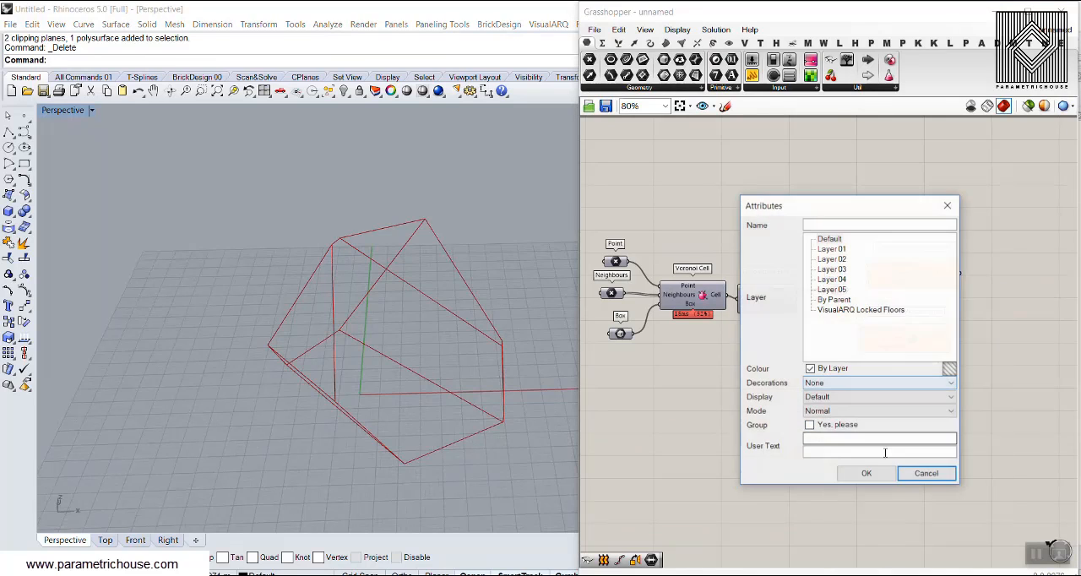
left_click(919, 473)
left_click(401, 279)
left_click(401, 279)
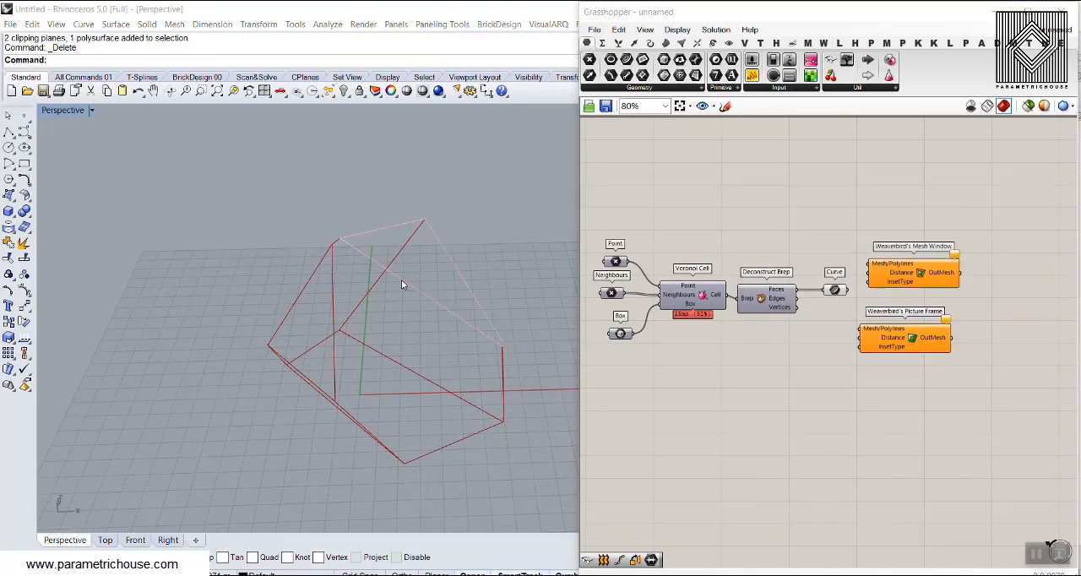
left_click(445, 335)
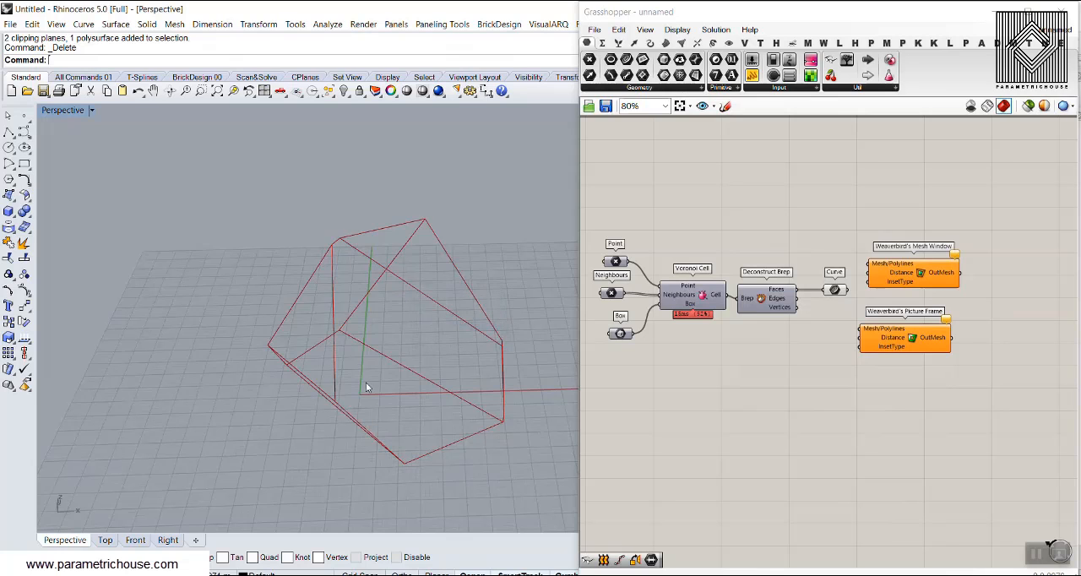
Connect the Curve parameter to the Mesh/Polylines inputs of both Weaverbird's Mesh Window and Weaverbird's Picture Frame.
left_click(337, 385)
right_click_drag(338, 383, 405, 341)
left_click(491, 246)
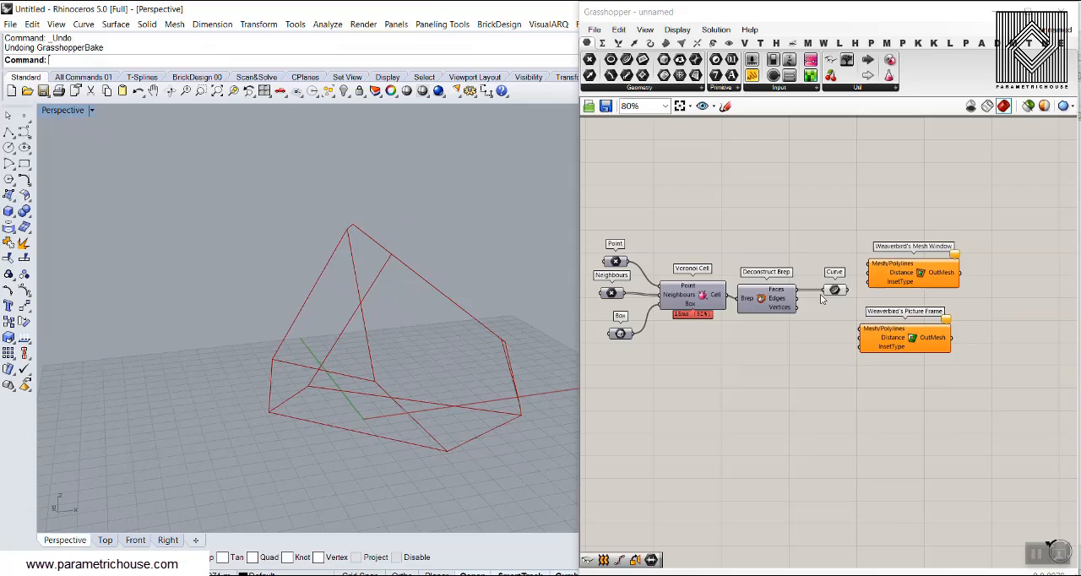
scroll(895, 323, "up", 3)
left_click_drag(817, 272, 849, 231)
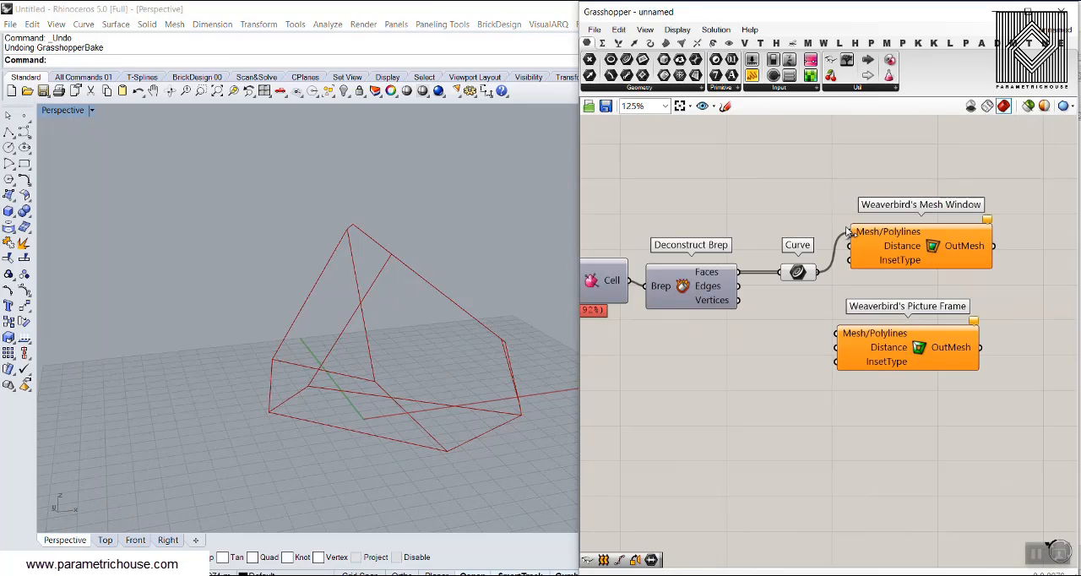
left_click_drag(842, 340, 928, 363)
Add a 12.5 number slider, connect it to the Distance inputs of Mesh Window and Picture Frame, and set it to 10.2.
double_click(778, 364)
type("12.5")
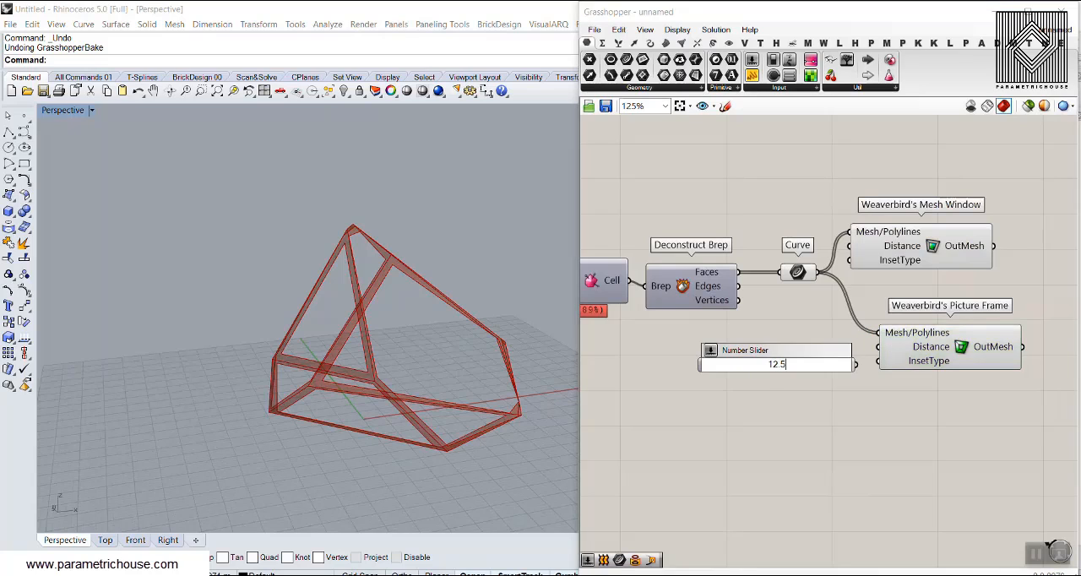
key("Return")
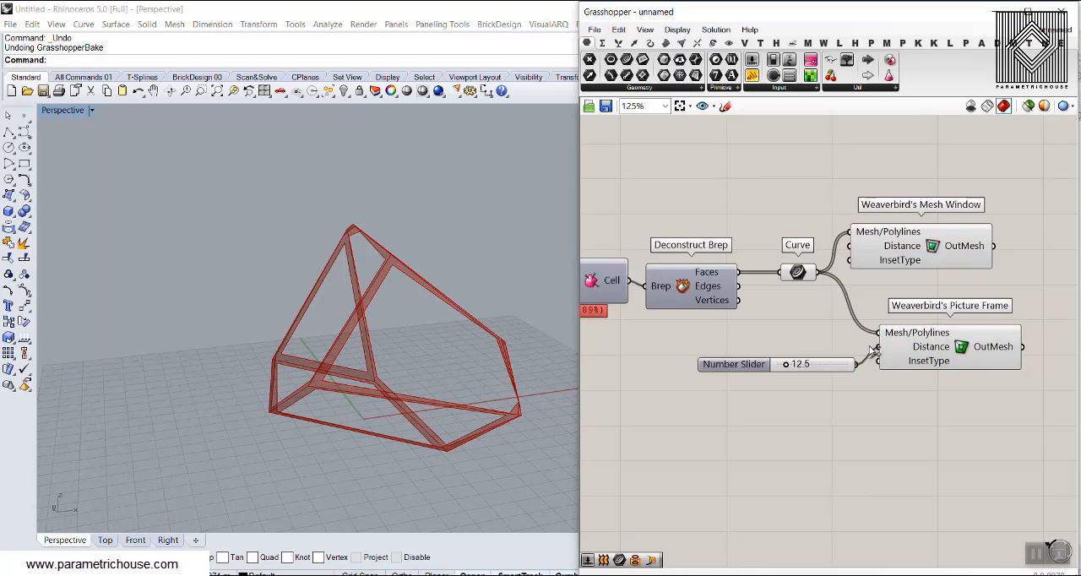
left_click_drag(872, 351, 877, 347)
left_click_drag(848, 245, 736, 363)
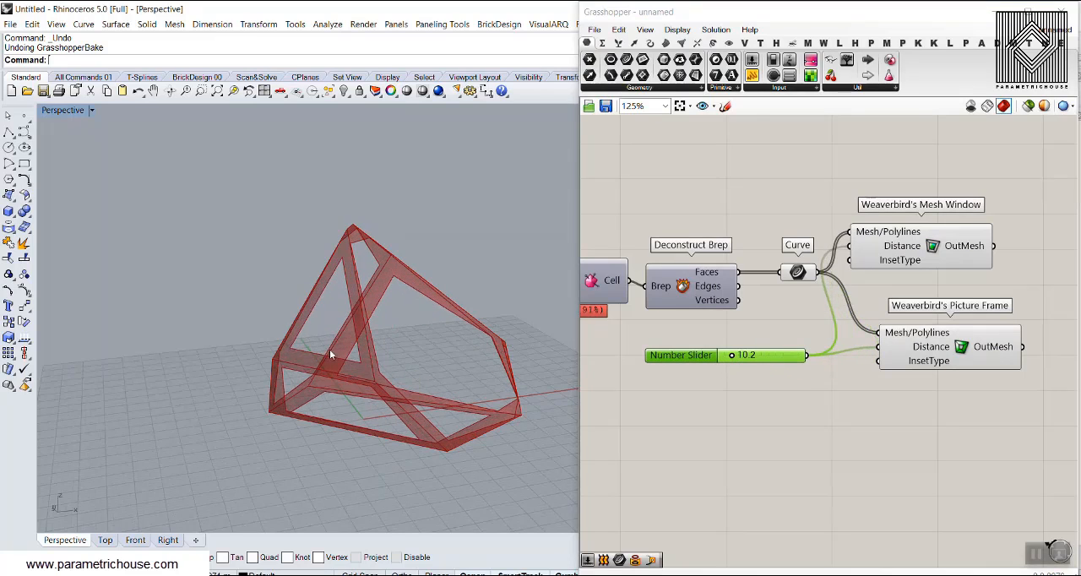
Add Weaverbird's Catmull-Clark Subdivision and connect Picture Frame's OutMesh output to its Mesh/Curves input.
right_click_drag(397, 356, 380, 324)
right_click_drag(936, 308, 781, 283)
left_click_drag(804, 321, 788, 317)
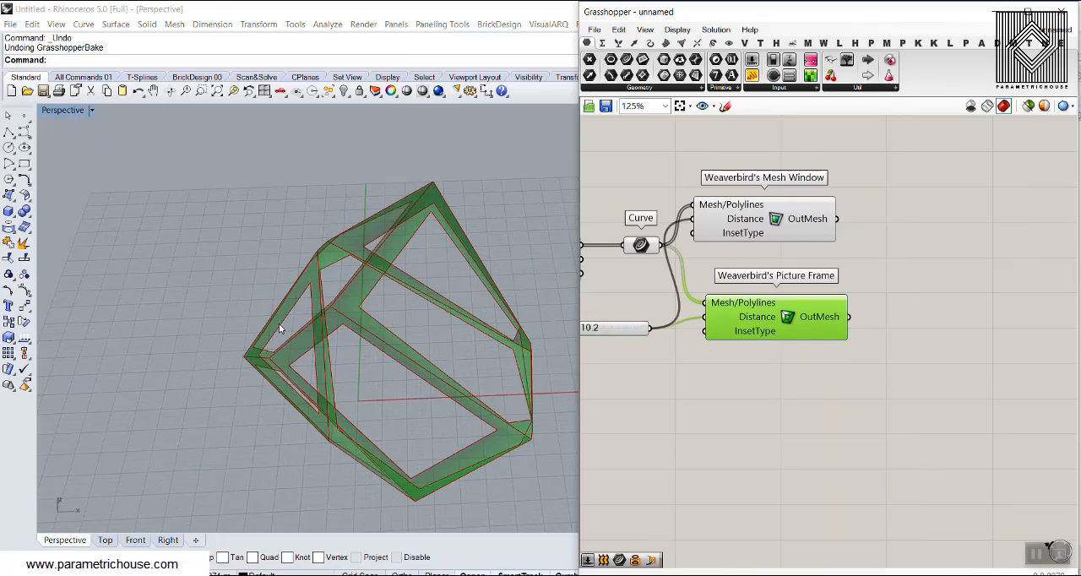
left_click(916, 213)
left_click(824, 43)
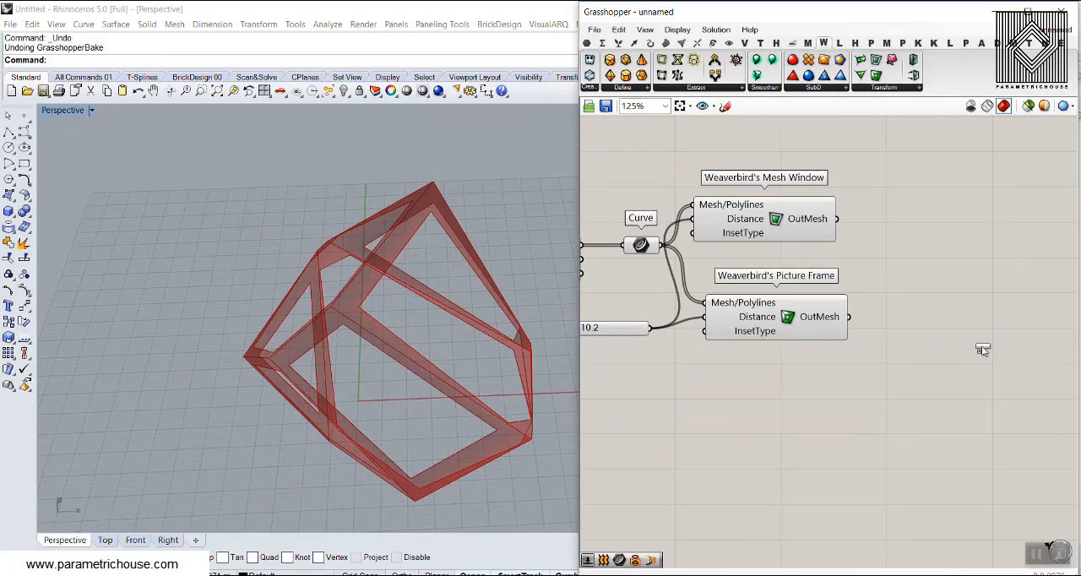
left_click_drag(982, 349, 983, 351)
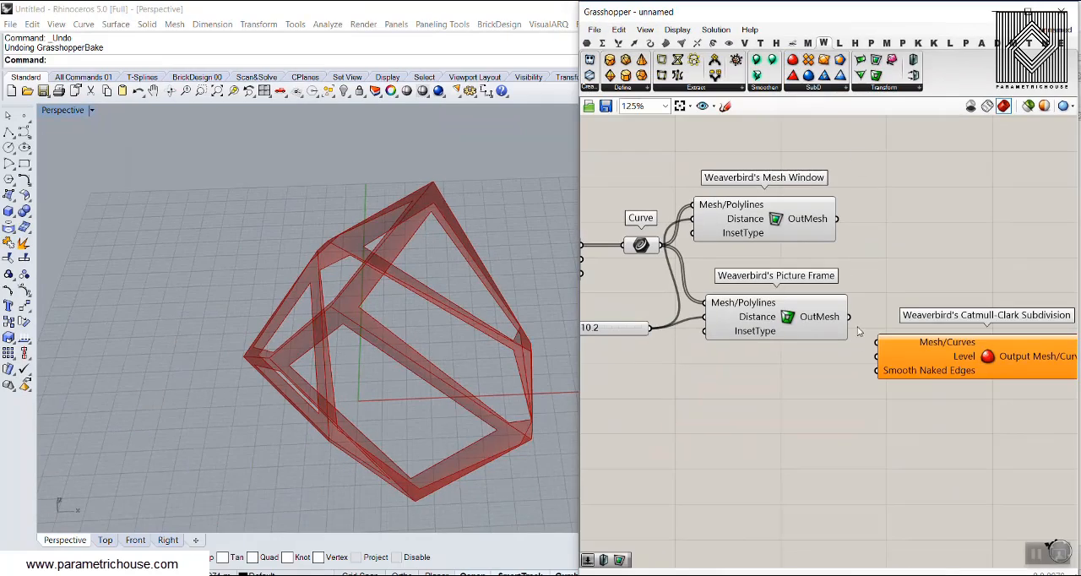
left_click_drag(864, 338, 934, 378)
Add a number slider with value 3 and connect it to the Level input of Catmull-Clark Subdivision.
double_click(785, 397)
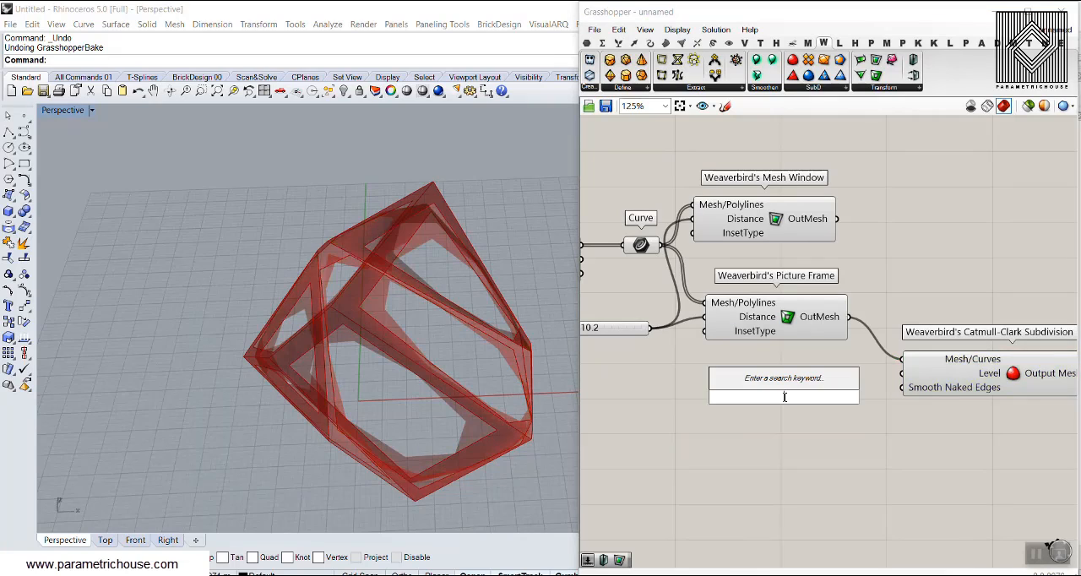
type("3")
key("Return")
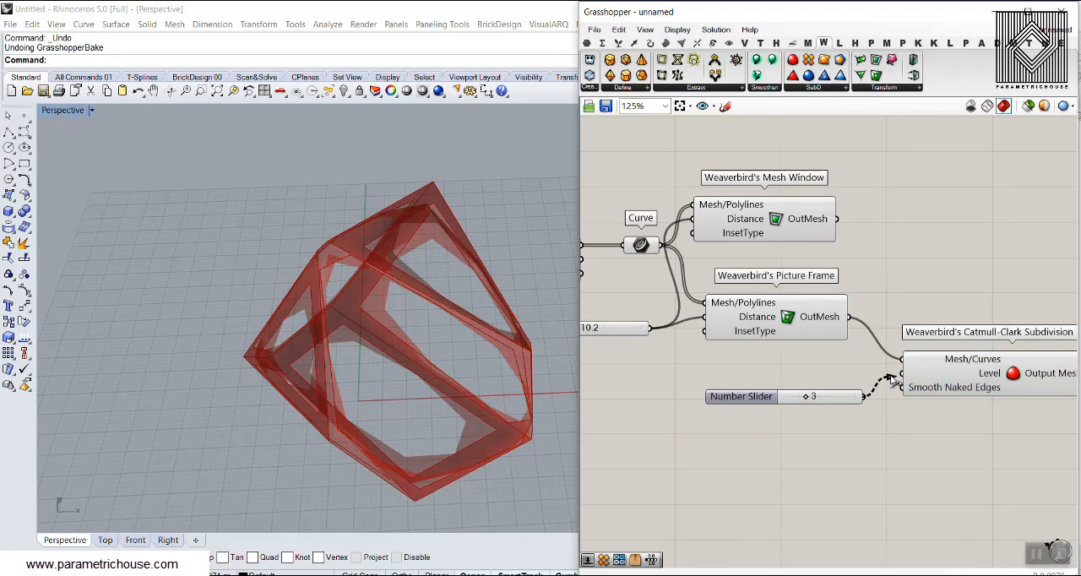
left_click_drag(891, 381, 901, 373)
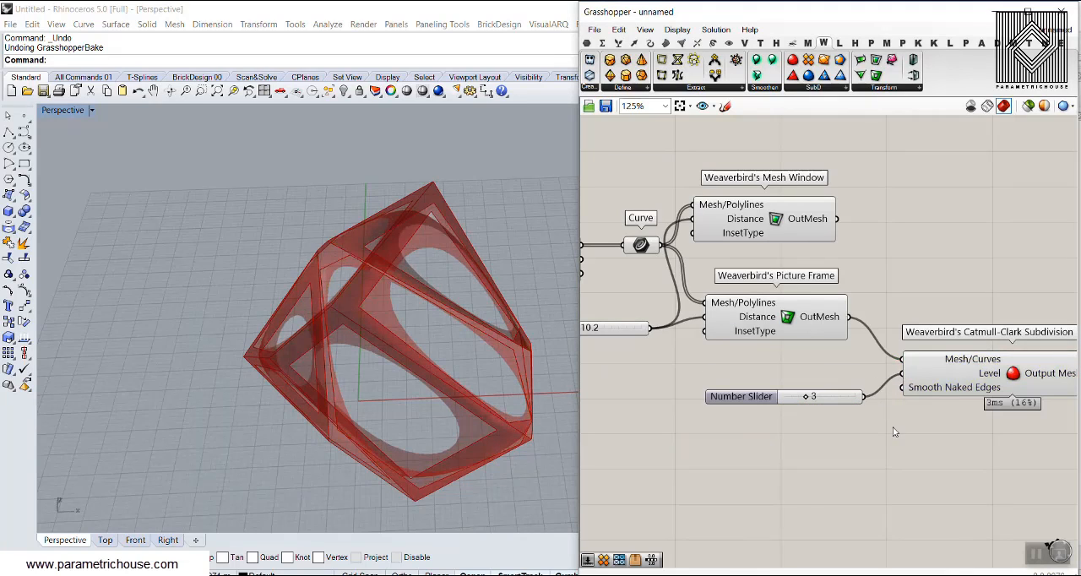
Turn on the mesh edge preview and hide the preview of Picture Frame.
left_click(679, 30)
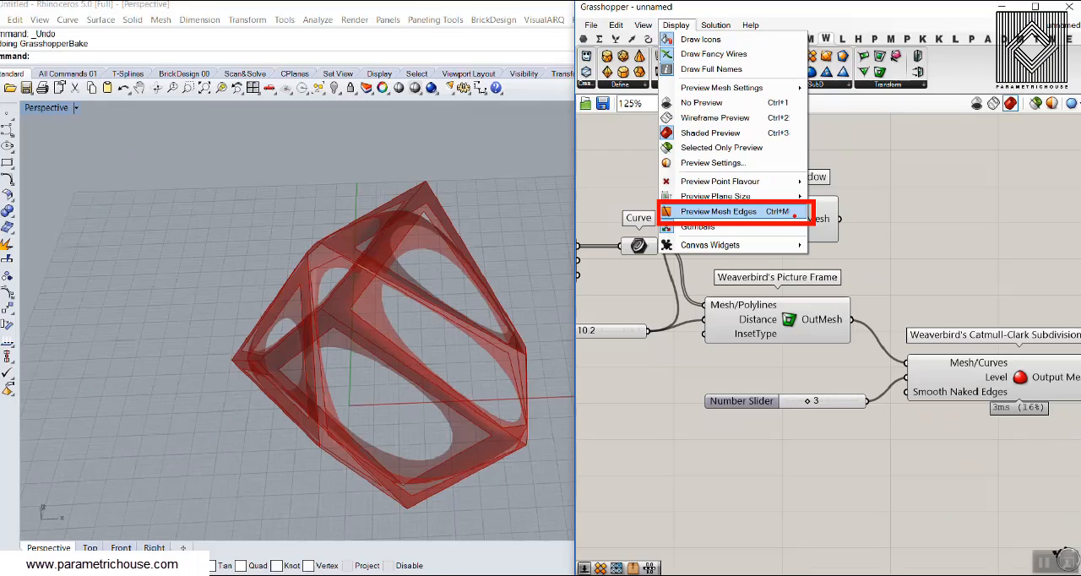
left_click(852, 218)
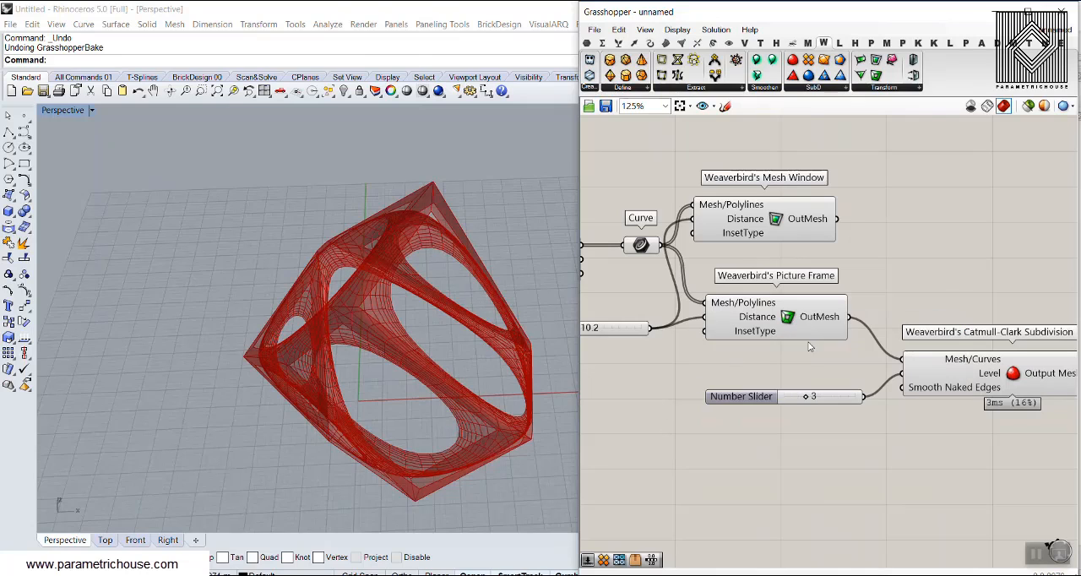
right_click_drag(524, 321, 403, 309)
right_click_drag(923, 321, 776, 276)
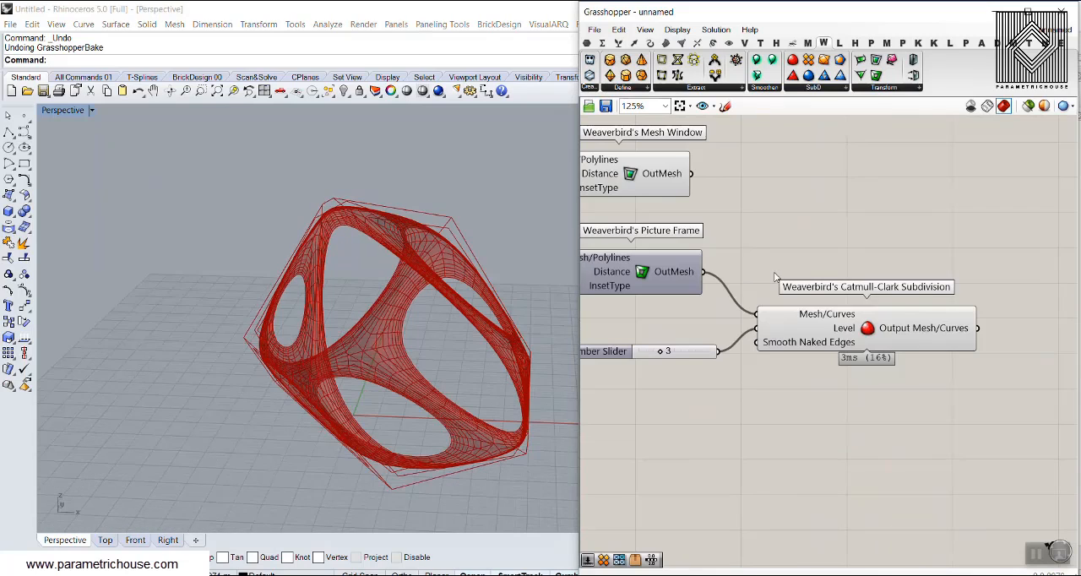
right_click_drag(439, 324, 460, 328)
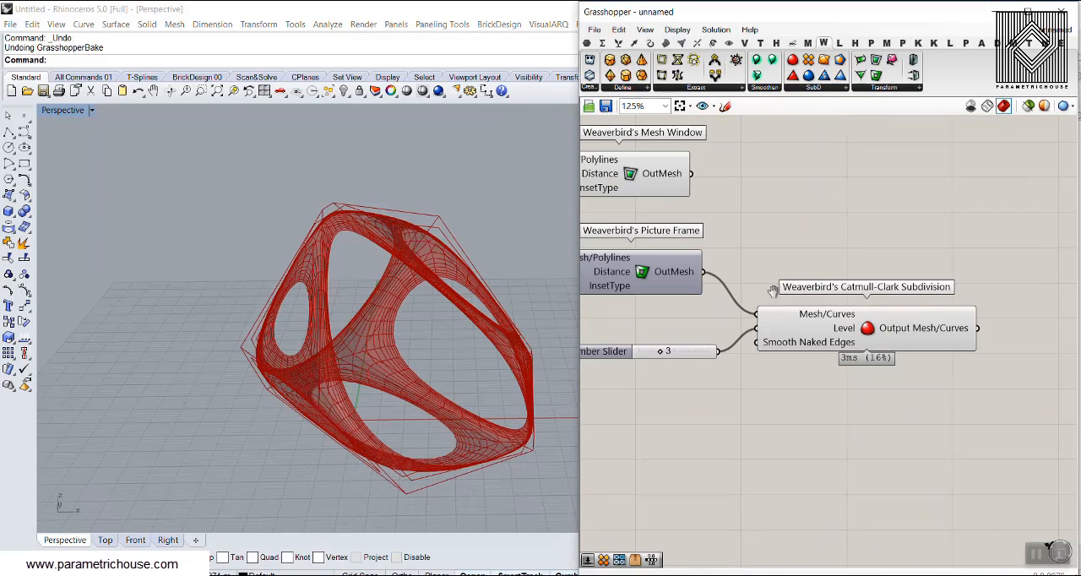
Add Weaverbird's Mesh Thicken and connect the Catmull-Clark Subdivision output to its Mesh/Curves input.
right_click_drag(912, 310, 792, 299)
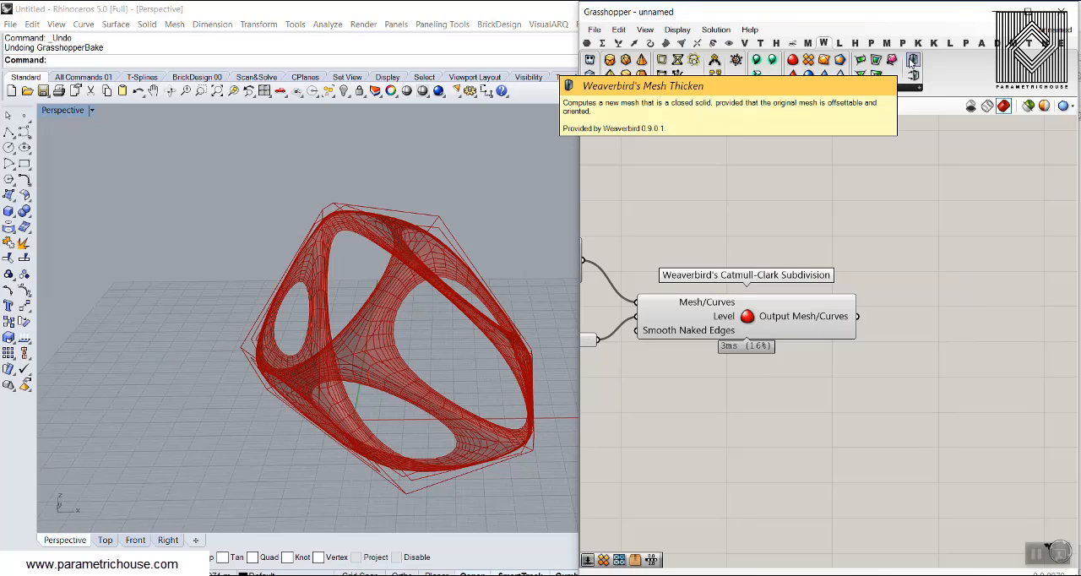
left_click_drag(912, 60, 953, 387)
left_click_drag(863, 370, 922, 380)
Add a number slider with value 1.25 and connect it to the Distance input of Mesh Thicken.
double_click(804, 398)
type("1.25")
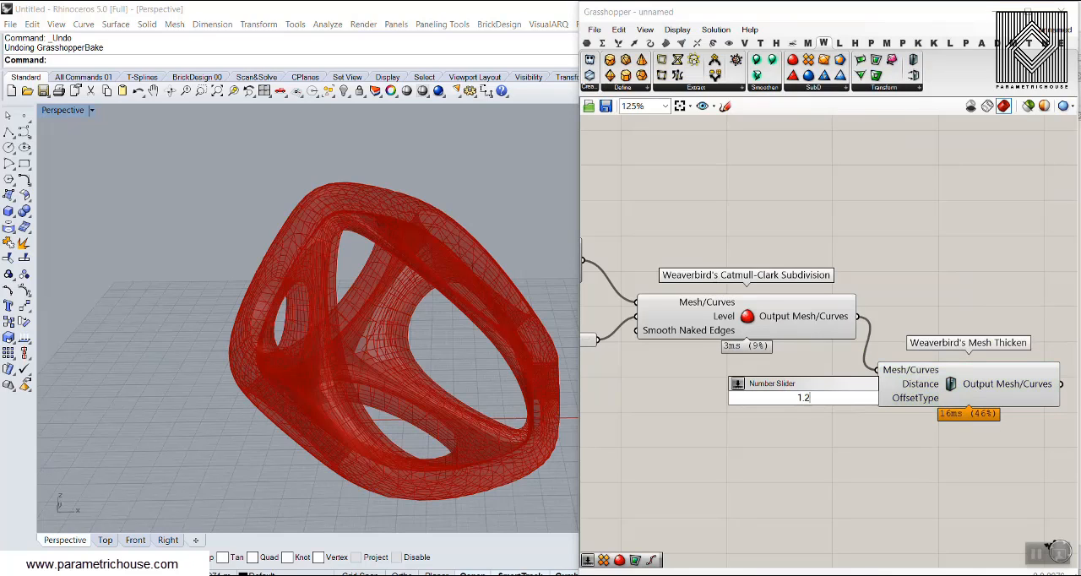
key("Return")
left_click_drag(836, 396, 787, 383)
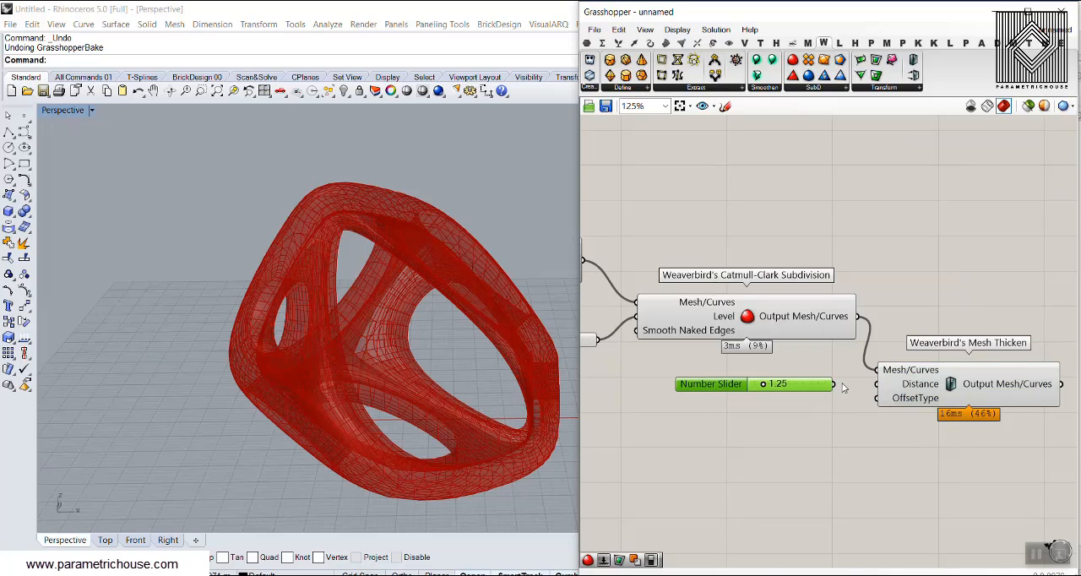
left_click_drag(872, 387, 877, 385)
Bake the Mesh Thicken output into Rhino and close the Grasshopper window to view the baked mesh.
right_click(984, 393)
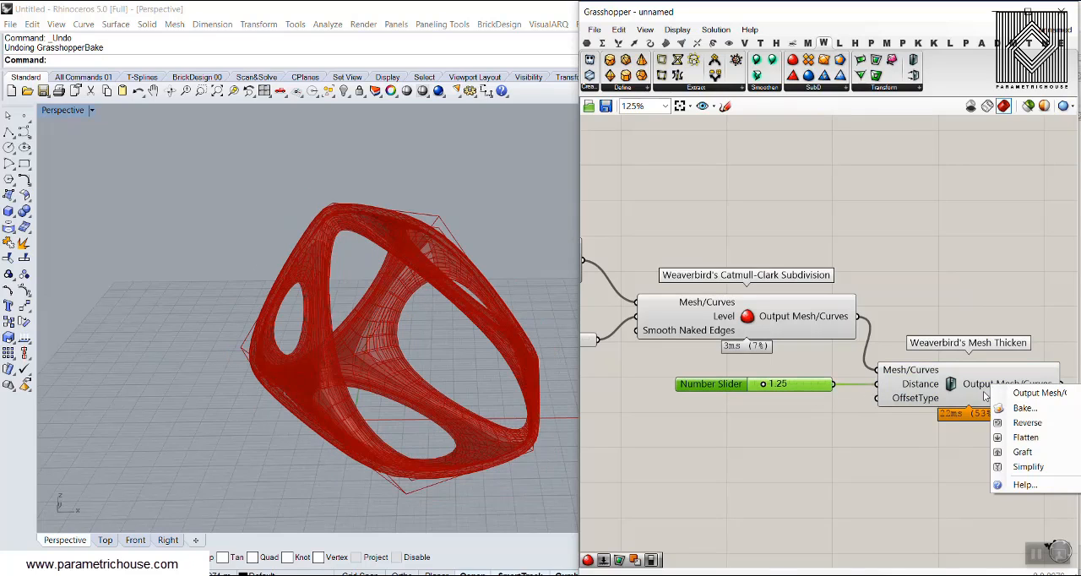
left_click(1025, 408)
left_click(985, 542)
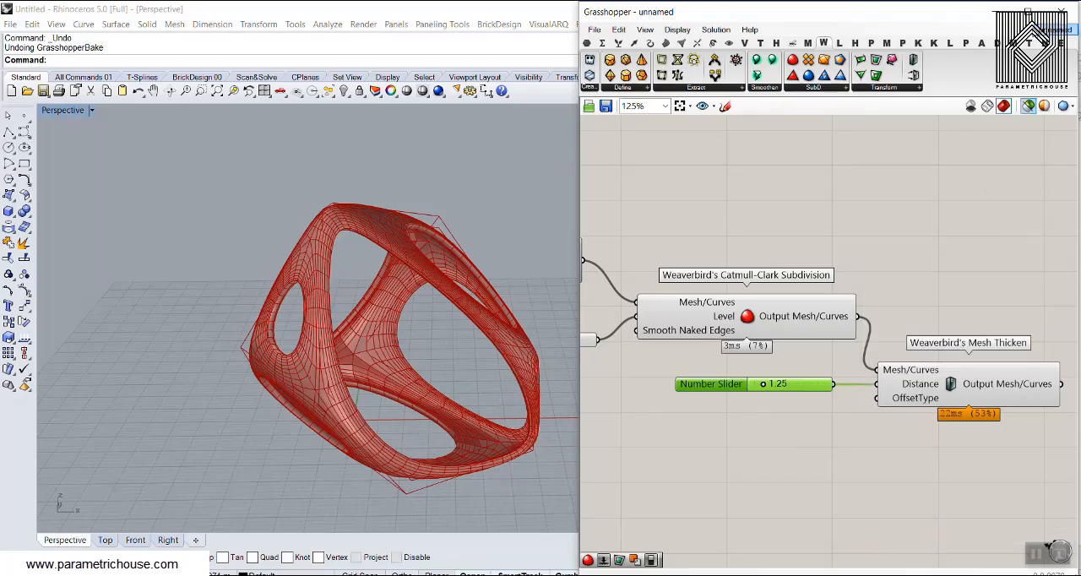
left_click(1061, 12)
right_click_drag(474, 296, 321, 325)
Draw a clipping plane around the baked mesh in the Perspective view and flip its direction.
left_click(62, 109)
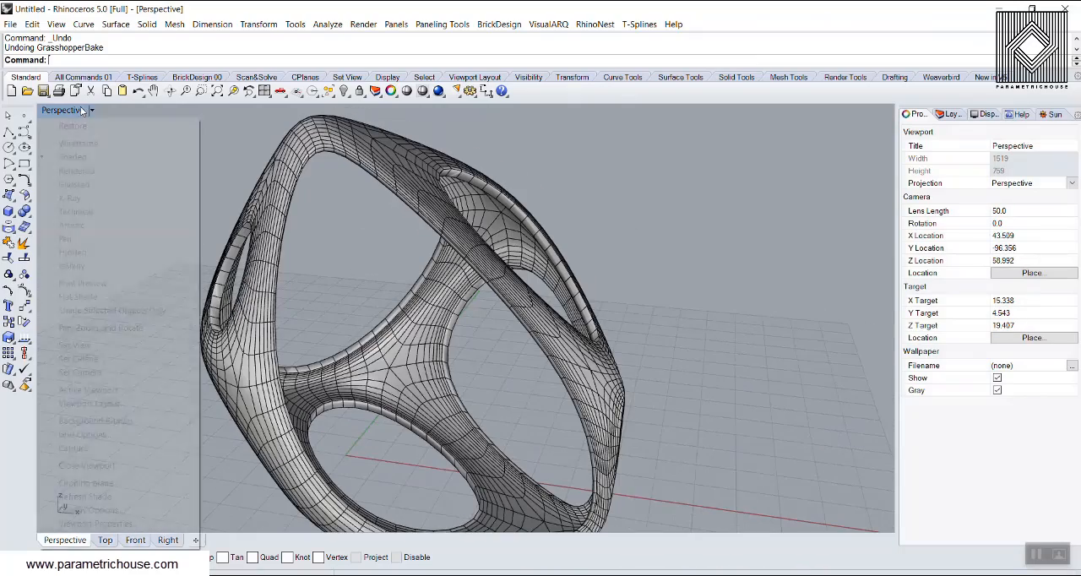
left_click(86, 482)
scroll(473, 357, "down", 8)
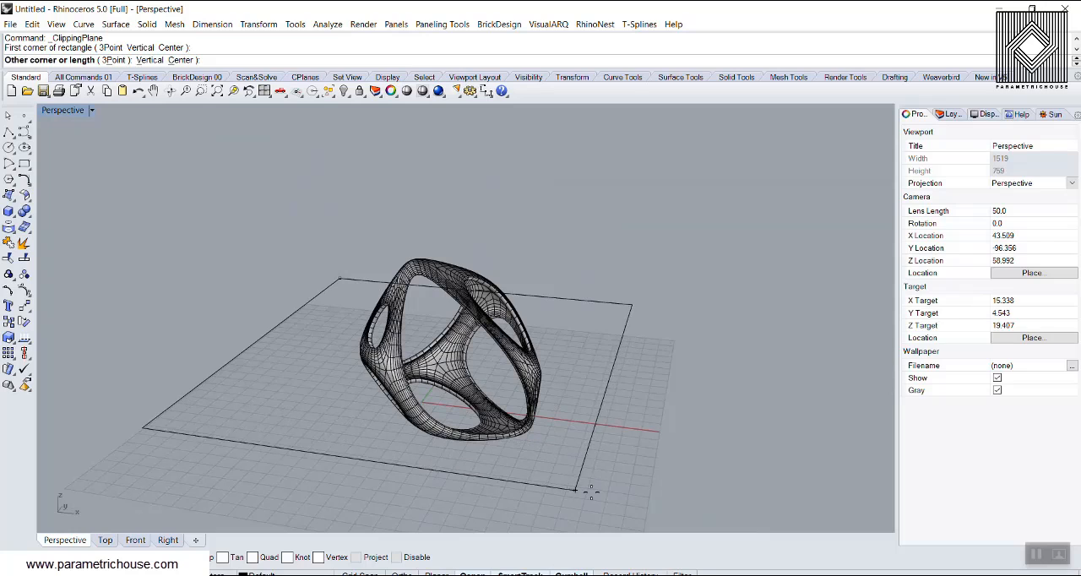
left_click(648, 499)
left_click(544, 425)
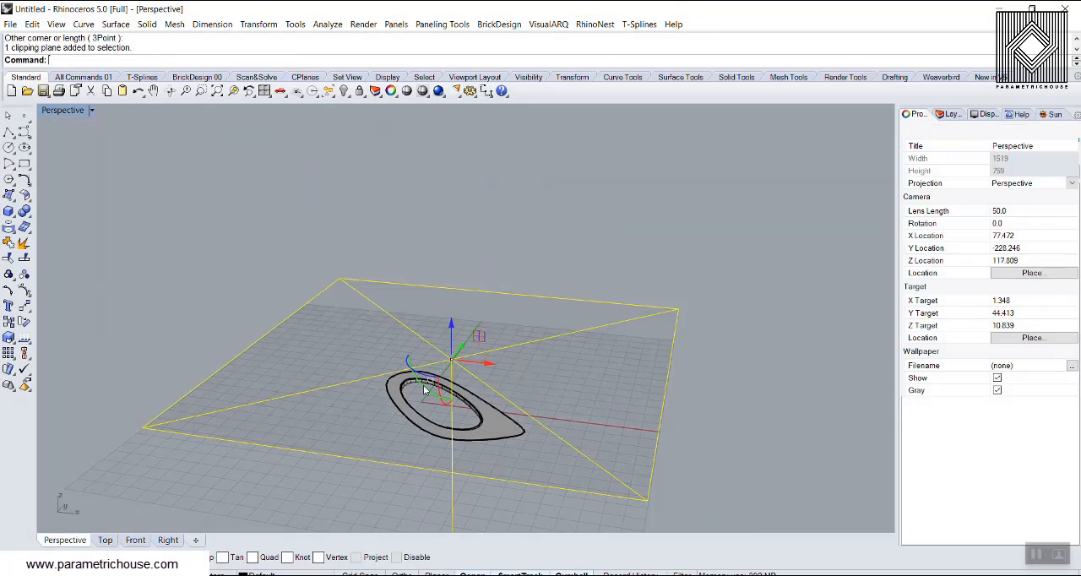
key("Return")
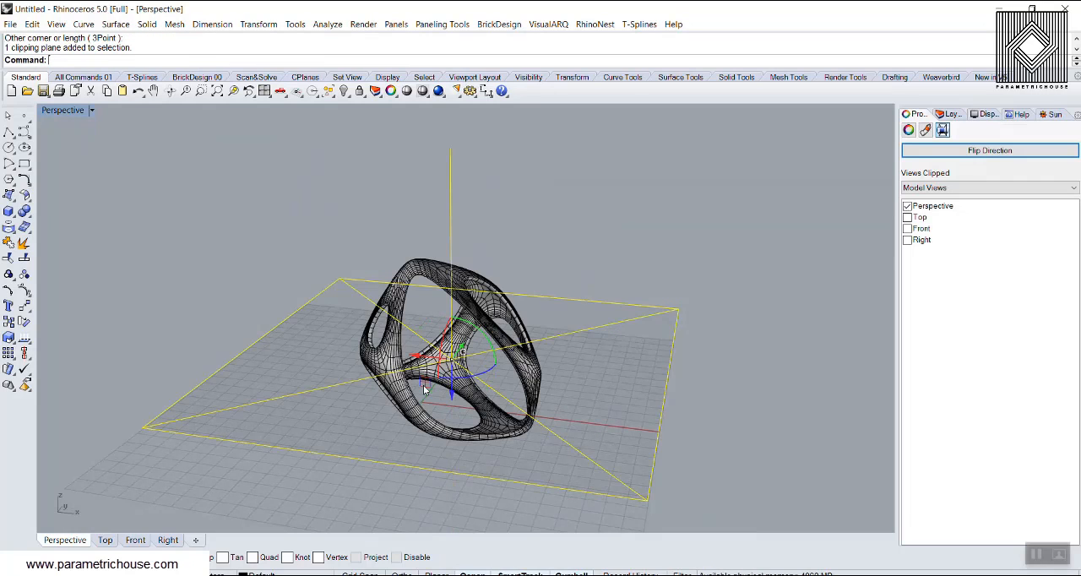
Move the clipping plane up by about 6.7 units and examine the cut mesh from other angles.
left_click_drag(453, 396, 455, 377)
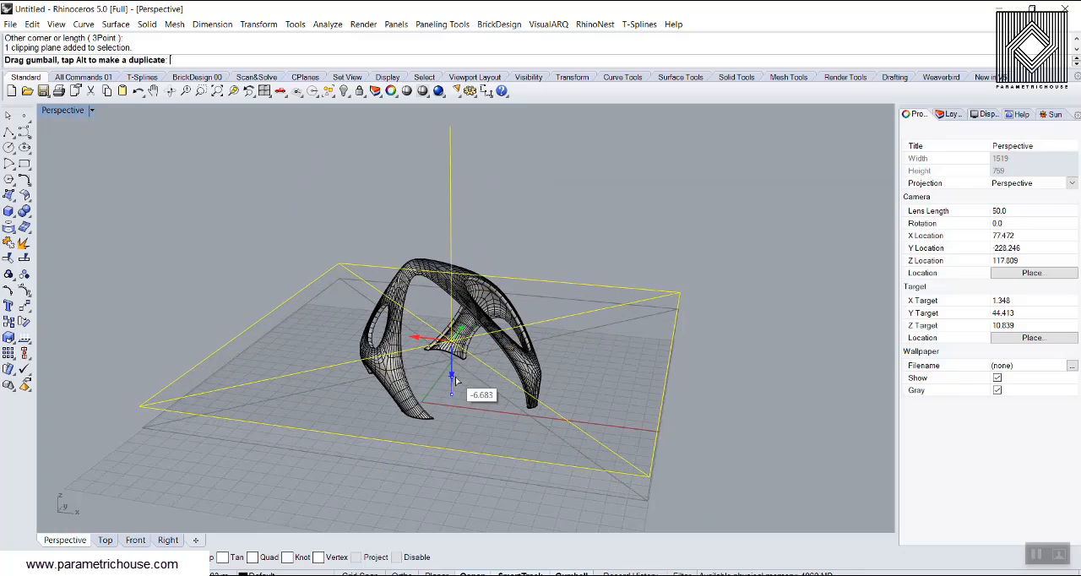
left_click(527, 241)
right_click_drag(342, 337, 479, 333)
scroll(594, 270, "up", 5)
scroll(495, 383, "down", 6)
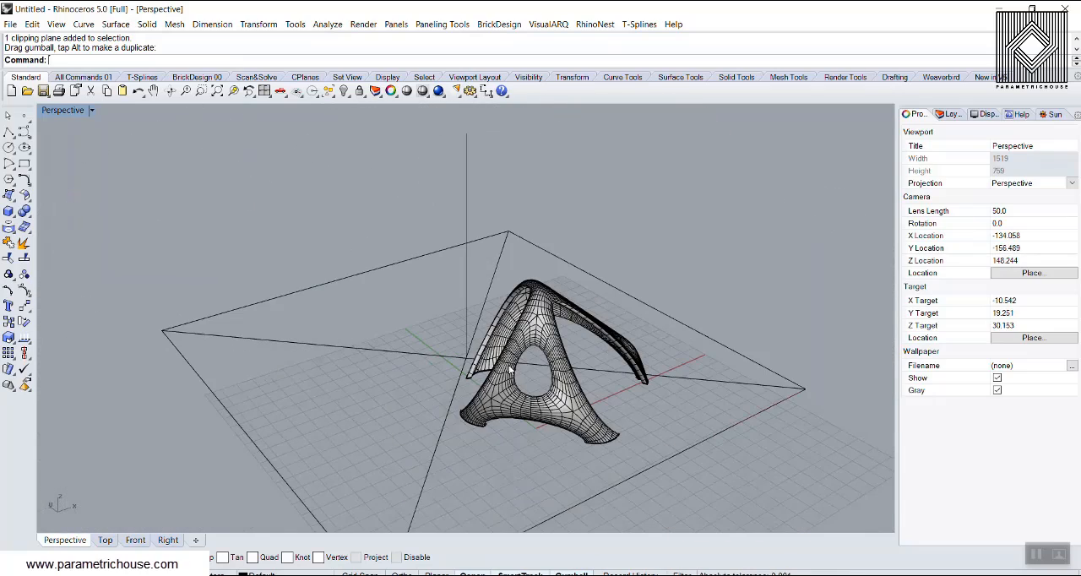
Delete the clipping plane and the baked mesh, and reopen Grasshopper.
left_click(530, 303, "shift")
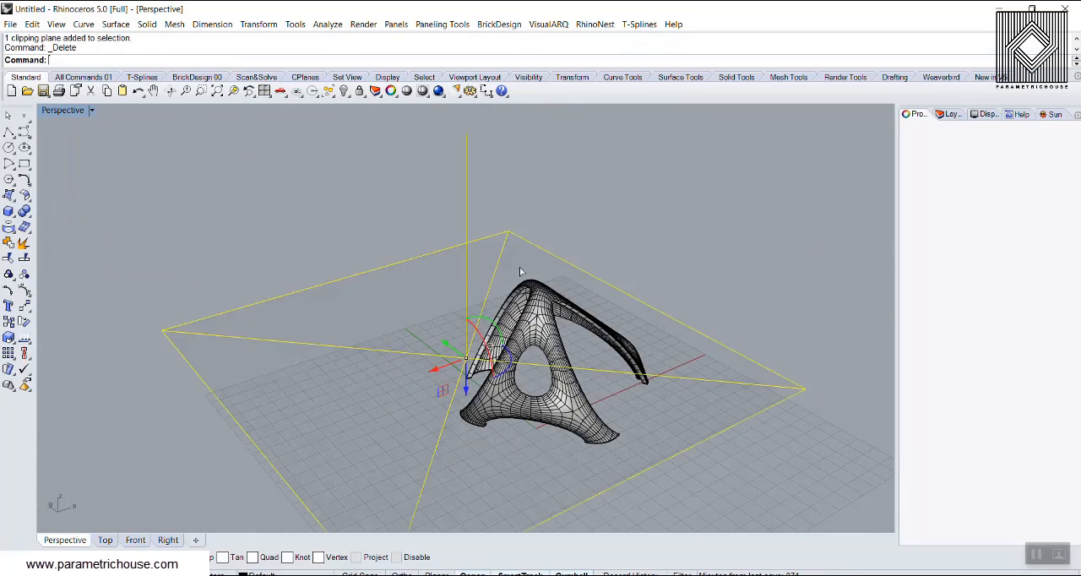
key("Delete")
key("Return")
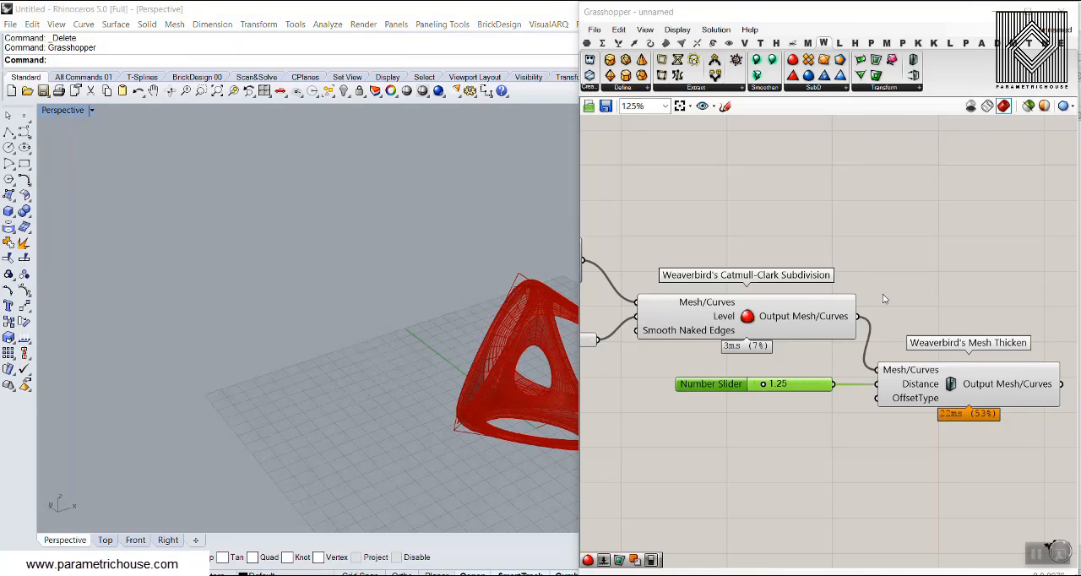
Duplicate Catmull-Clark Subdivision, place the copy above the original, and connect Mesh Window's OutMesh output to its Mesh/Curves input.
right_click_drag(884, 300, 969, 337)
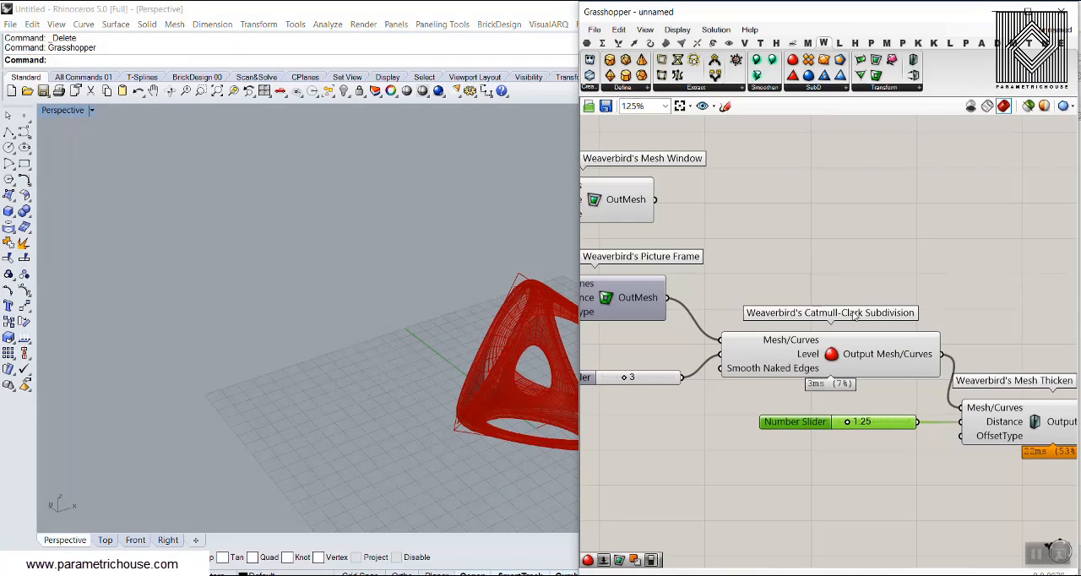
left_click(836, 359)
key("ctrl+c")
key("ctrl+v")
left_click_drag(836, 361, 843, 218)
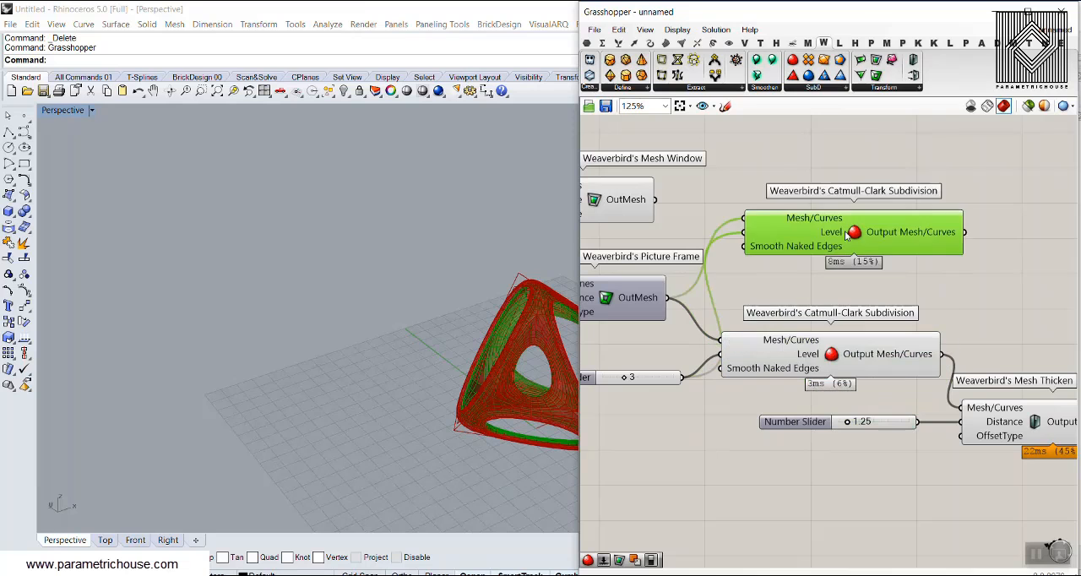
left_click(676, 184)
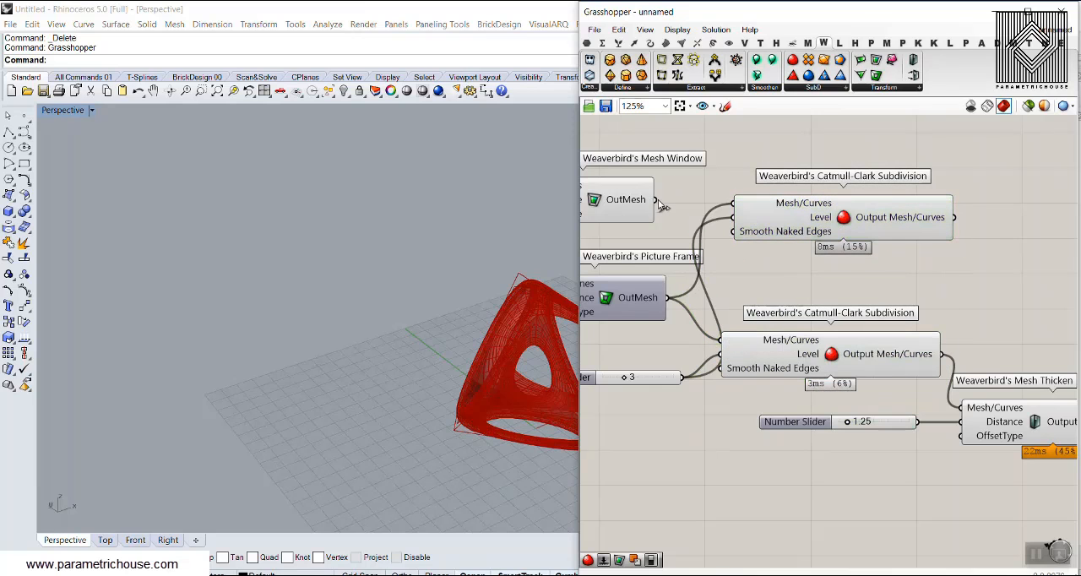
Bake the output of the Catmull-Clark Subdivision fed by Mesh Window onto a layer of its own.
right_click_drag(804, 213, 681, 226)
left_click_drag(719, 238, 743, 254)
right_click_drag(423, 322, 267, 297)
right_click(803, 234)
left_click(826, 261)
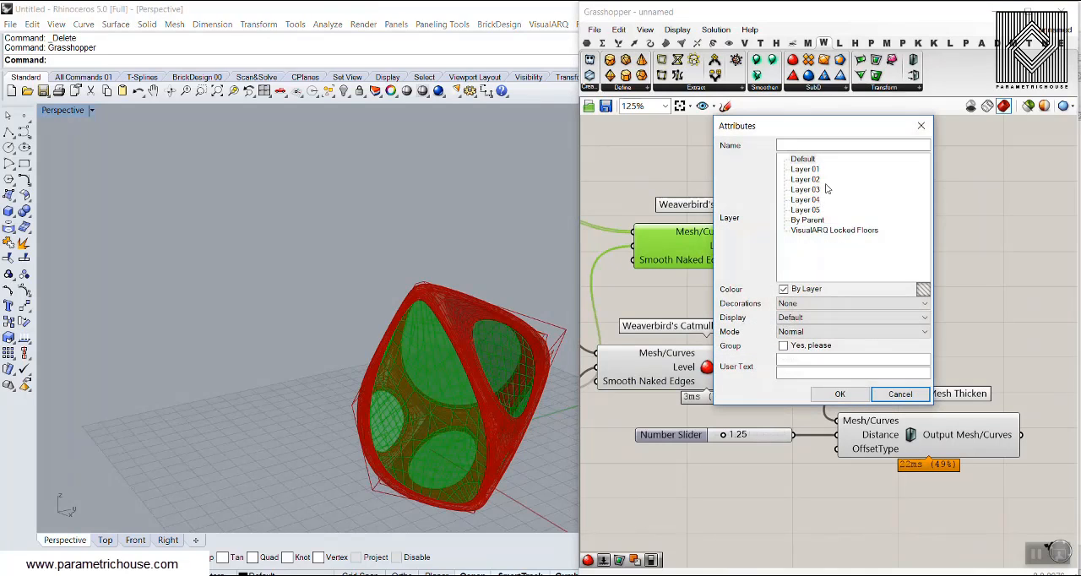
left_click(845, 394)
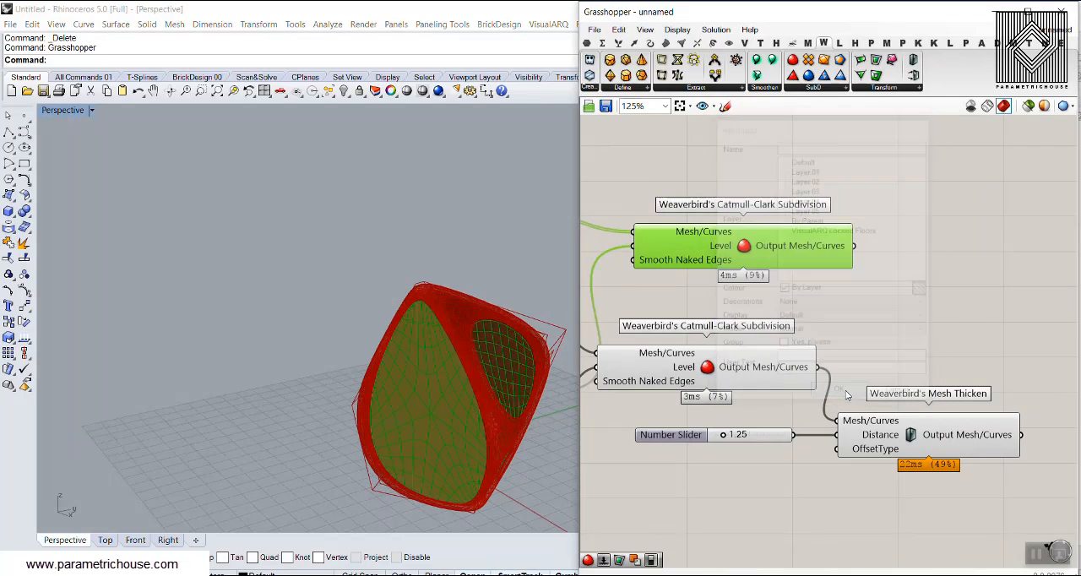
Bake the output of the Catmull-Clark Subdivision fed by Picture Frame onto a different layer from the window panels.
right_click(767, 368)
left_click(795, 397)
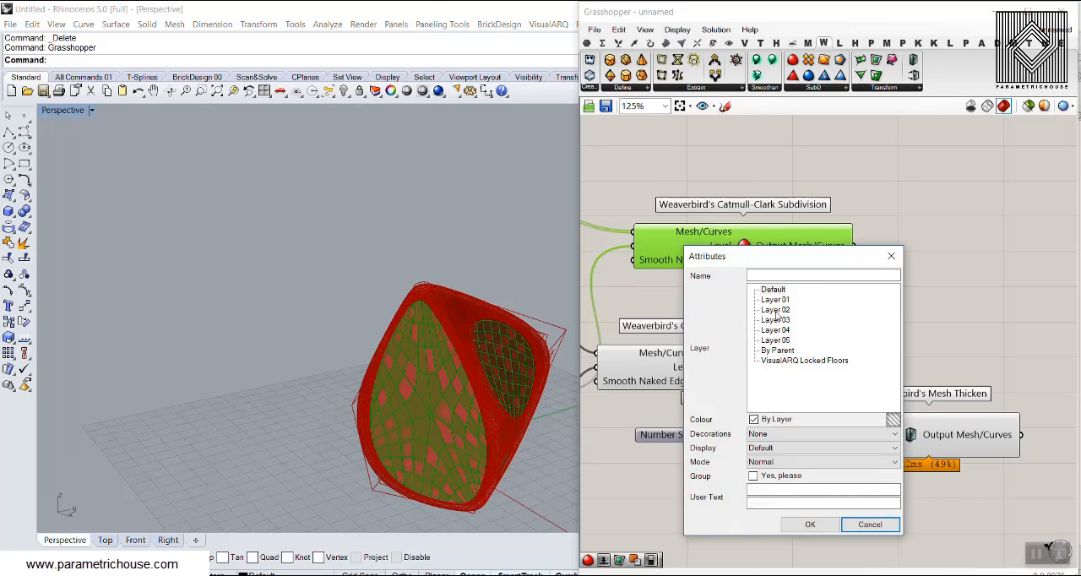
left_click(810, 525)
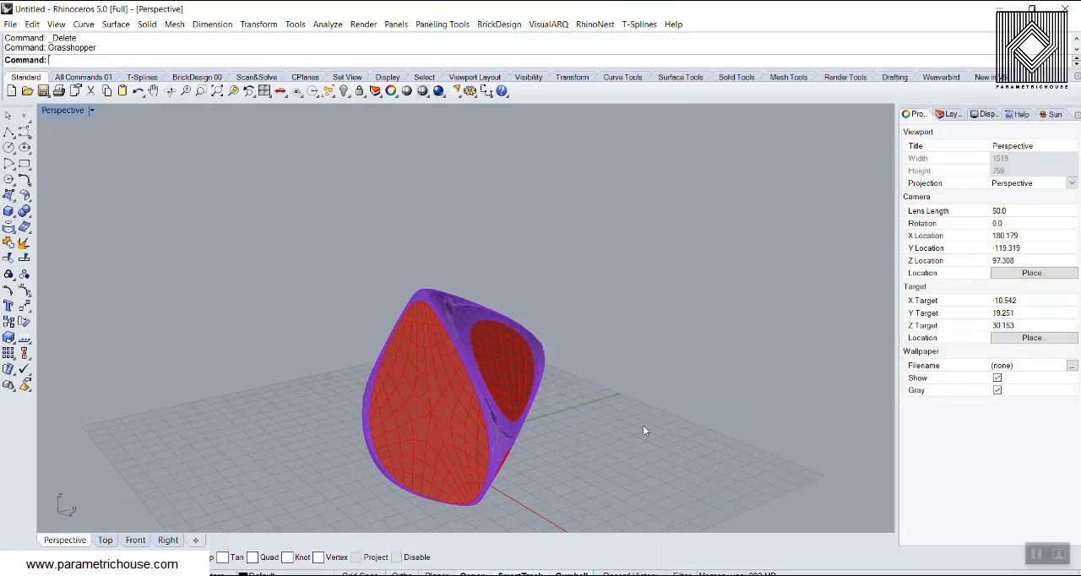
Switch the perspective viewport to Rendered display mode and examine the baked frame and window meshes from several sides.
right_click_drag(590, 370, 744, 355)
scroll(541, 370, "up", 6)
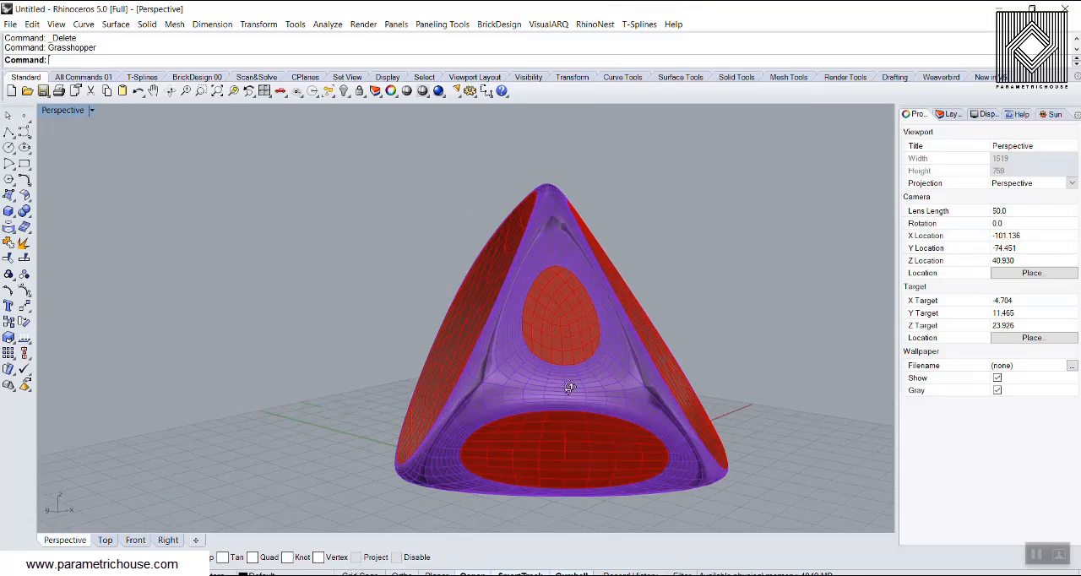
mouse_move(569, 386)
right_mouse_down()
mouse_move(655, 274)
mouse_move(484, 316)
mouse_move(566, 382)
right_mouse_up()
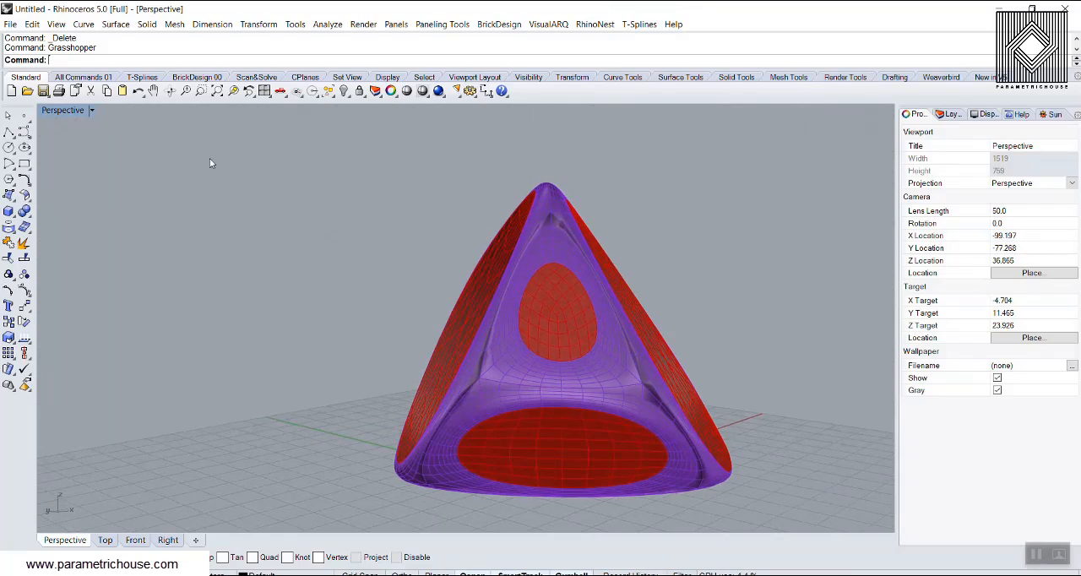
left_click(75, 111)
left_click(87, 168)
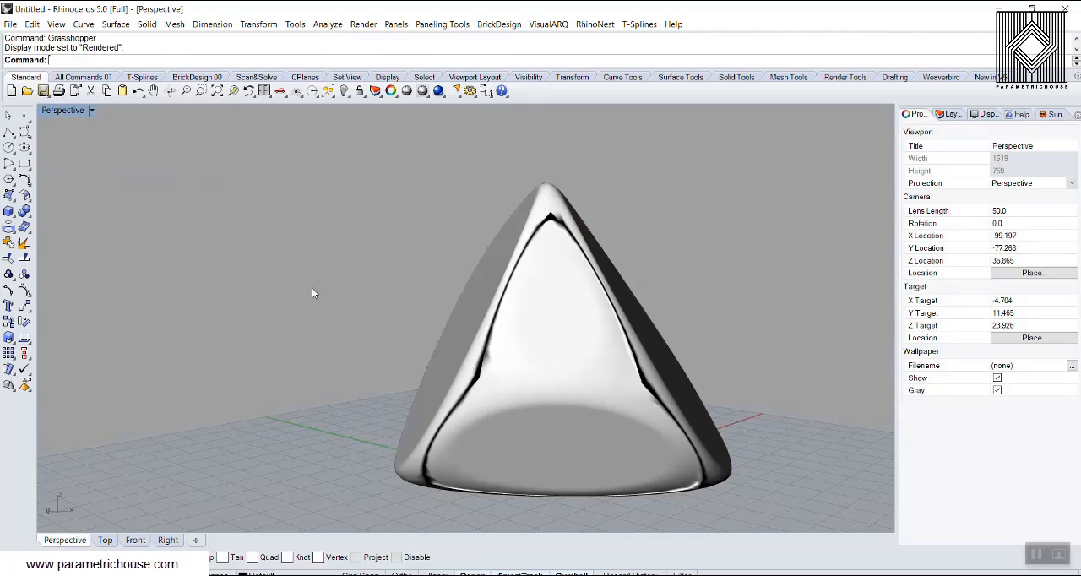
right_click_drag(312, 288, 452, 372)
scroll(302, 285, "up", 4)
left_click(303, 286)
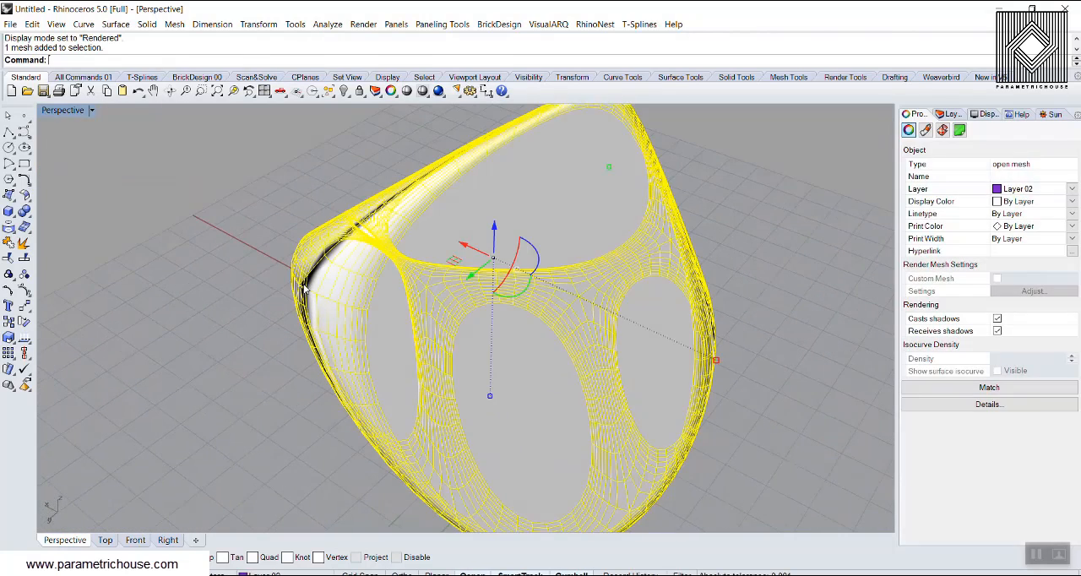
left_click(259, 286)
Return the perspective viewport to Shaded display mode and examine the edges of the baked frame mesh up close.
left_click(64, 111)
left_click(76, 157)
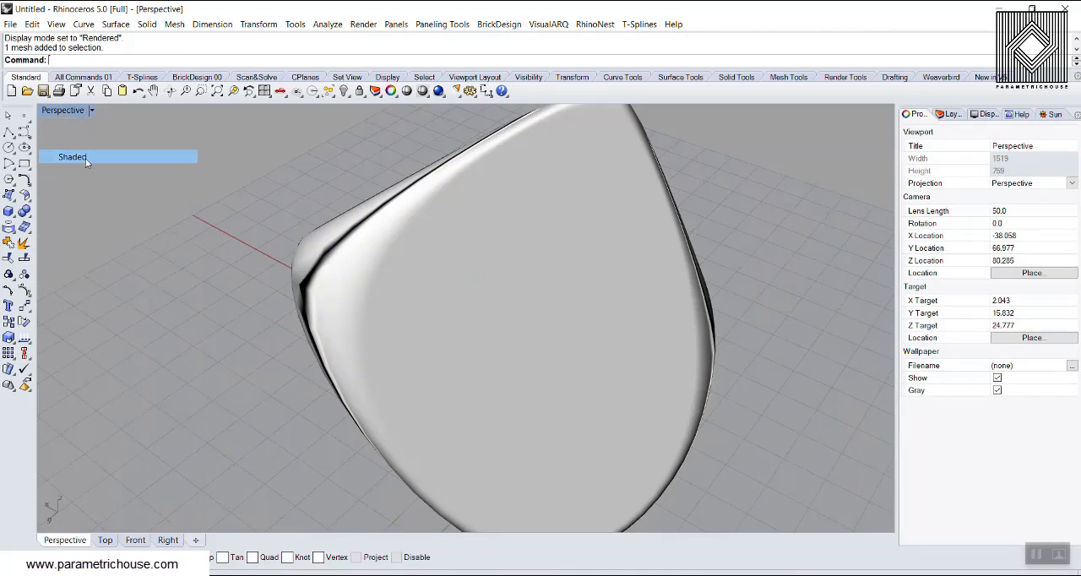
mouse_move(280, 312)
right_mouse_down()
mouse_move(367, 301)
mouse_move(362, 392)
mouse_move(533, 320)
right_mouse_up()
scroll(363, 392, "up", 4)
scroll(676, 241, "up", 6)
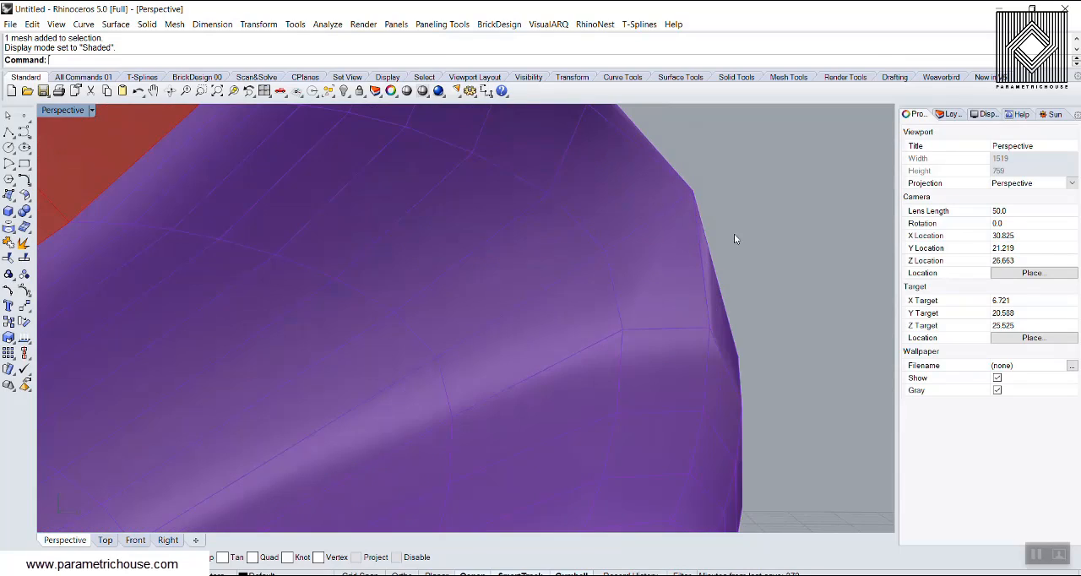
scroll(655, 304, "down", 8)
Undo the last bake of the Picture Frame subdivision and reopen Grasshopper.
key("ctrl+z")
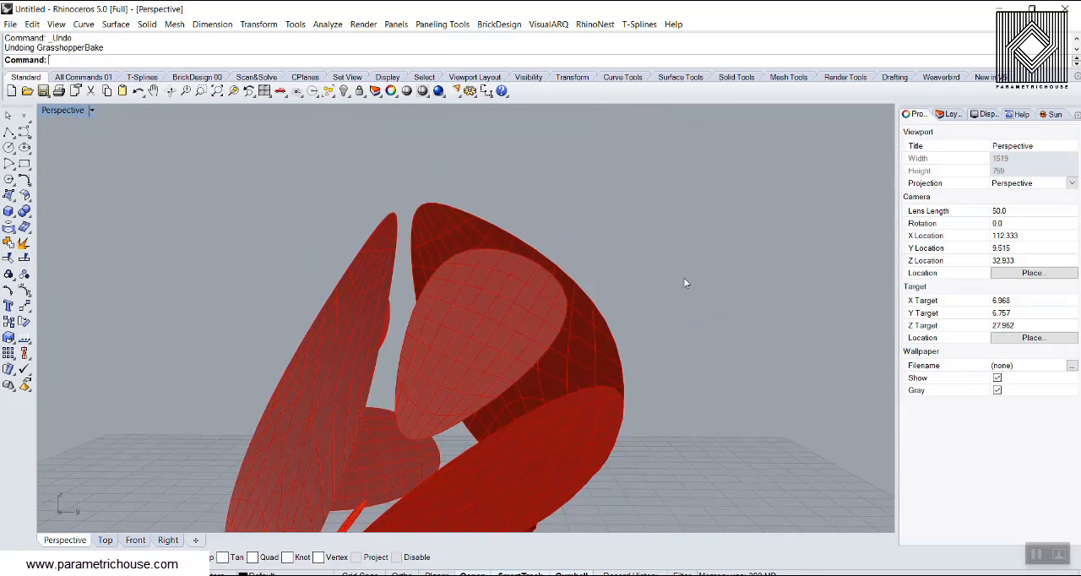
key("Return")
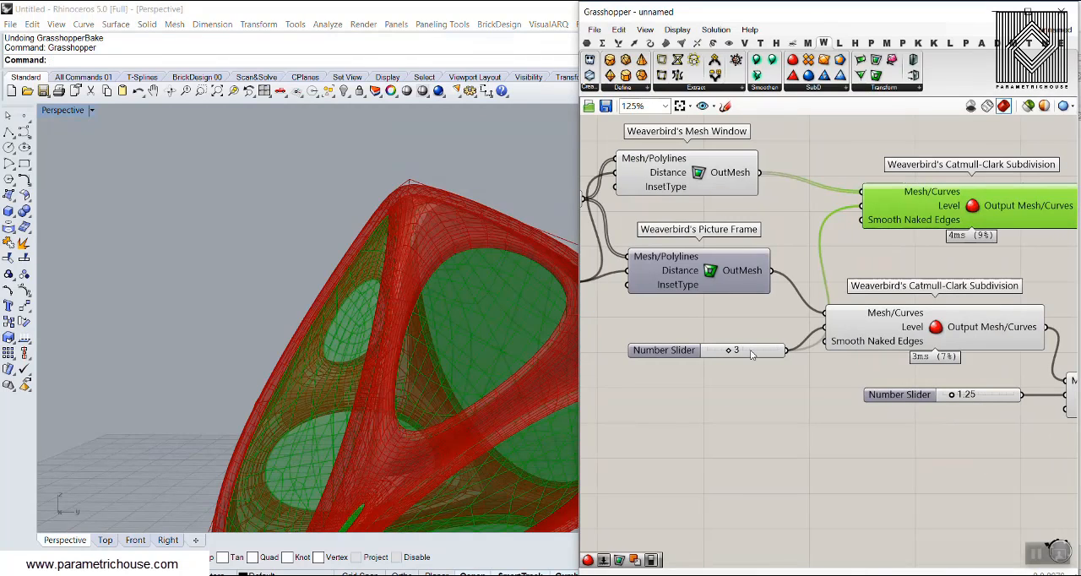
left_click(743, 400)
right_click_drag(389, 271, 431, 302)
Move Mesh Thicken together with its Distance slider farther from the Catmull-Clark components to free space between them.
right_click_drag(730, 266, 829, 325)
scroll(828, 323, "down", 6)
right_click_drag(916, 354, 824, 339)
scroll(824, 339, "up", 5)
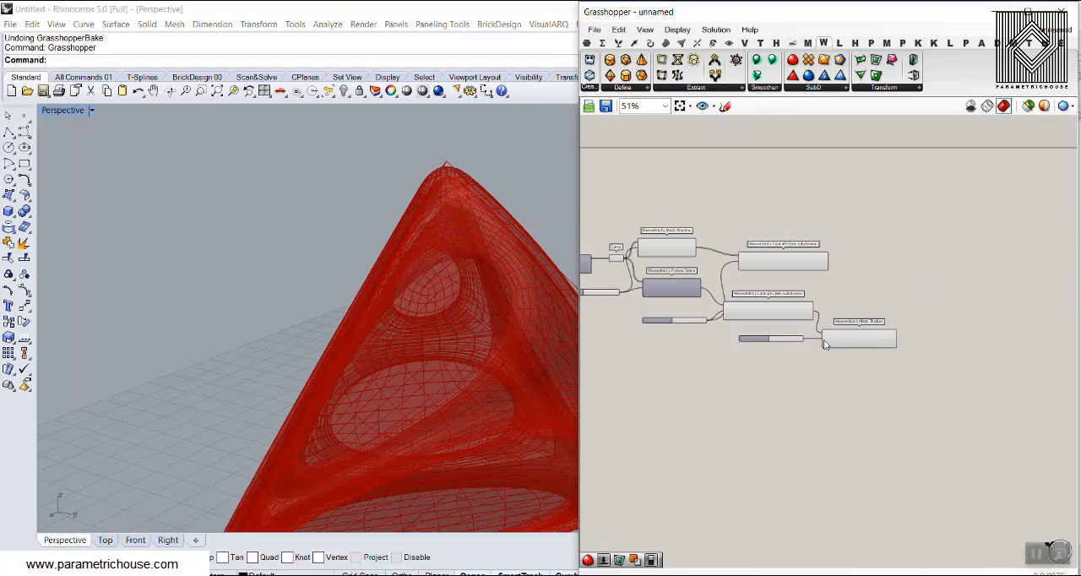
left_click_drag(903, 389, 760, 329)
left_click_drag(856, 335, 1021, 356)
left_click(816, 259)
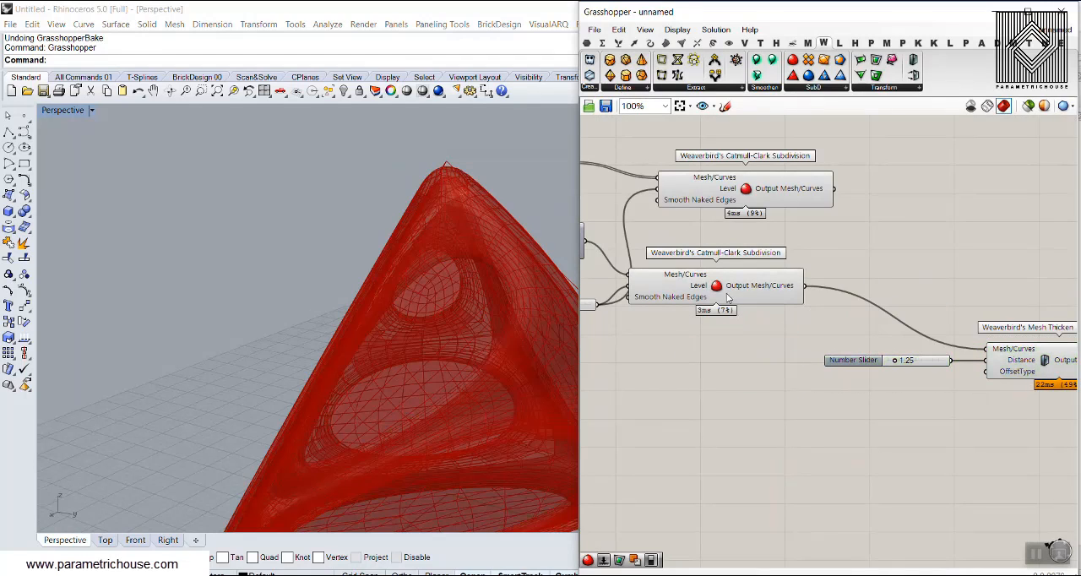
Move the Catmull-Clark Subdivision fed by Mesh Window close above the one fed by Picture Frame.
left_click_drag(717, 275, 798, 266)
left_click_drag(760, 199, 786, 242)
left_click(891, 234)
right_click_drag(877, 233, 775, 235)
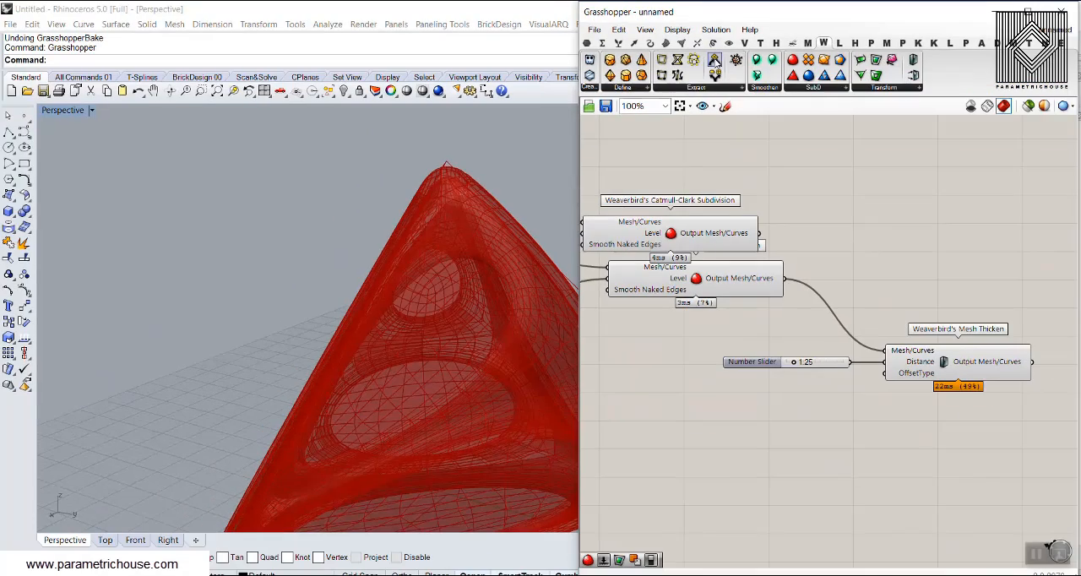
Place Weaverbird's Join Meshes and Weld and connect both Catmull-Clark Subdivision outputs to its Mesh input.
left_click_drag(856, 251, 857, 254)
scroll(784, 261, "up", 2)
left_click_drag(746, 221, 872, 276)
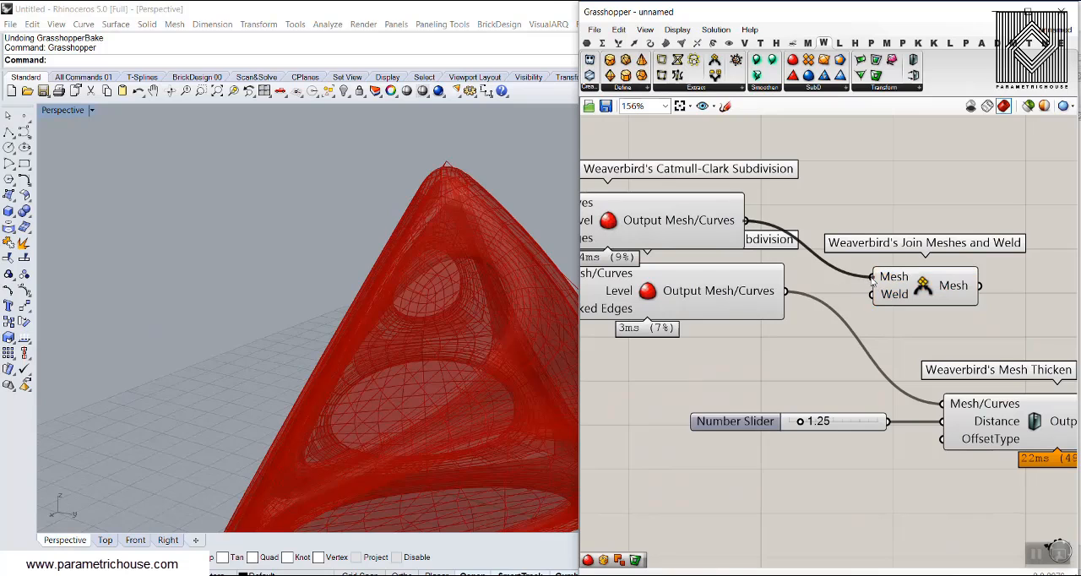
left_click_drag(786, 291, 835, 284)
left_click_drag(924, 287, 863, 243)
Set a Boolean value for the Weld input of Join Meshes and Weld.
scroll(766, 262, "up", 3)
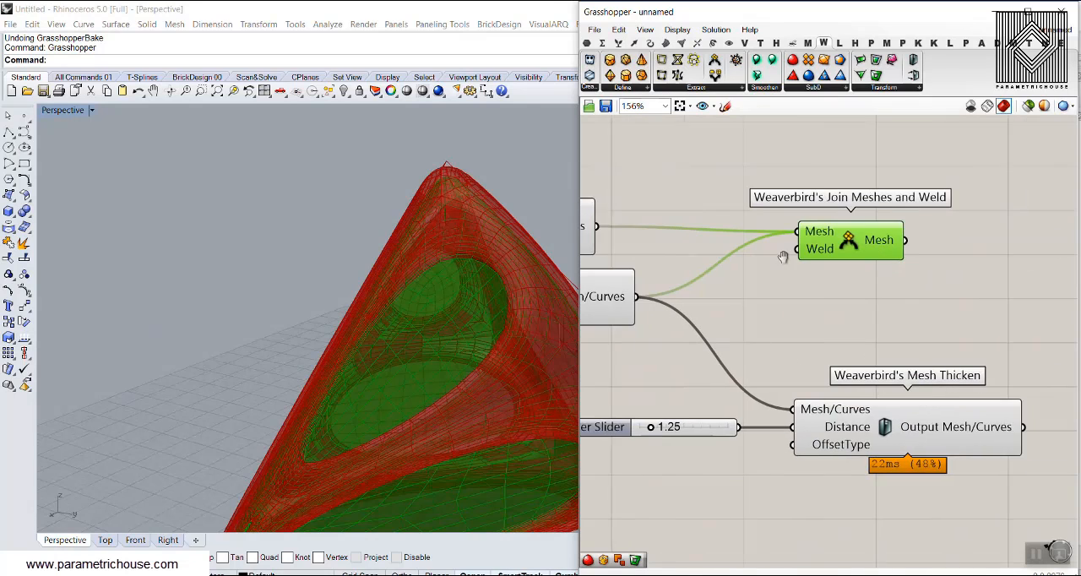
right_click(756, 257)
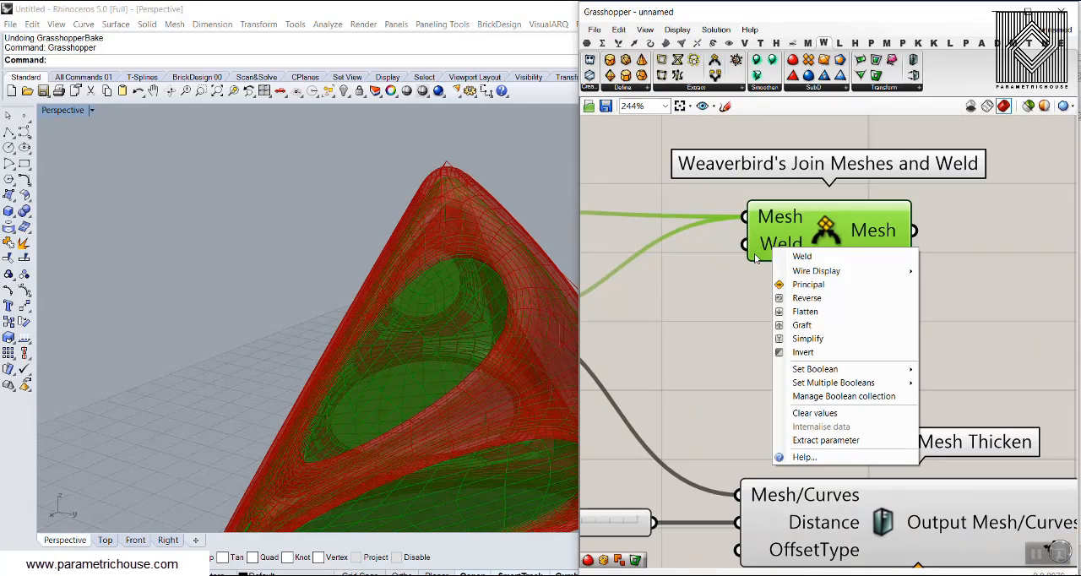
mouse_move(850, 371)
left_click(940, 385)
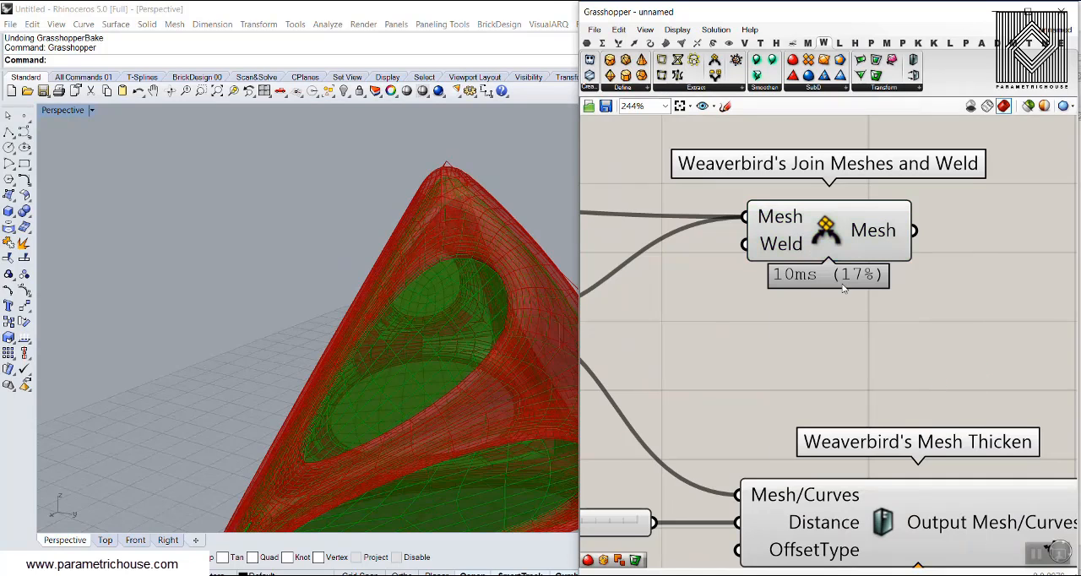
Connect the Join Meshes and Weld output to Mesh Thicken's Mesh/Curves input in place of the frame mesh, and move Mesh Thicken beyond it.
scroll(859, 237, "down", 3)
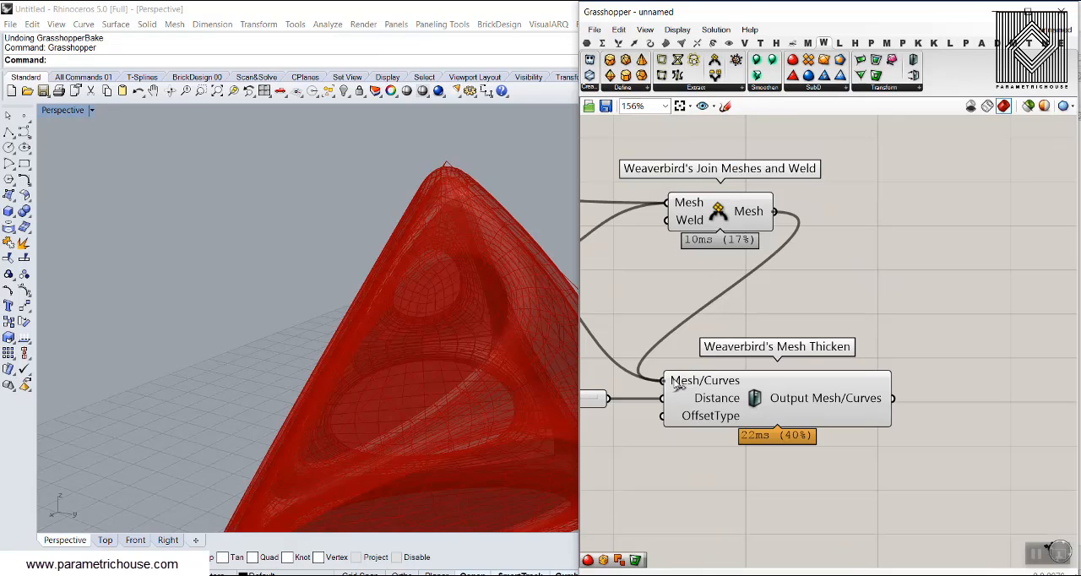
left_click_drag(676, 383, 678, 385)
left_click_drag(758, 408, 953, 348)
left_click(865, 289)
scroll(864, 288, "down", 2)
right_click_drag(784, 304, 878, 332)
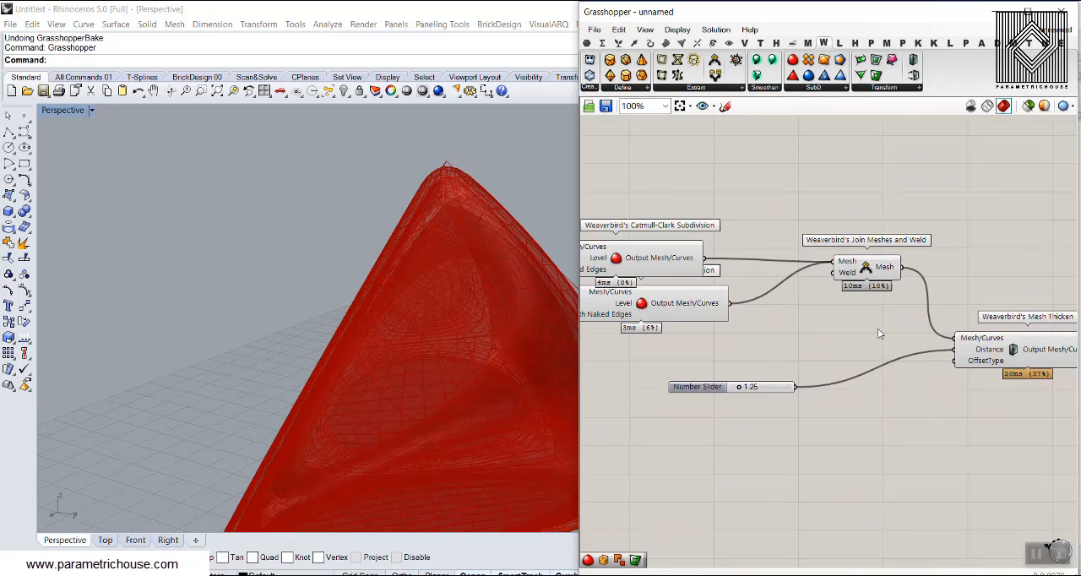
Turn off the preview of all components that lead up to Mesh Thicken.
scroll(878, 333, "down", 8)
left_click_drag(882, 276, 631, 404)
right_click(748, 217)
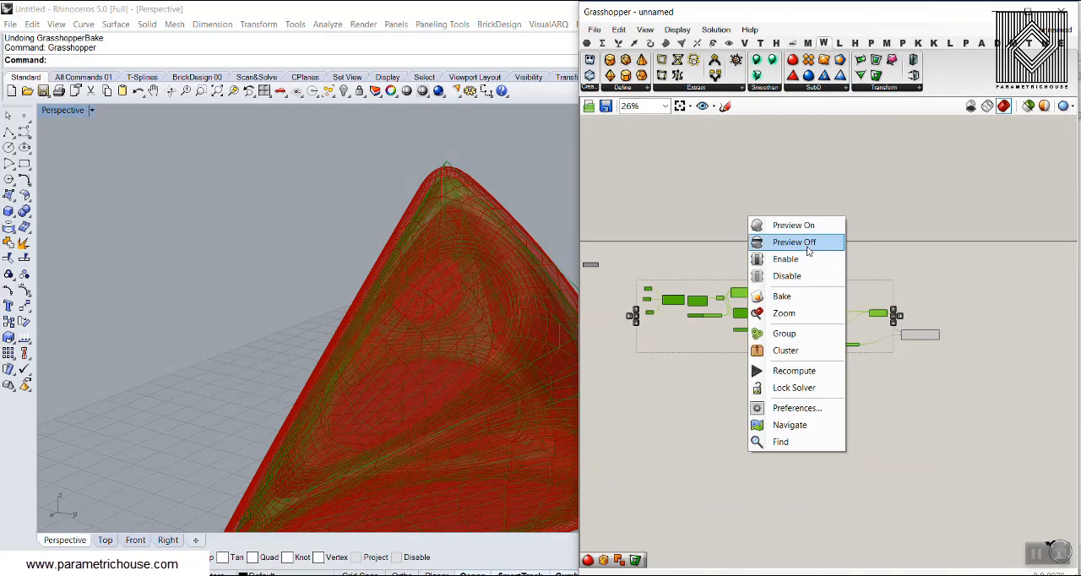
left_click(807, 243)
left_click(783, 268)
scroll(306, 274, "down", 5)
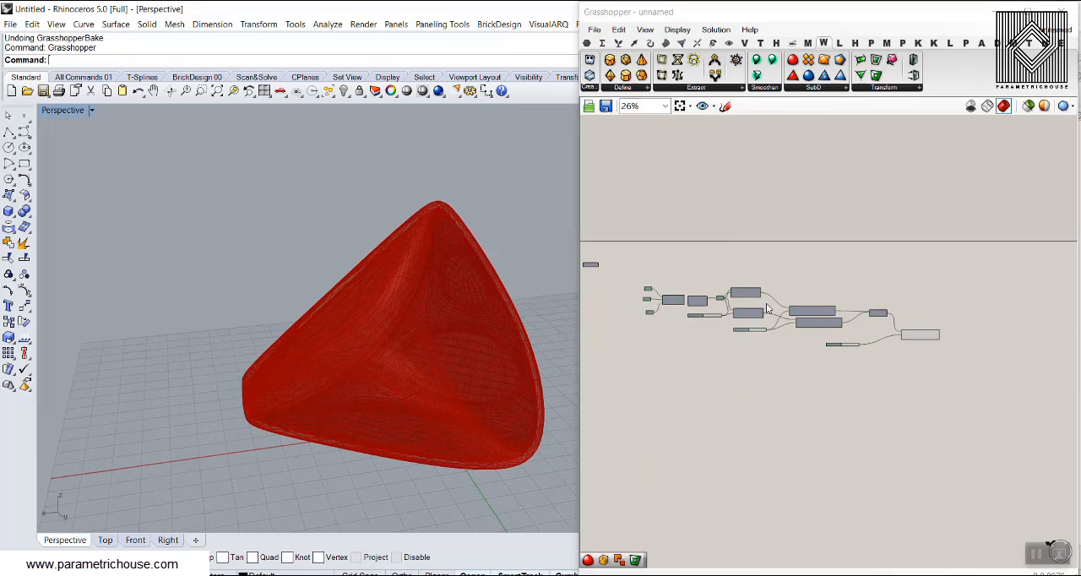
Hide the mesh edges in the Grasshopper preview of the thickened mesh.
scroll(870, 334, "up", 8)
left_click_drag(799, 353, 805, 352)
right_click_drag(860, 302, 702, 294)
right_click_drag(960, 301, 772, 292)
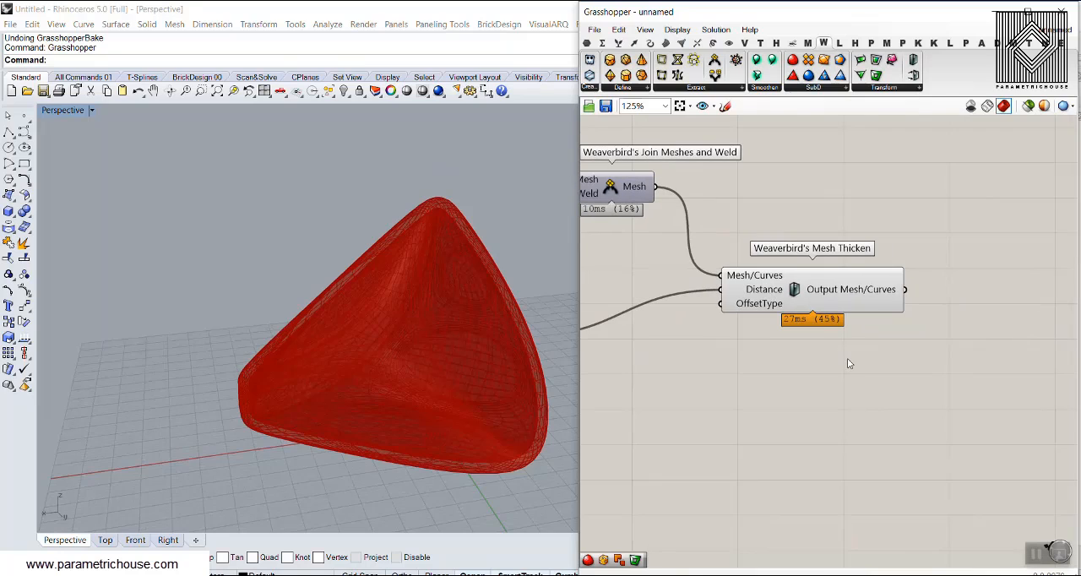
key("ctrl+m")
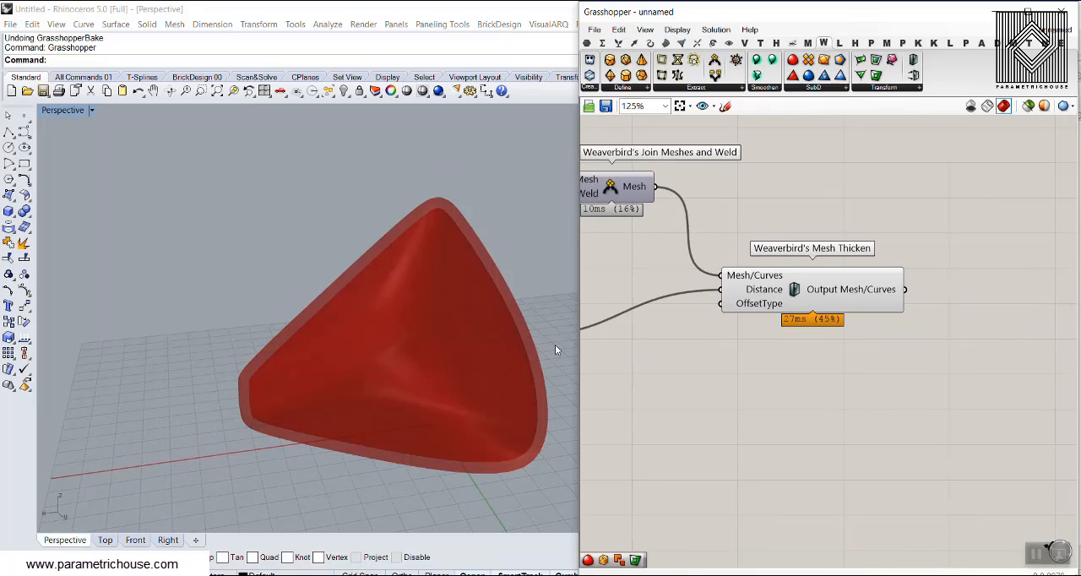
right_click_drag(363, 295, 301, 318)
Place a Custom Preview component and connect Mesh Thicken's output to its Geometry input.
right_click_drag(973, 294, 855, 310)
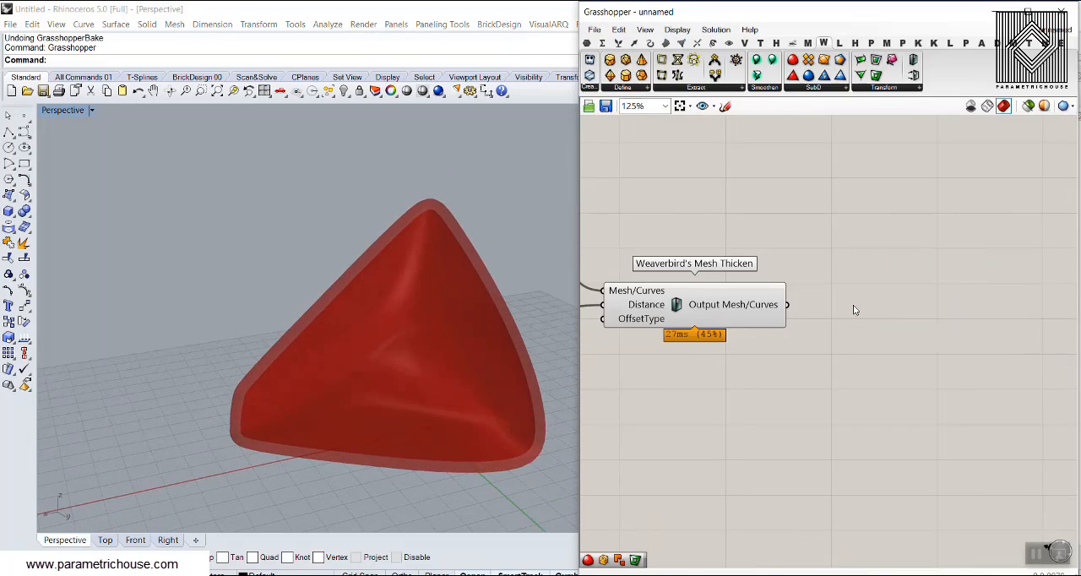
left_click(729, 43)
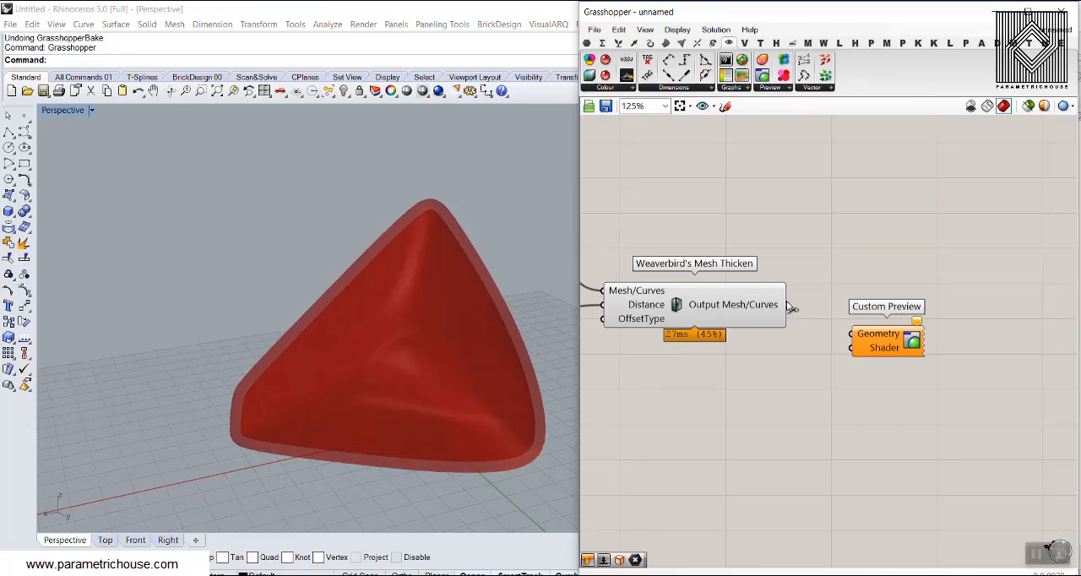
left_click_drag(786, 305, 852, 334)
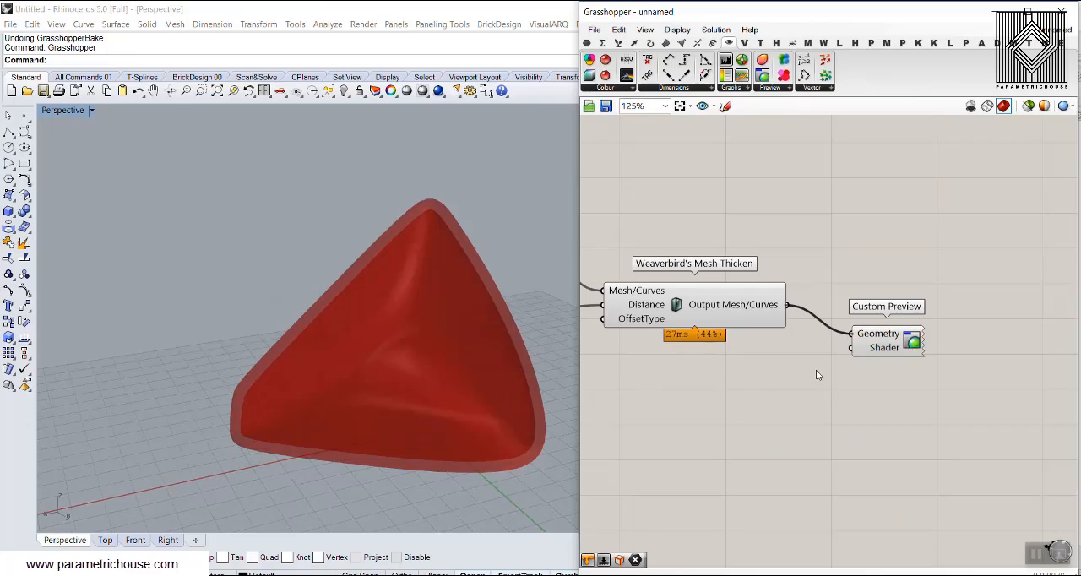
Add a Colour Swatch, connect it to Custom Preview's Shader input, and set its colour to a bright blue.
double_click(755, 388)
type("swa")
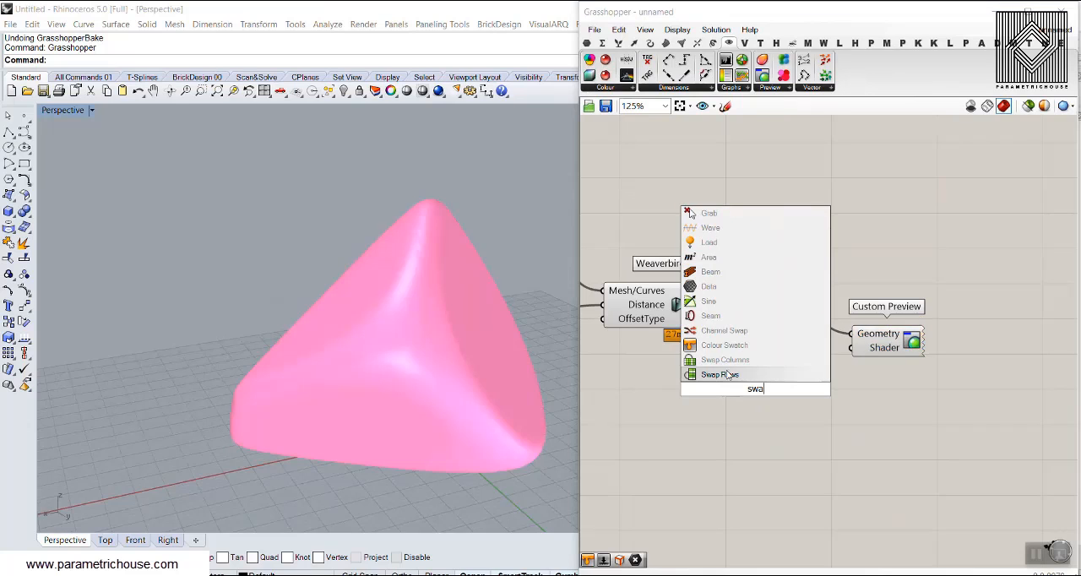
left_click(725, 347)
left_click_drag(807, 388, 855, 351)
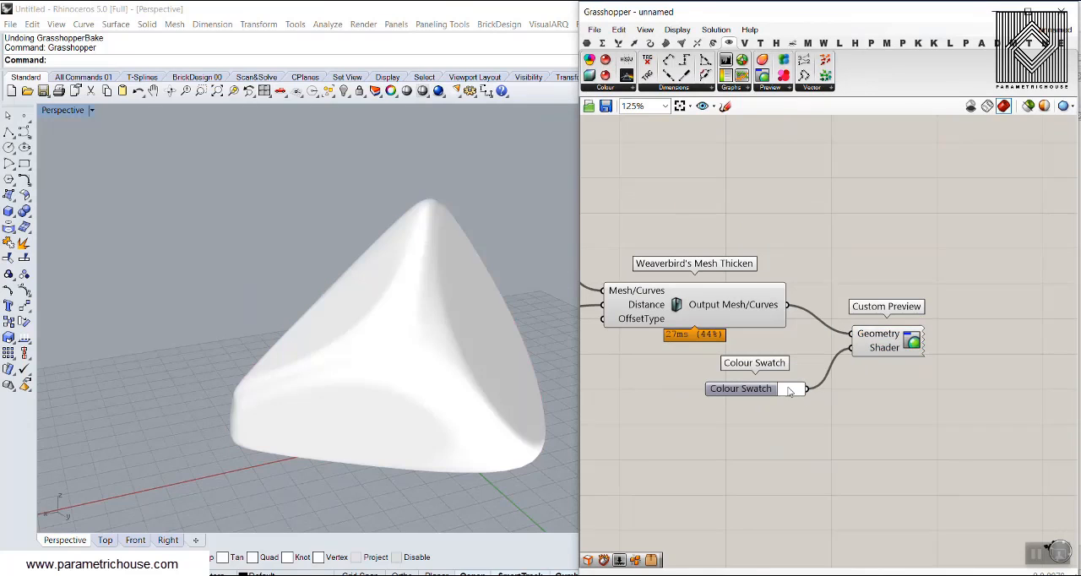
left_click(791, 389)
left_click(849, 396)
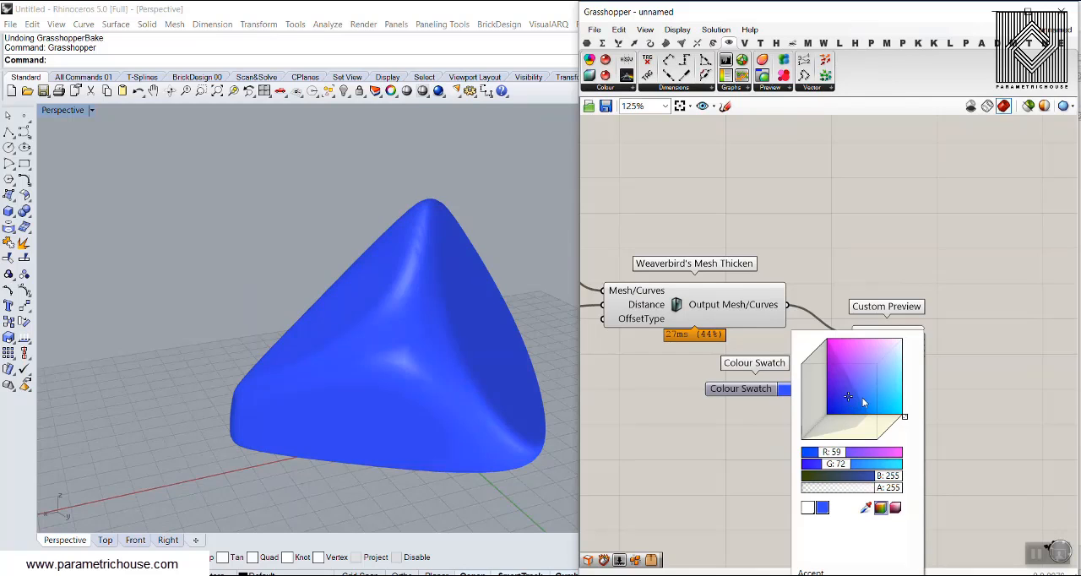
left_click(866, 400)
right_click_drag(526, 331, 437, 360)
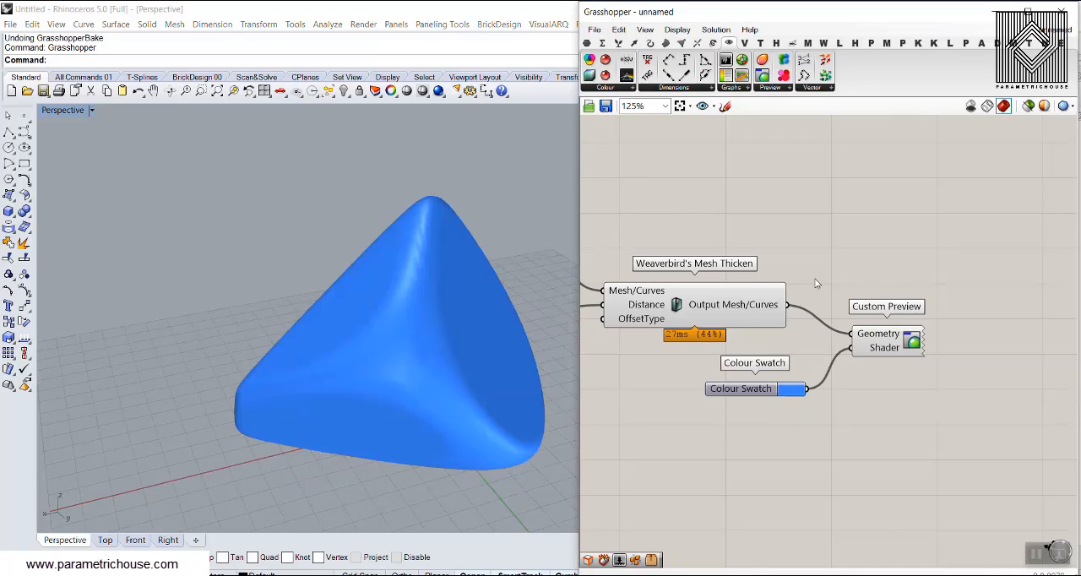
Set the Distance slider of Mesh Thicken to 1.67.
right_click_drag(606, 258, 1027, 270)
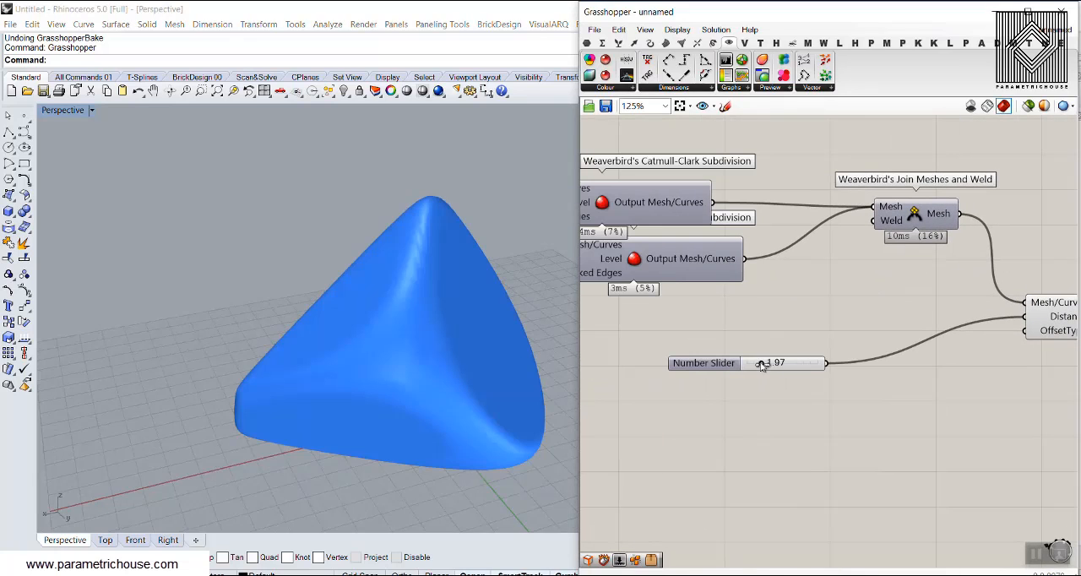
left_click_drag(762, 365, 761, 366)
right_click_drag(760, 310, 874, 322)
Try the Catmull-Clark Level slider and leave it at 3.
scroll(874, 322, "down", 3)
right_click_drag(665, 327, 700, 325)
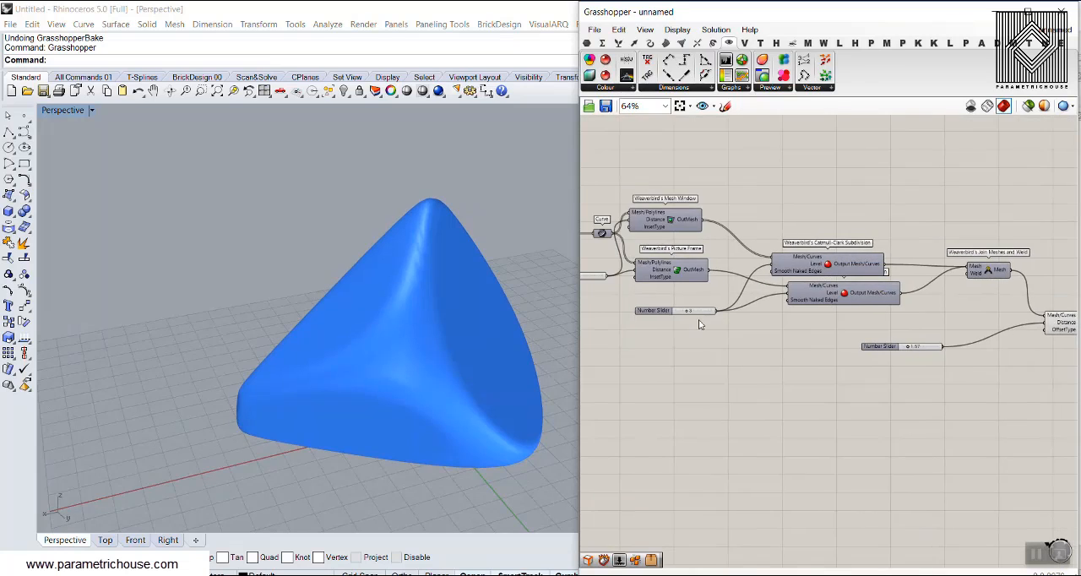
scroll(699, 324, "up", 5)
mouse_move(682, 313)
left_mouse_down()
mouse_move(703, 313)
mouse_move(693, 314)
left_mouse_up()
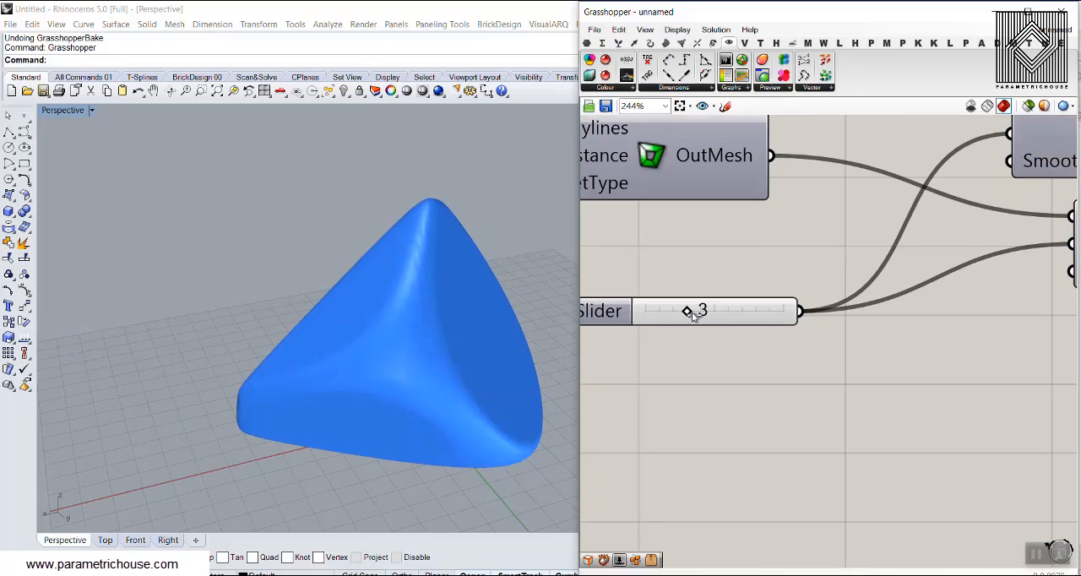
Set the Distance slider shared by Mesh Window and Picture Frame to 32.0.
scroll(681, 323, "down", 5)
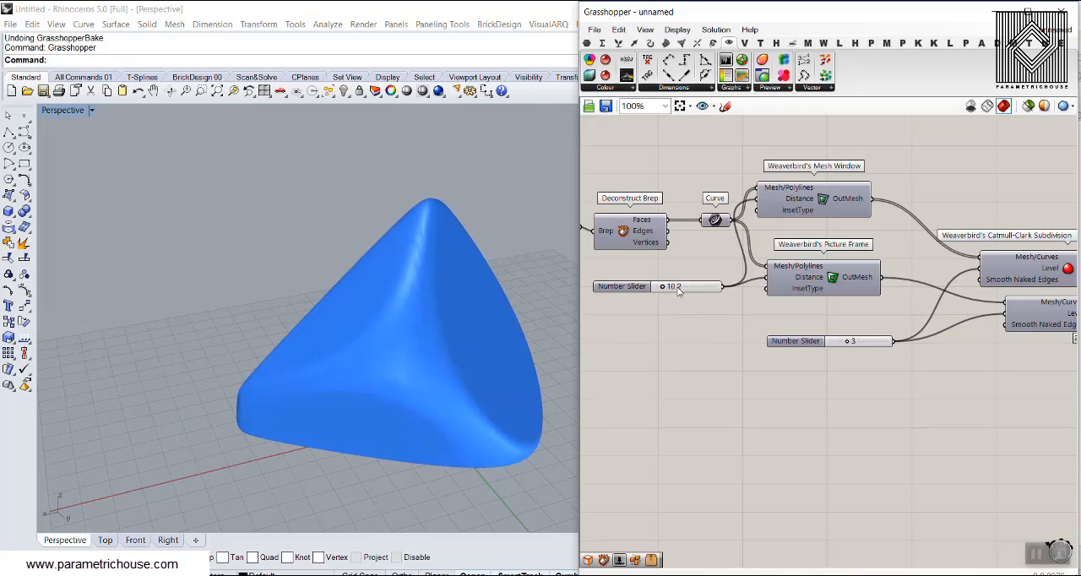
scroll(678, 291, "up", 5)
left_click_drag(652, 290, 675, 292)
scroll(896, 365, "down", 1)
Increase the Distance slider of Mesh Thicken to make the joined mesh thicker.
right_click_drag(934, 384, 714, 318)
right_click_drag(910, 362, 621, 333)
right_click_drag(980, 382, 823, 369)
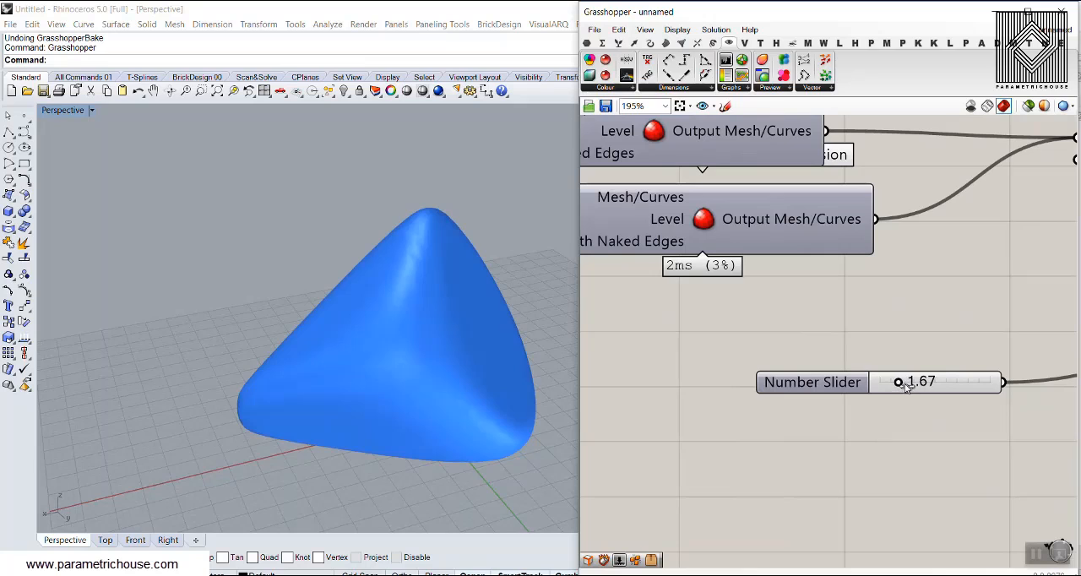
left_click_drag(905, 385, 927, 386)
Set the Distance slider shared by Mesh Window and Picture Frame to 34.4.
scroll(723, 333, "down", 3)
right_click_drag(724, 335, 845, 350)
right_click_drag(683, 348, 874, 354)
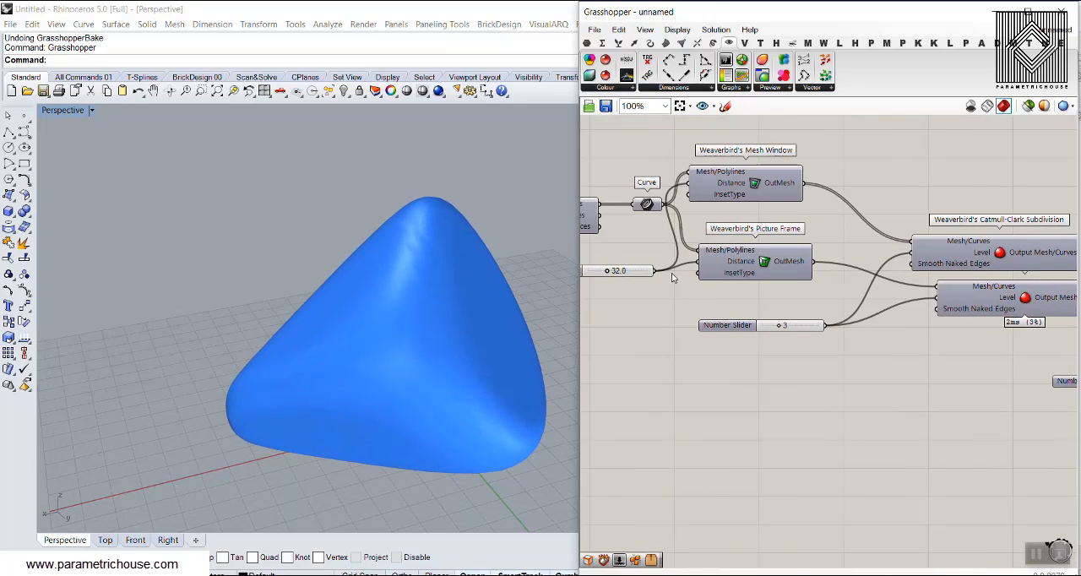
scroll(619, 277, "up", 3)
left_click_drag(602, 272, 605, 275)
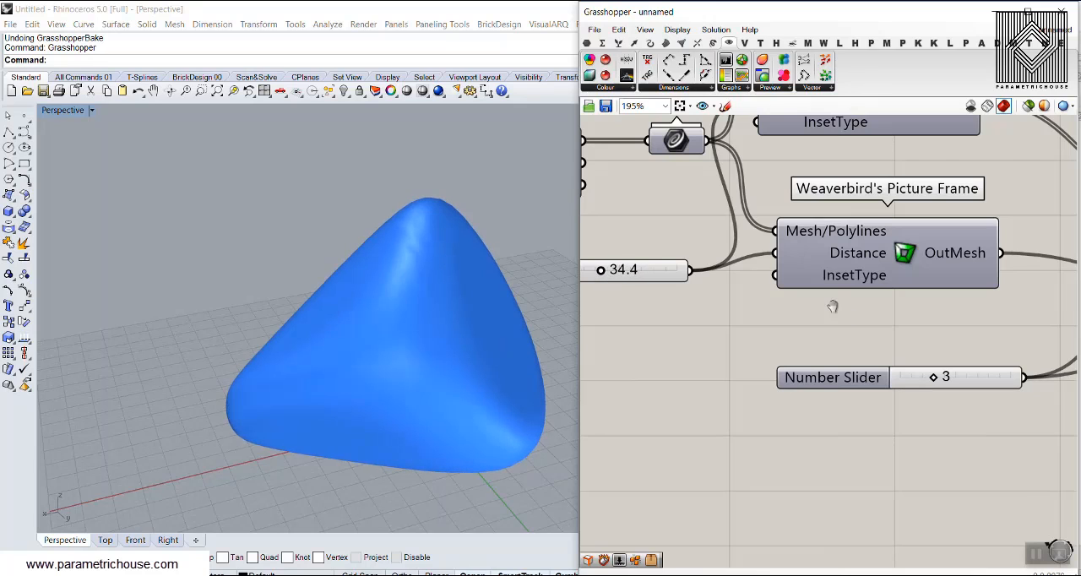
Bake the output of Weaverbird's Mesh Thicken into the Rhino model.
right_click_drag(833, 306, 724, 281)
scroll(735, 283, "down", 4)
scroll(797, 297, "down", 2)
right_click_drag(973, 302, 703, 253)
scroll(853, 271, "up", 3)
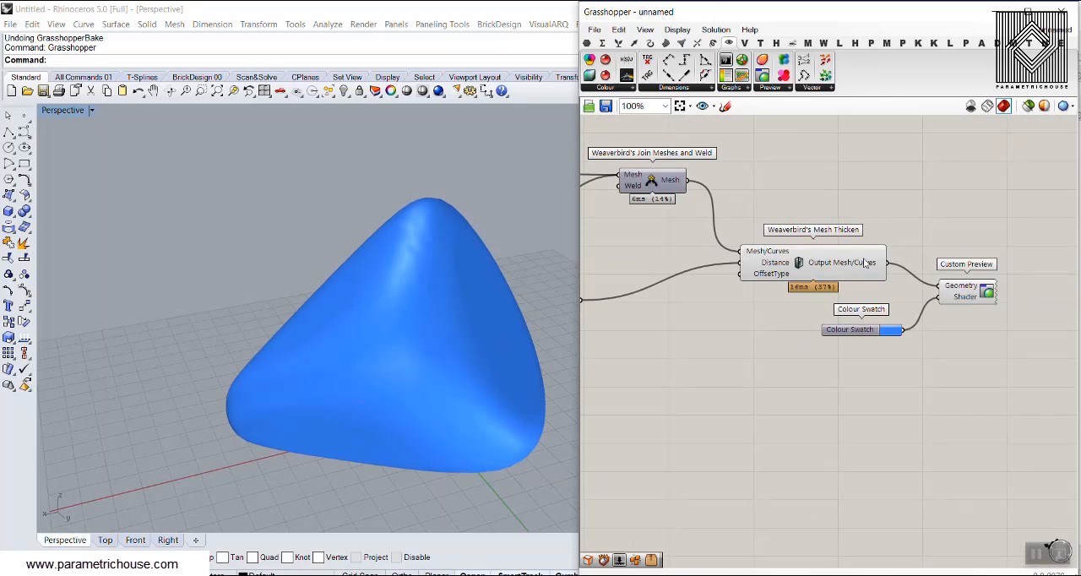
right_click(866, 263)
left_click(898, 314)
left_click(891, 414)
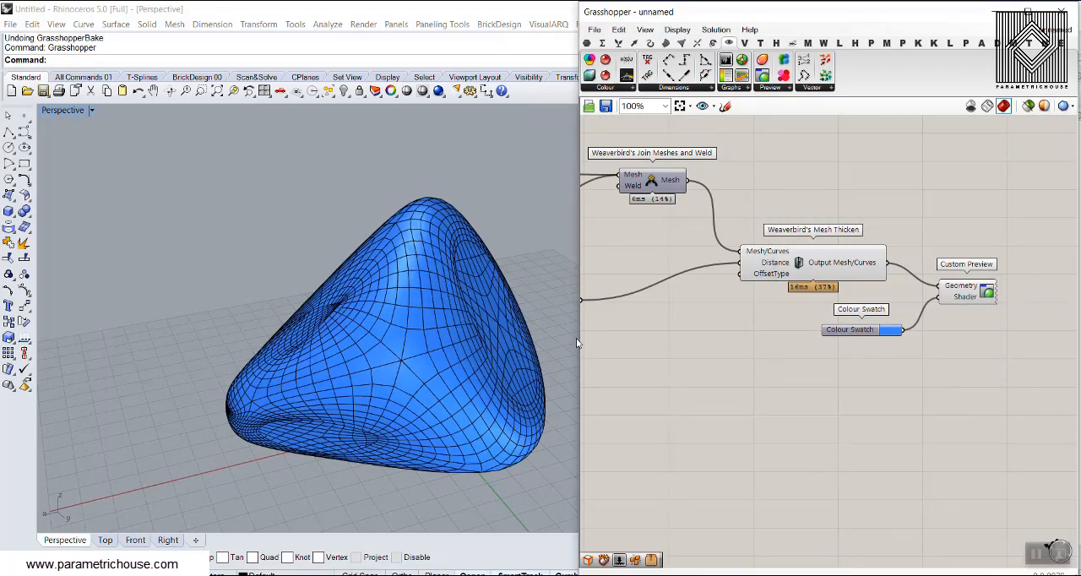
Move the baked mesh aside so it stands beside the blue Grasshopper preview.
right_click_drag(481, 306, 506, 288)
scroll(504, 293, "down", 6)
left_click_drag(461, 313, 331, 309)
left_click(295, 226)
scroll(396, 242, "up", 4)
right_click_drag(294, 362, 211, 194)
Set the Perspective viewport to Rendered display and delete the baked mesh.
left_click(71, 111)
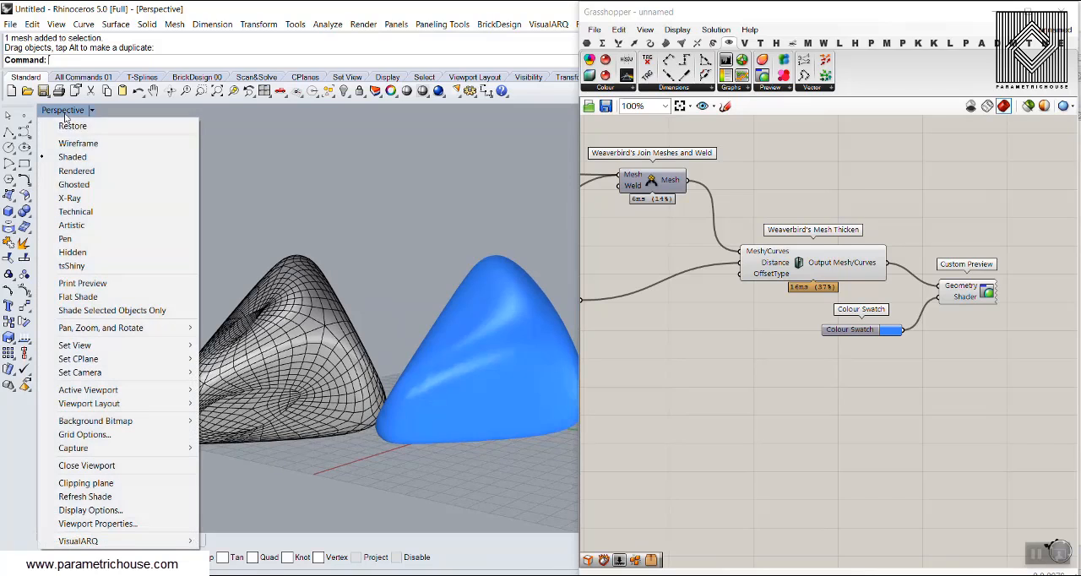
left_click(73, 172)
right_click_drag(258, 246, 307, 343)
left_click(307, 343)
key("Delete")
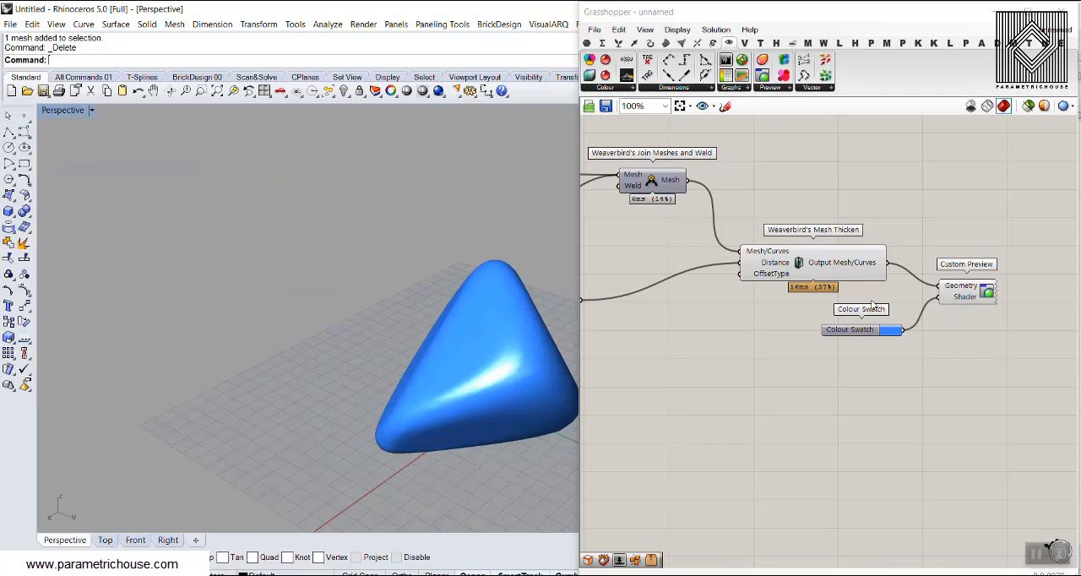
Turn off the preview of the Custom Preview component.
left_click_drag(1000, 234, 710, 353)
right_click(713, 353)
left_click(743, 376)
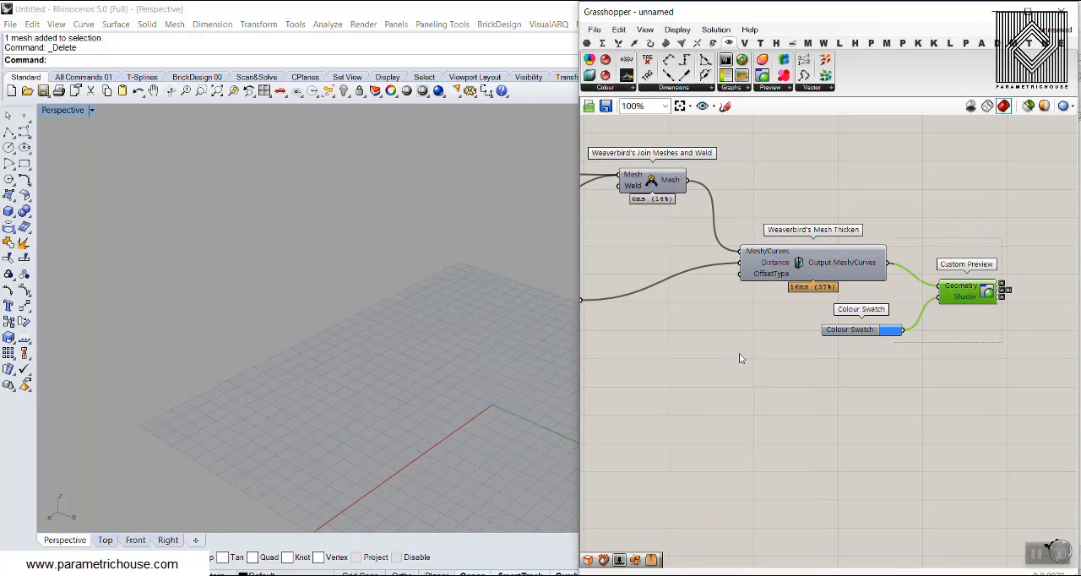
Turn on the preview of the Deconstruct Brep component and inspect the Voronoi cell from several sides.
left_click(739, 353)
right_click_drag(739, 353, 906, 341)
right_click_drag(640, 279, 906, 311)
scroll(906, 311, "down", 2)
scroll(748, 256, "up", 2)
right_click_drag(734, 256, 912, 262)
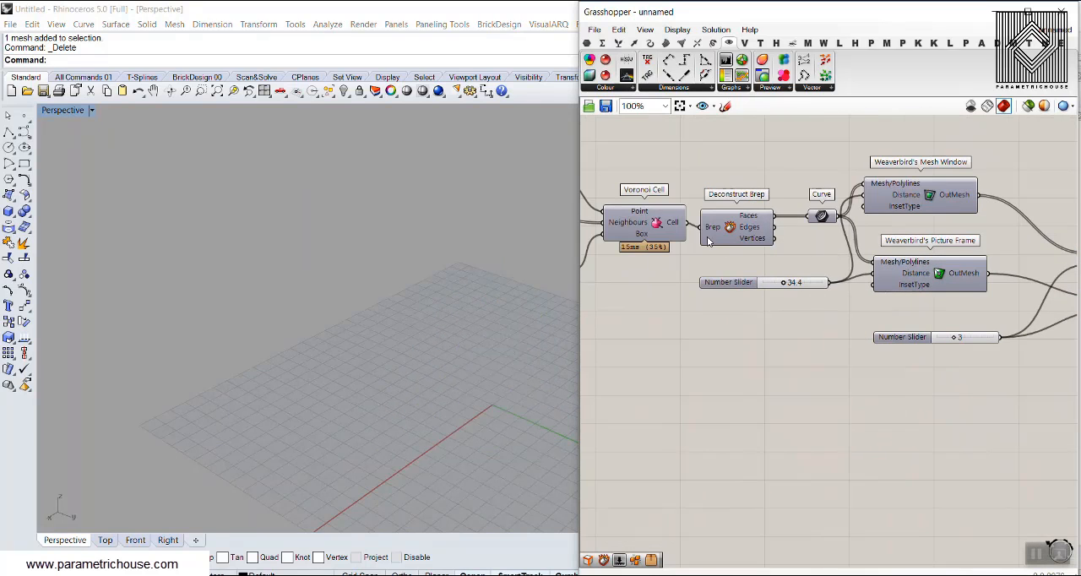
left_click(746, 250)
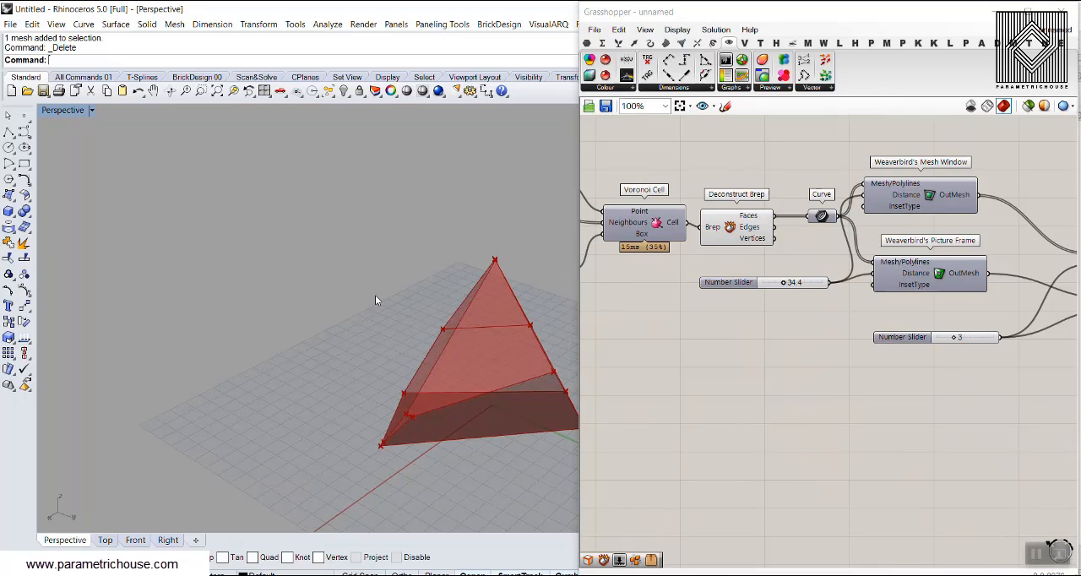
right_click_drag(375, 296, 281, 349)
scroll(519, 341, "up", 6)
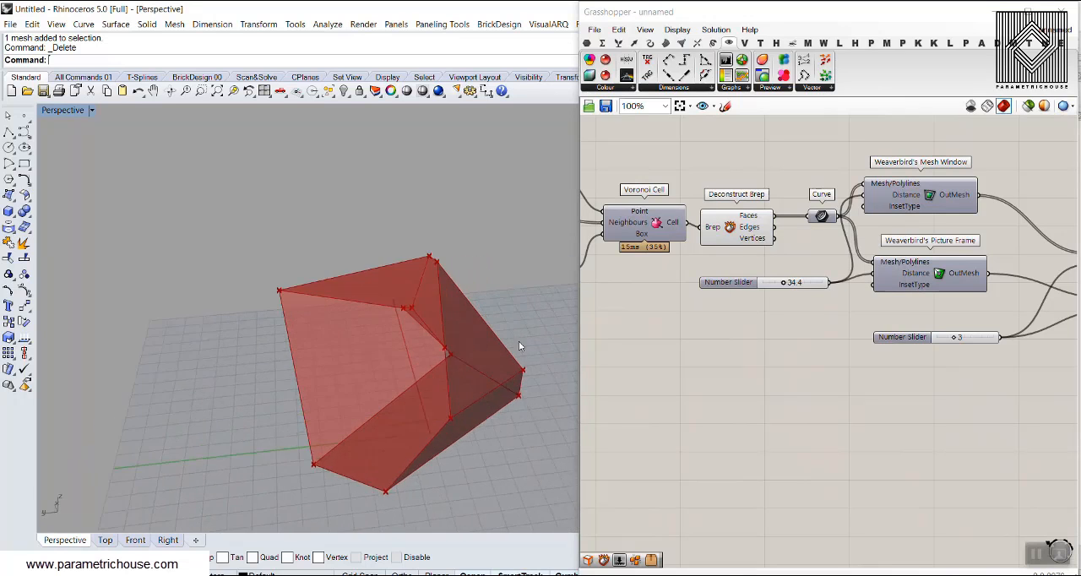
right_click_drag(417, 343, 264, 322)
scroll(264, 323, "down", 3)
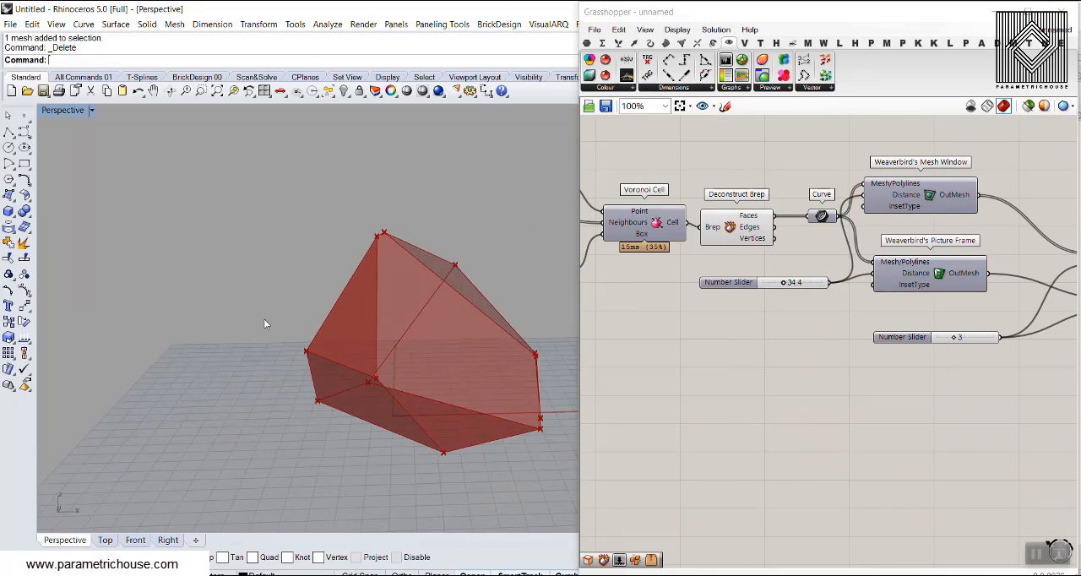
right_click_drag(265, 366, 331, 359)
Move the Box parameter up on the canvas, directly below the Neighbours parameter beside Voronoi Cell.
right_click_drag(638, 222, 773, 251)
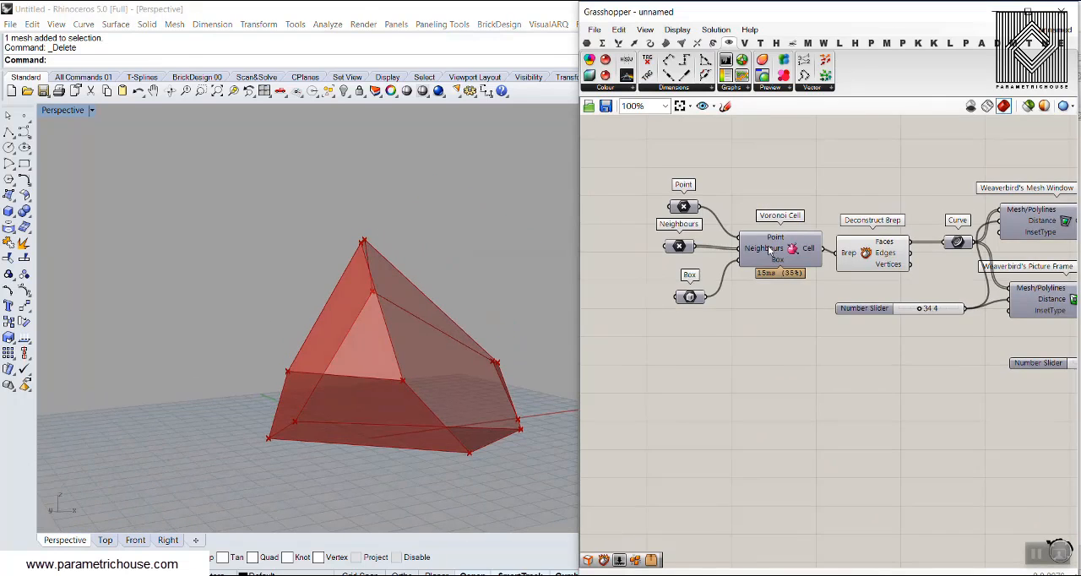
scroll(801, 267, "up", 2)
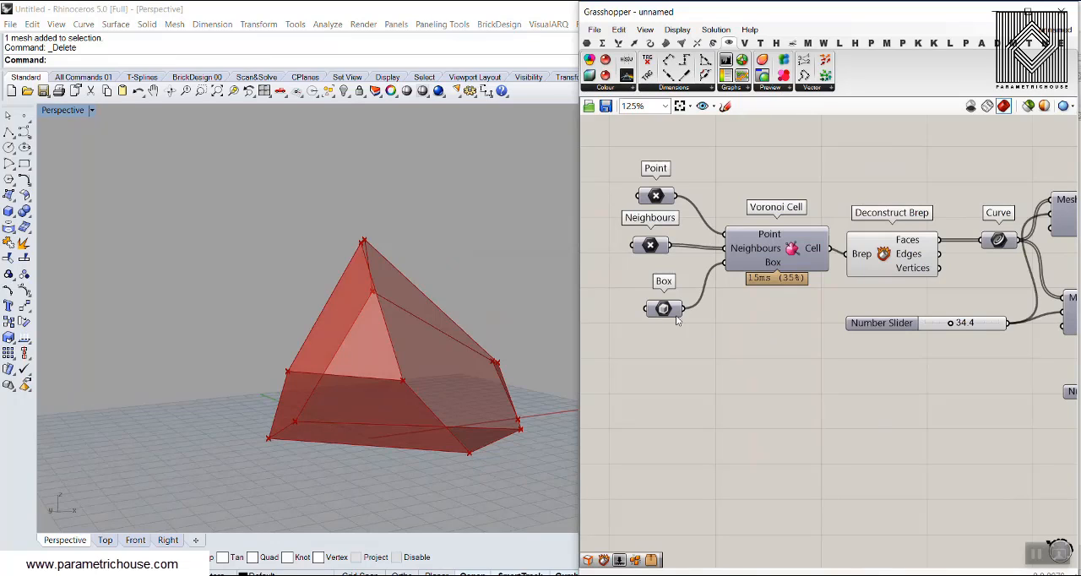
left_click_drag(664, 310, 660, 285)
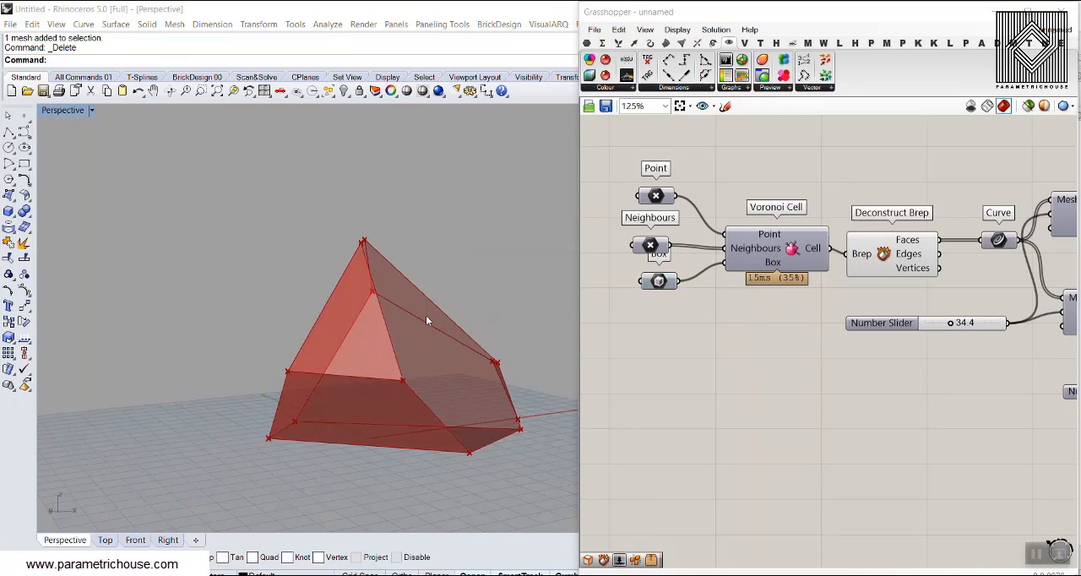
right_click_drag(426, 315, 430, 372)
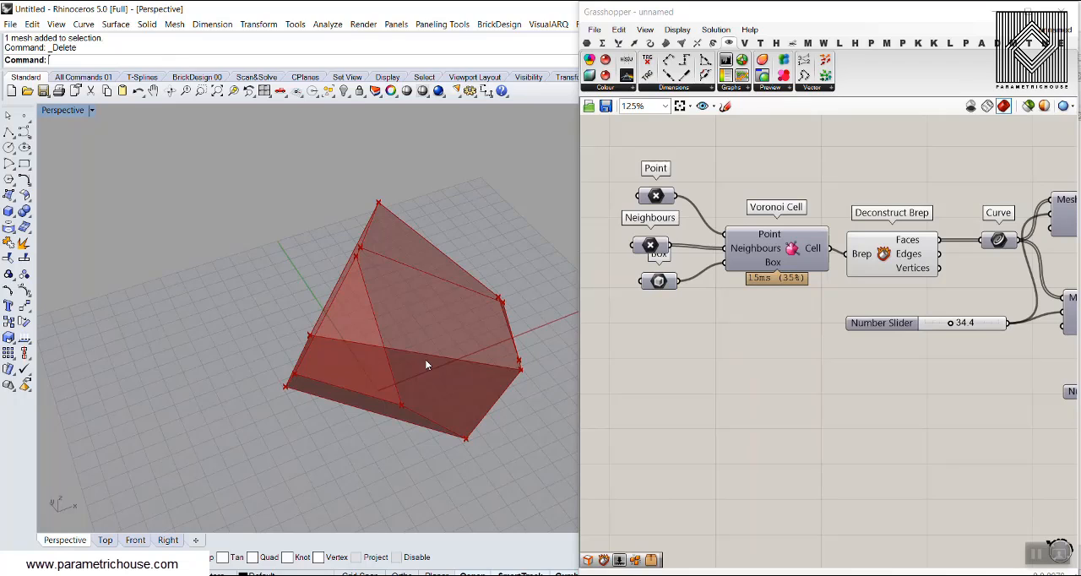